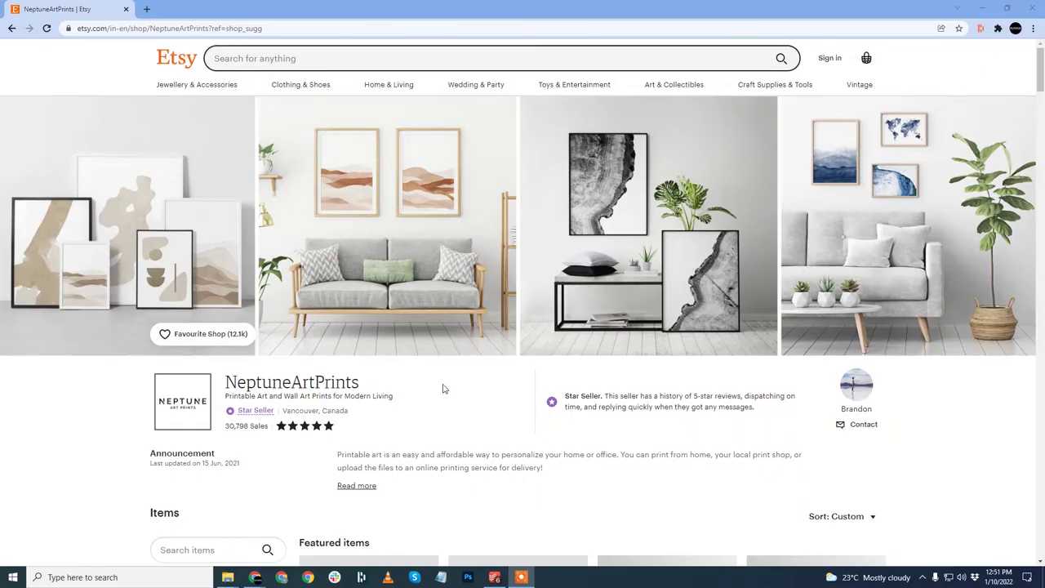
Scroll down the NeptuneArtPrints shop grid and load page 4 of its items.
{"action": "scroll", "coordinate": [443, 389], "scroll_direction": "down", "scroll_amount": 1}
{"action": "scroll", "coordinate": [444, 389], "scroll_direction": "down", "scroll_amount": 3}
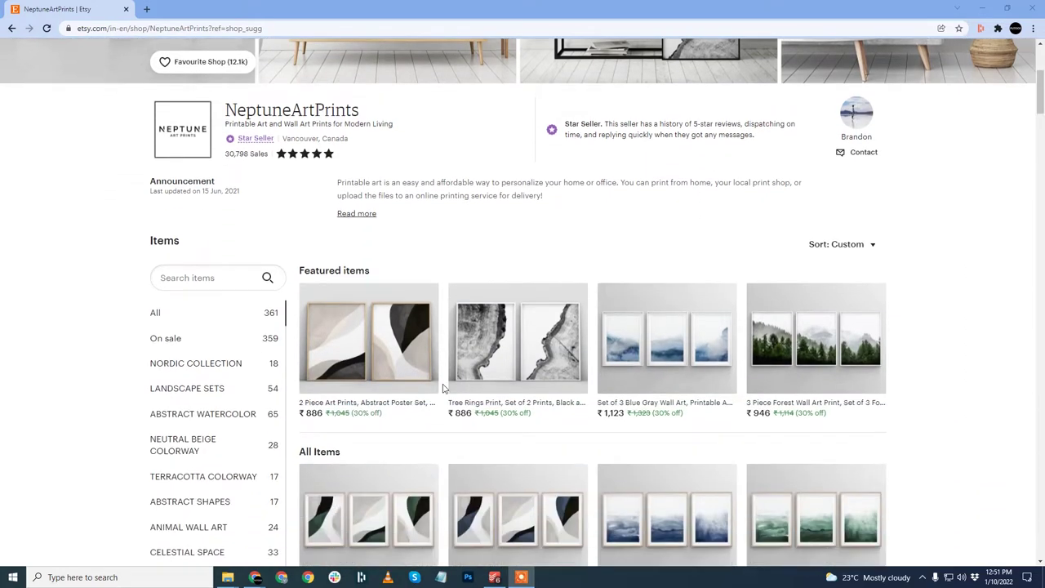
{"action": "scroll", "coordinate": [443, 389], "scroll_direction": "down", "scroll_amount": 3}
{"action": "scroll", "coordinate": [443, 389], "scroll_direction": "down", "scroll_amount": 3}
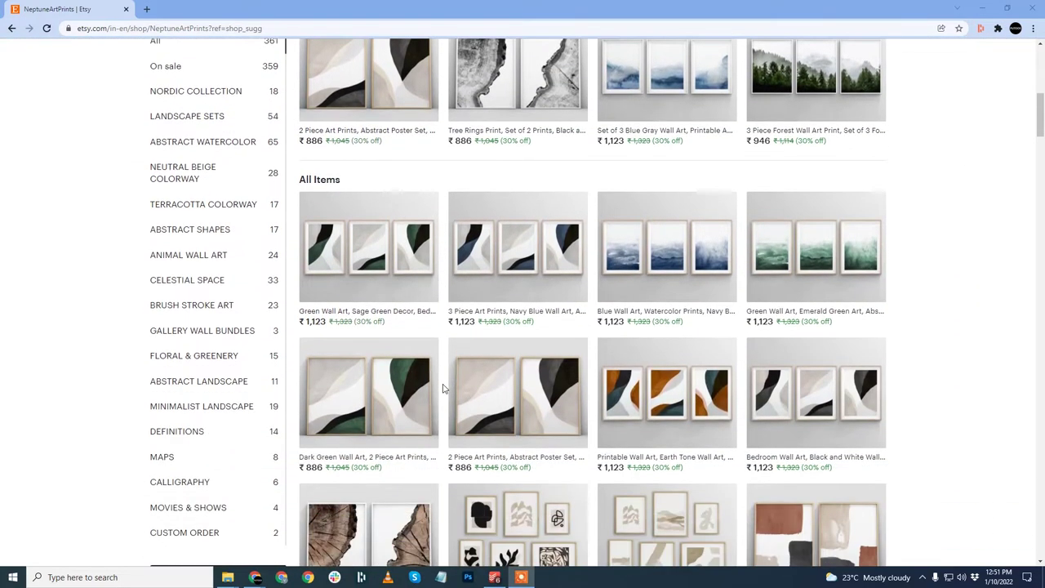
{"action": "scroll", "coordinate": [443, 388], "scroll_direction": "down", "scroll_amount": 2}
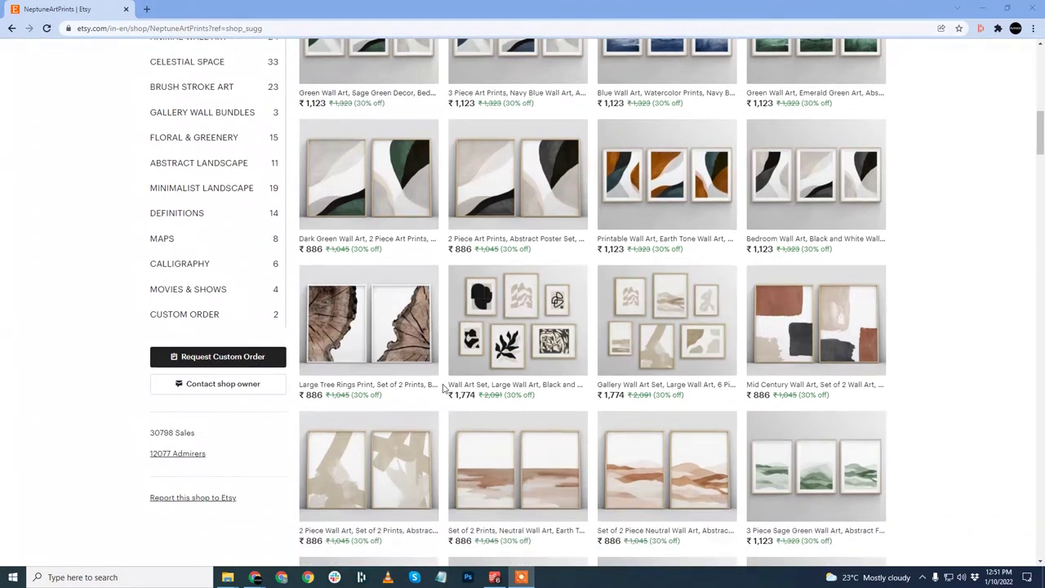
{"action": "scroll", "coordinate": [444, 389], "scroll_direction": "down", "scroll_amount": 1}
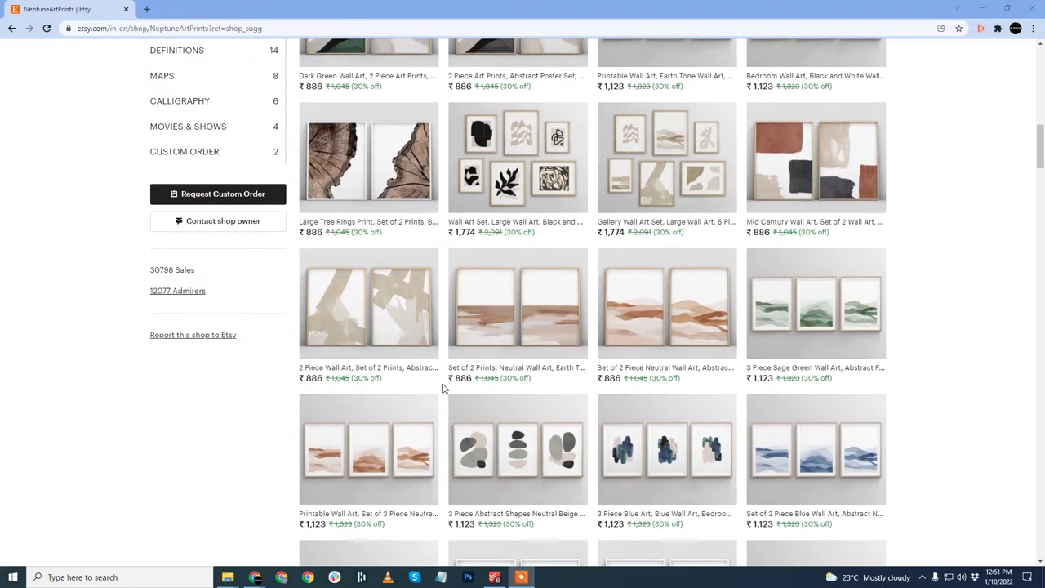
{"action": "scroll", "coordinate": [443, 389], "scroll_direction": "down", "scroll_amount": 1}
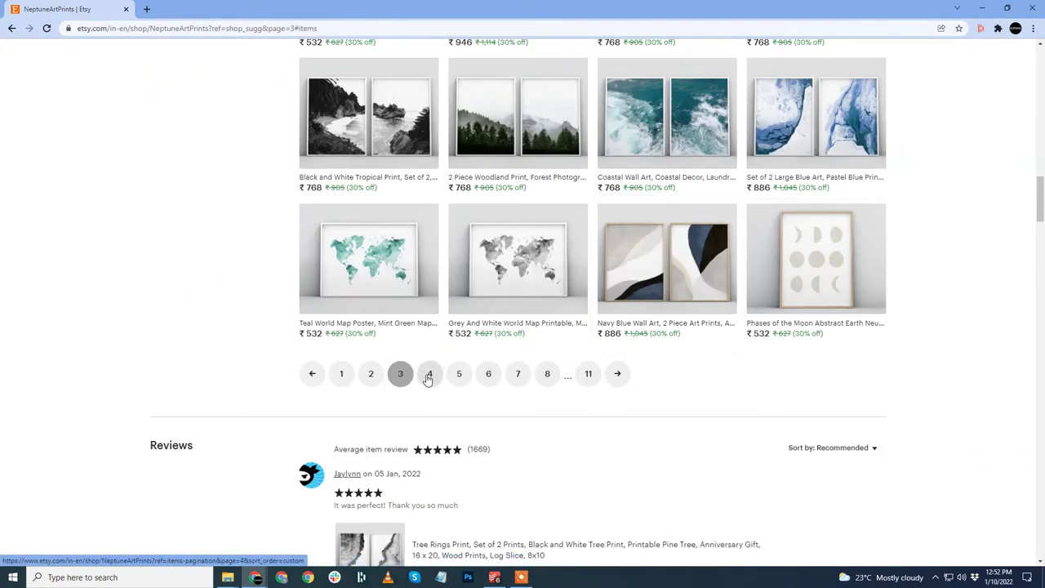
{"action": "left_click", "coordinate": [429, 373]}
Find and open the Solar System Wall Art listing in a new tab.
{"action": "scroll", "coordinate": [913, 219], "scroll_direction": "down", "scroll_amount": 12}
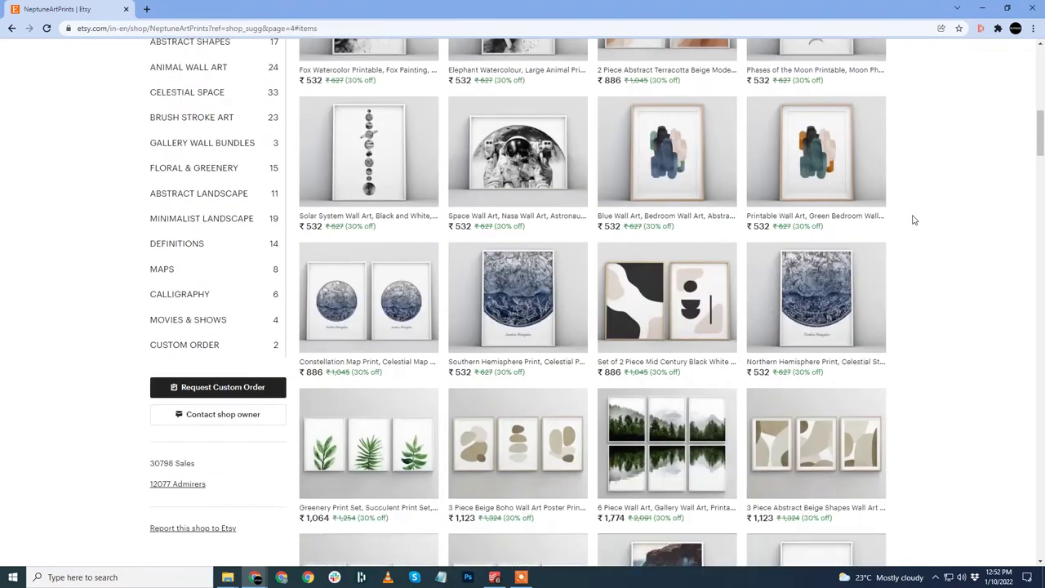
{"action": "scroll", "coordinate": [902, 261], "scroll_direction": "up", "scroll_amount": 7}
{"action": "scroll", "coordinate": [904, 268], "scroll_direction": "up", "scroll_amount": 3}
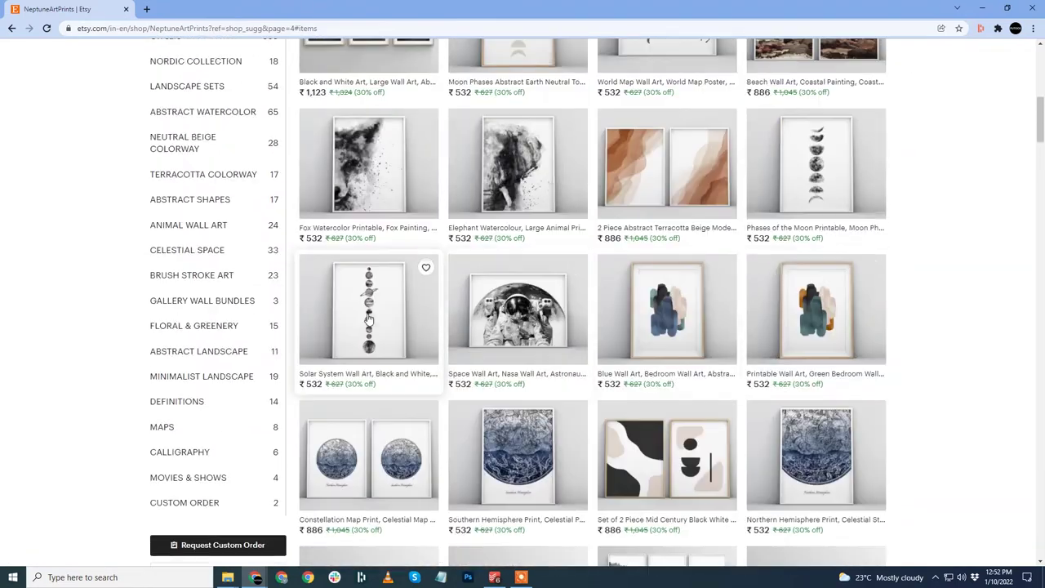
{"action": "scroll", "coordinate": [353, 317], "scroll_direction": "up", "scroll_amount": 1}
{"action": "left_click", "coordinate": [354, 316]}
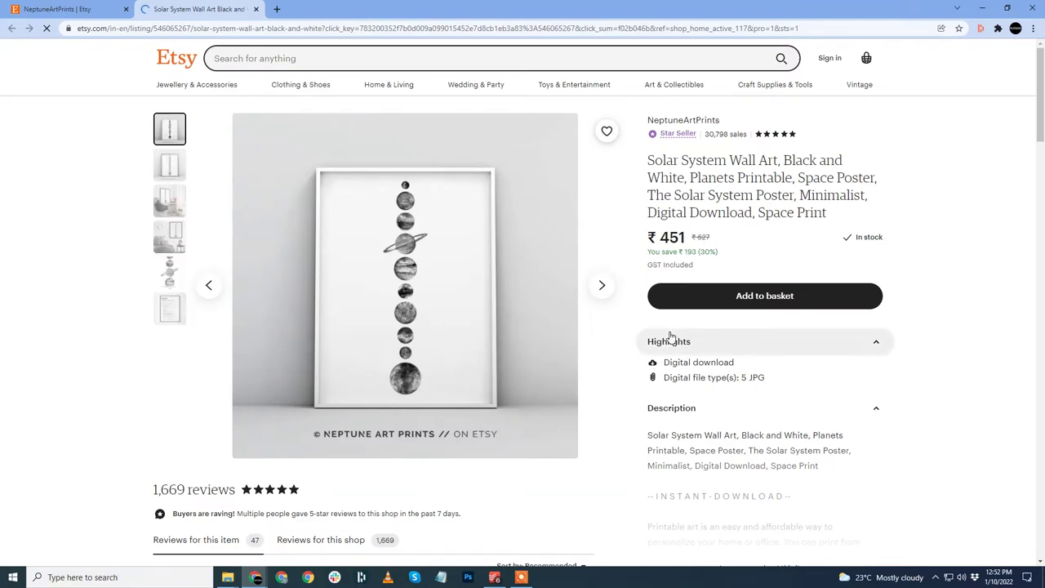
Back on the Solar System listing, cycle through all six product photos, from black frame to planet close-up.
{"action": "left_click", "coordinate": [73, 9]}
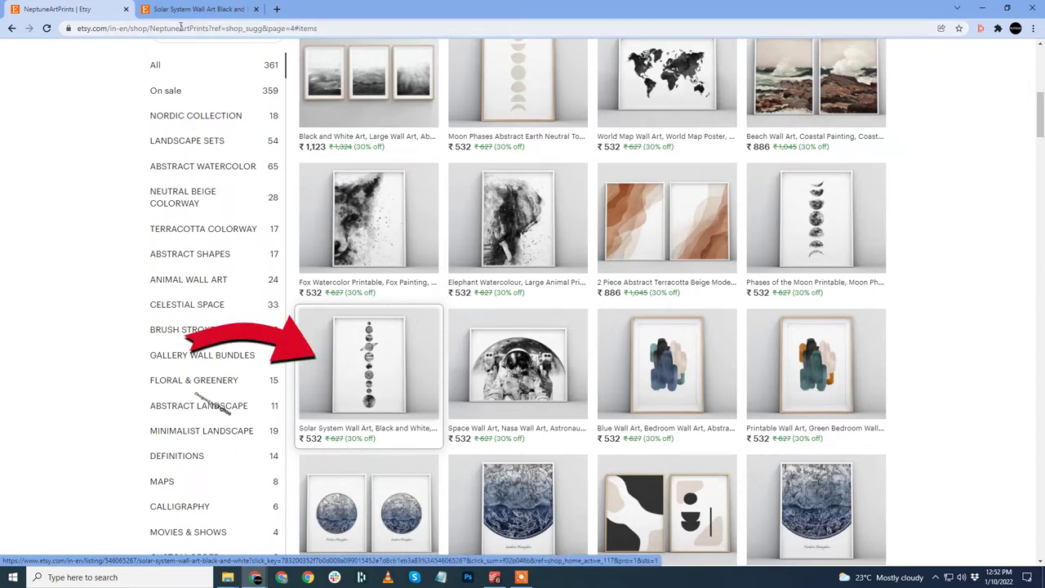
{"action": "left_click", "coordinate": [188, 9]}
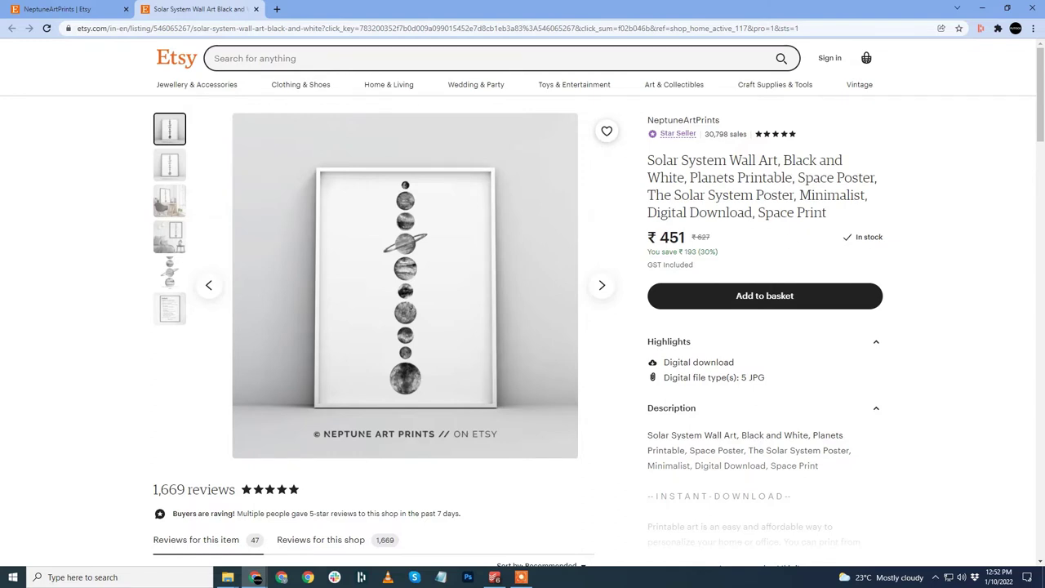
{"action": "left_click", "coordinate": [601, 288]}
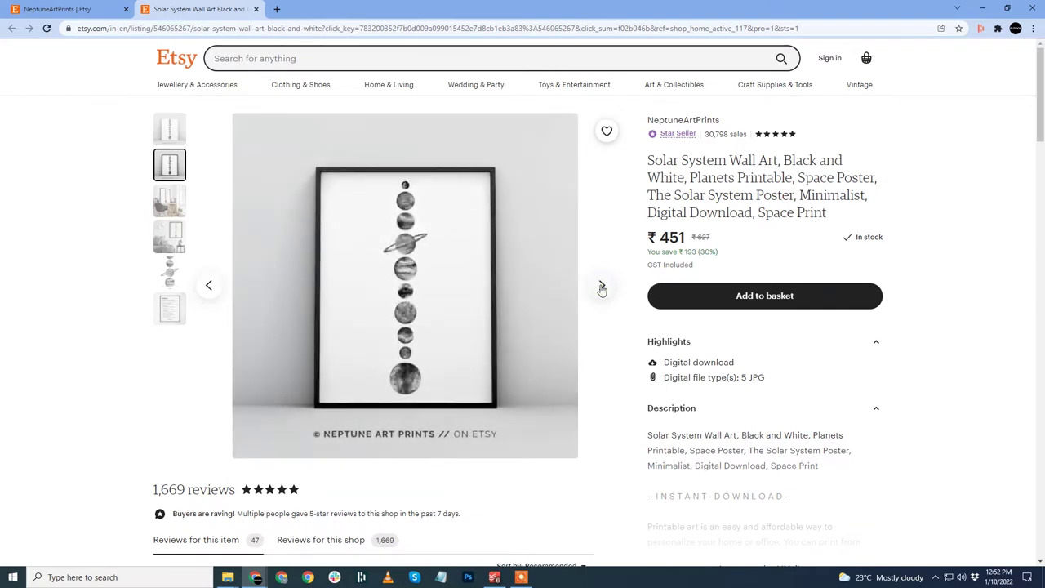
{"action": "left_click", "coordinate": [601, 287]}
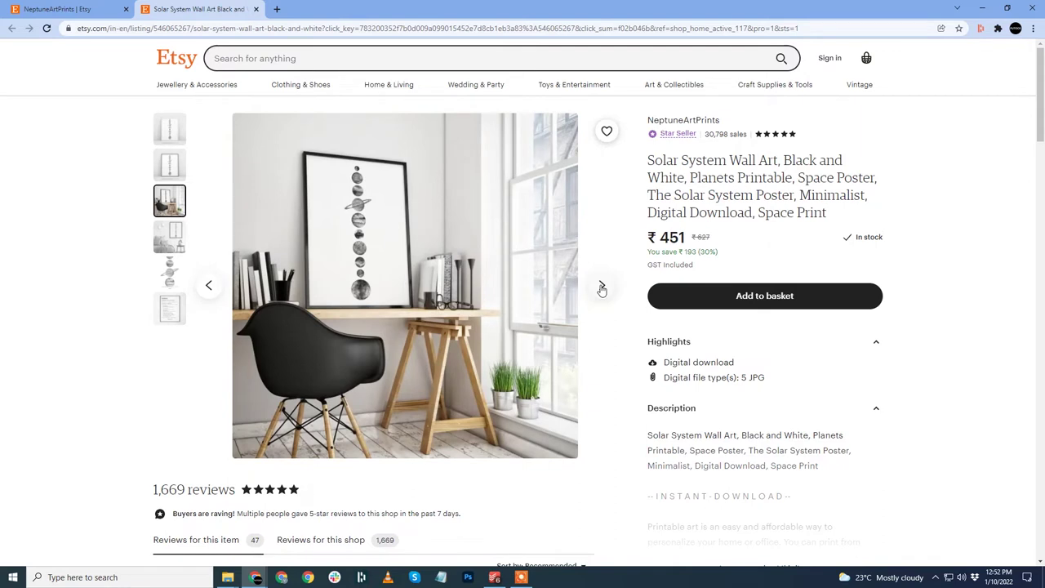
{"action": "left_click", "coordinate": [601, 287]}
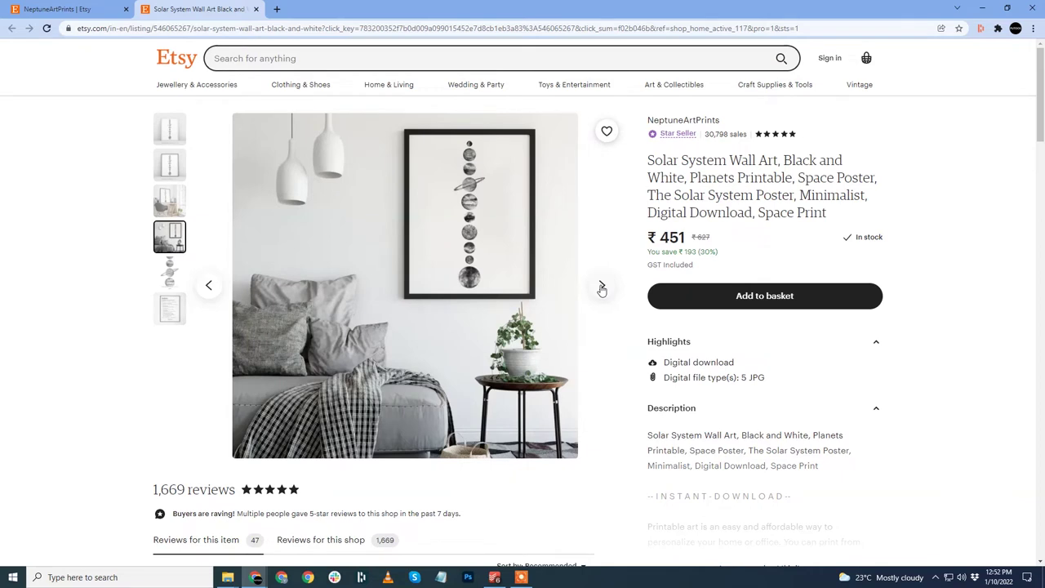
{"action": "left_click", "coordinate": [601, 287]}
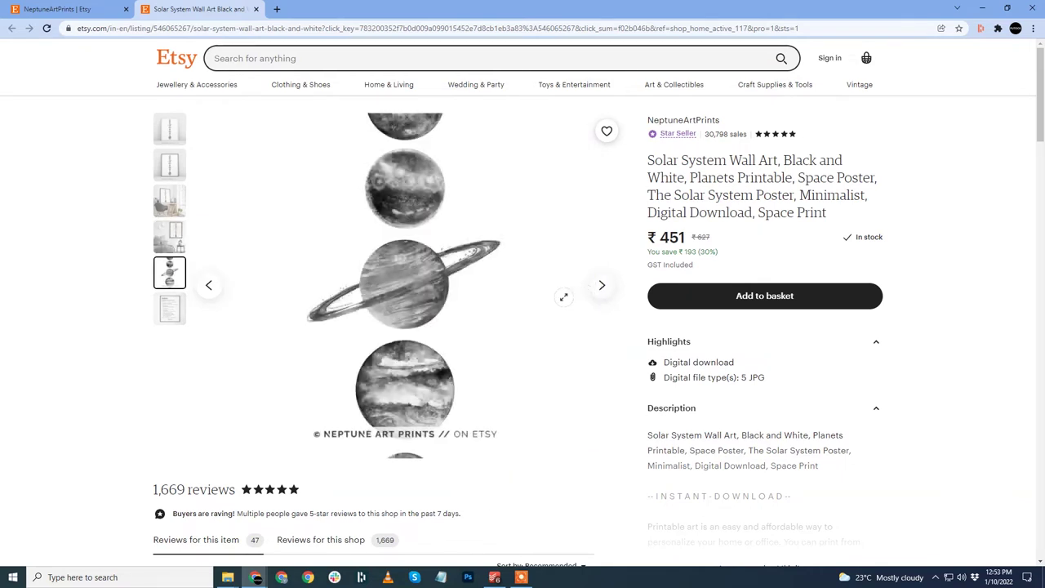
{"action": "left_click", "coordinate": [602, 285]}
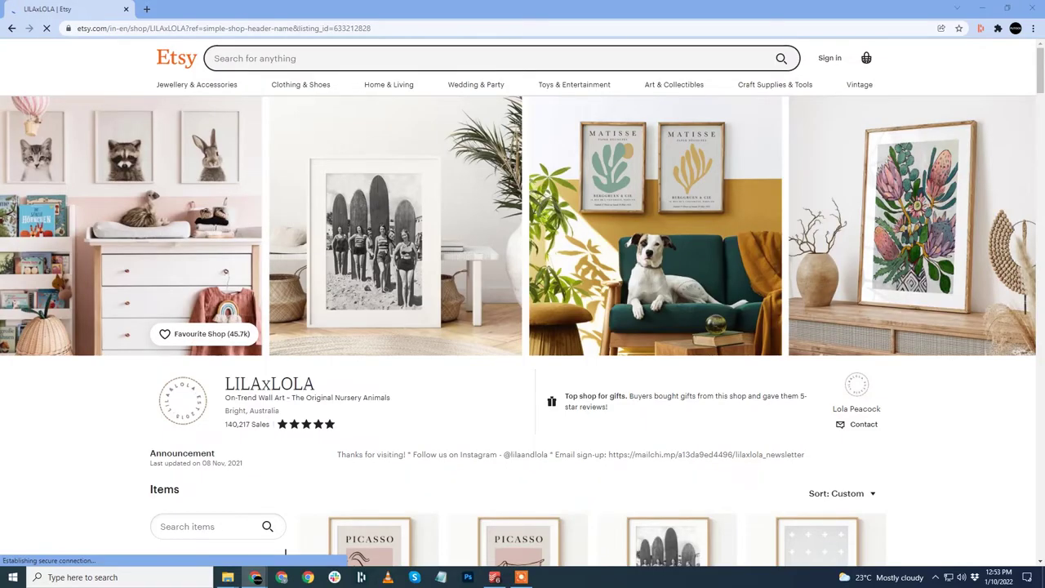
Browse the LILAxLOLA item grid and open the Picasso Wall Art Print Dog listing.
{"action": "scroll", "coordinate": [680, 318], "scroll_direction": "down", "scroll_amount": 4}
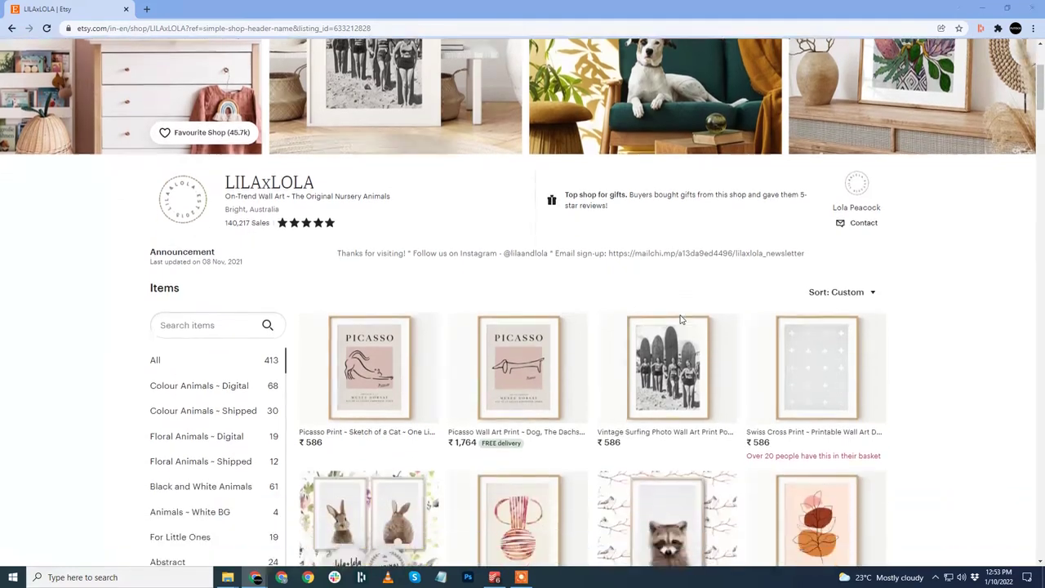
{"action": "scroll", "coordinate": [682, 318], "scroll_direction": "down", "scroll_amount": 5}
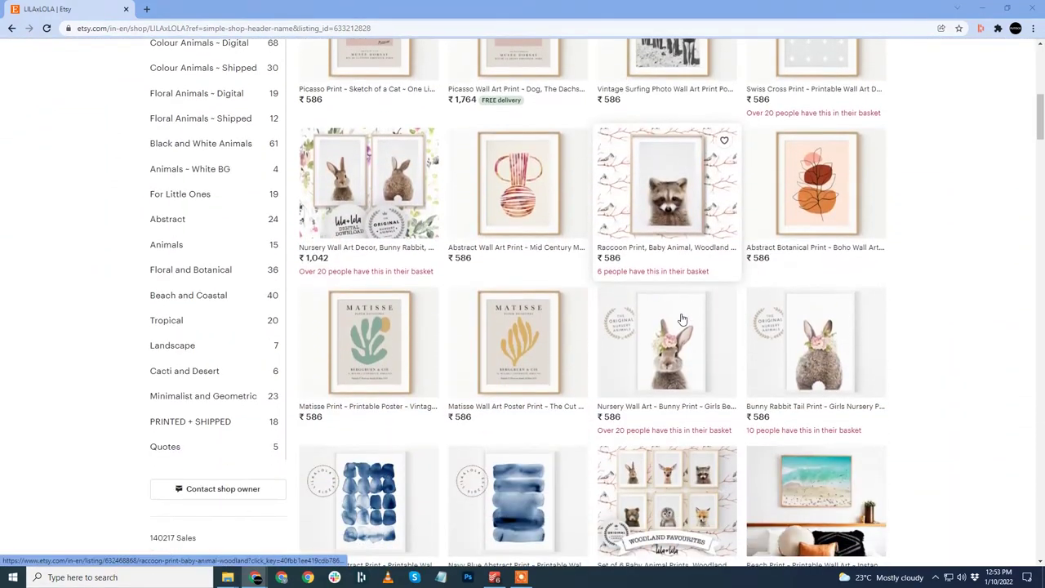
{"action": "scroll", "coordinate": [682, 319], "scroll_direction": "down", "scroll_amount": 7}
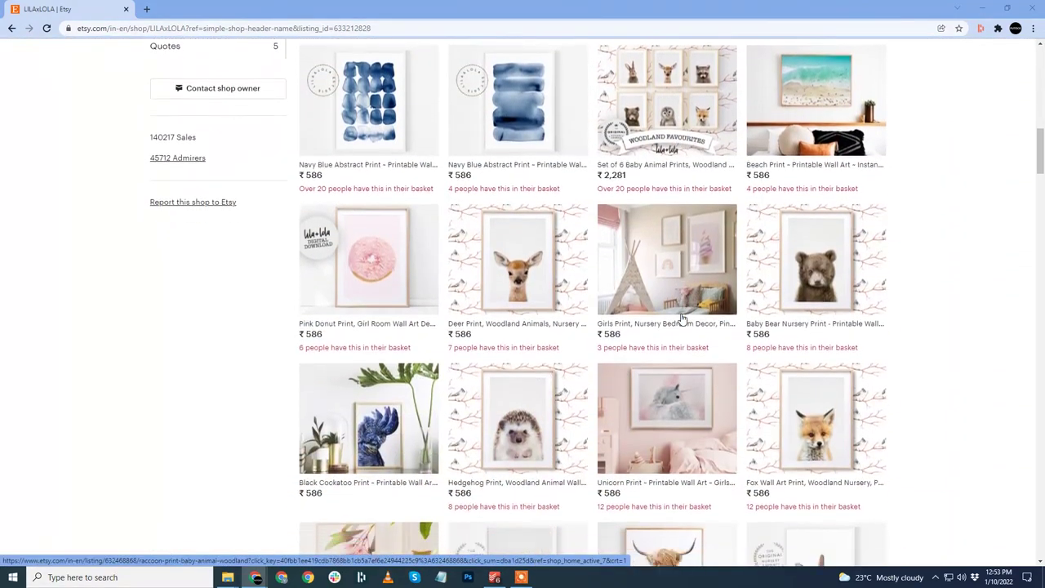
{"action": "scroll", "coordinate": [681, 319], "scroll_direction": "down", "scroll_amount": 3}
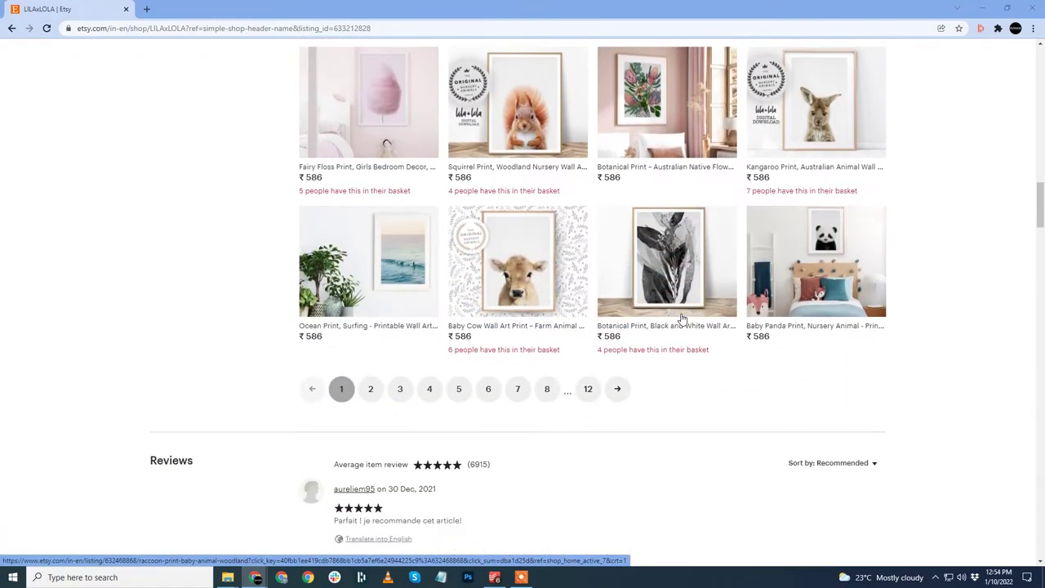
{"action": "scroll", "coordinate": [685, 321], "scroll_direction": "up", "scroll_amount": 7}
{"action": "scroll", "coordinate": [686, 323], "scroll_direction": "up", "scroll_amount": 9}
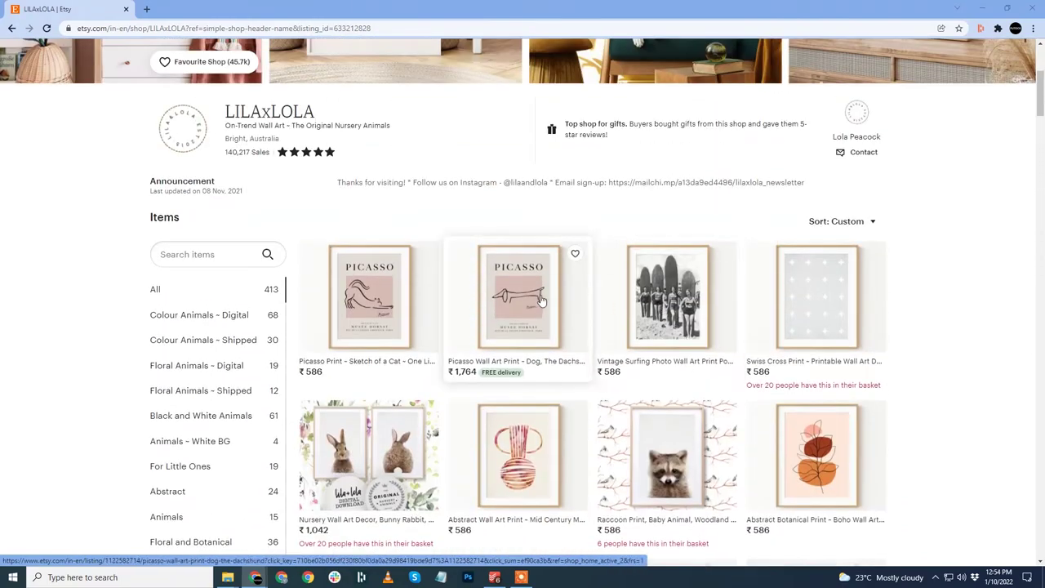
{"action": "left_click", "coordinate": [541, 300]}
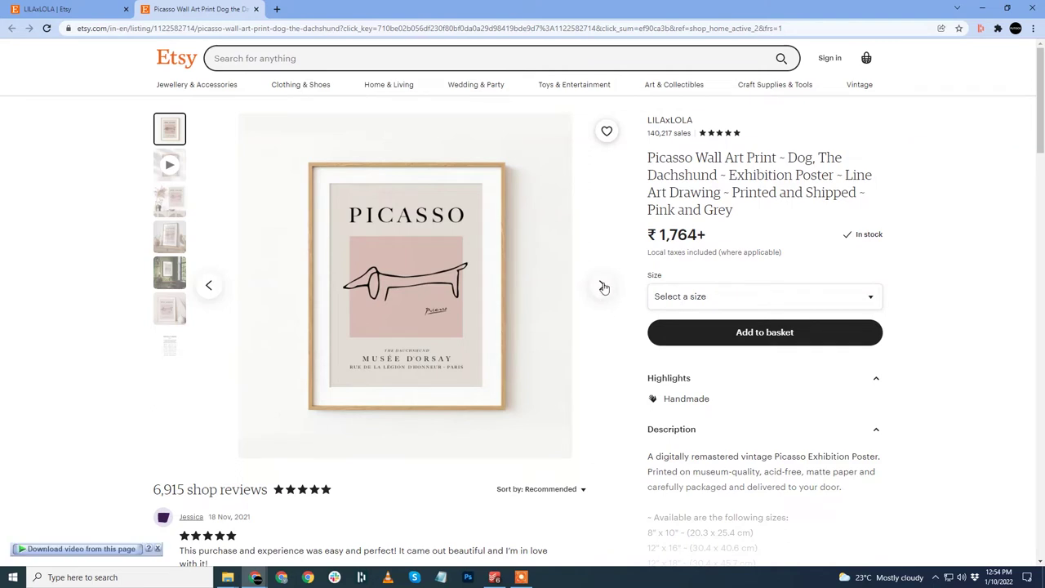
Step through the Picasso listing's video and room-scene photos to the Printed & Shipped size chart.
{"action": "left_click", "coordinate": [603, 287]}
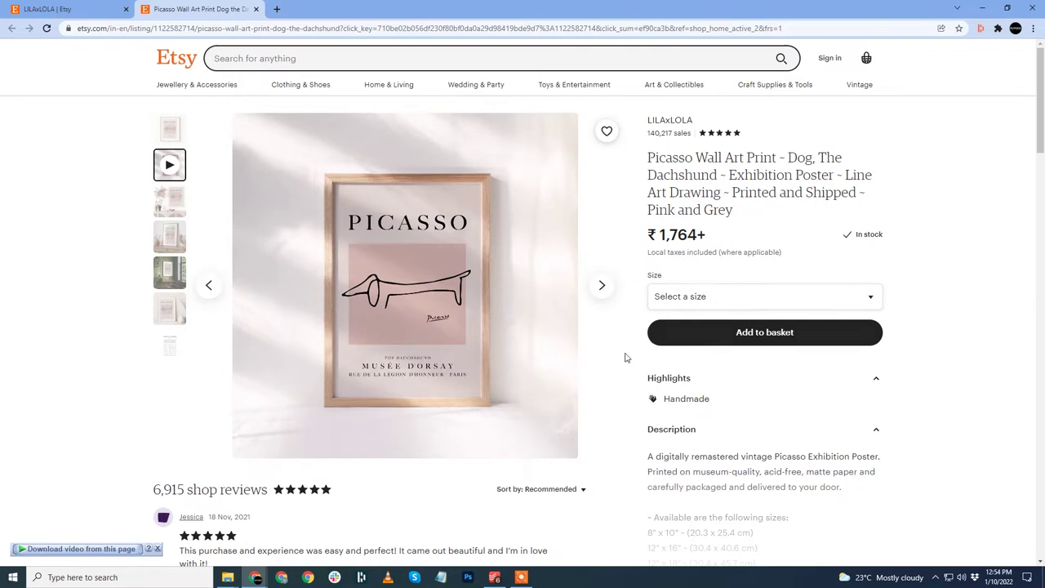
{"action": "left_click", "coordinate": [601, 290]}
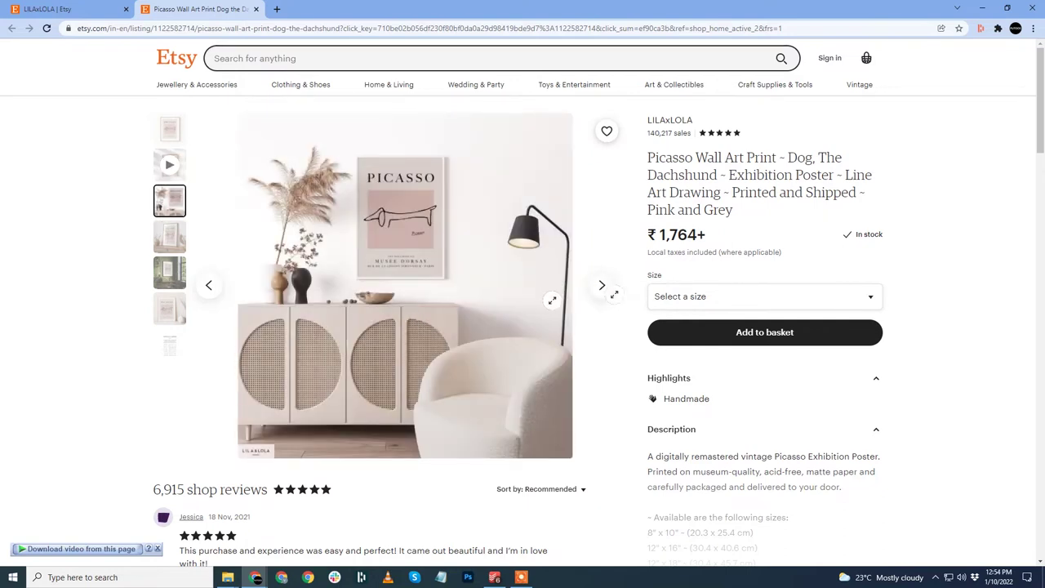
{"action": "left_click", "coordinate": [604, 289]}
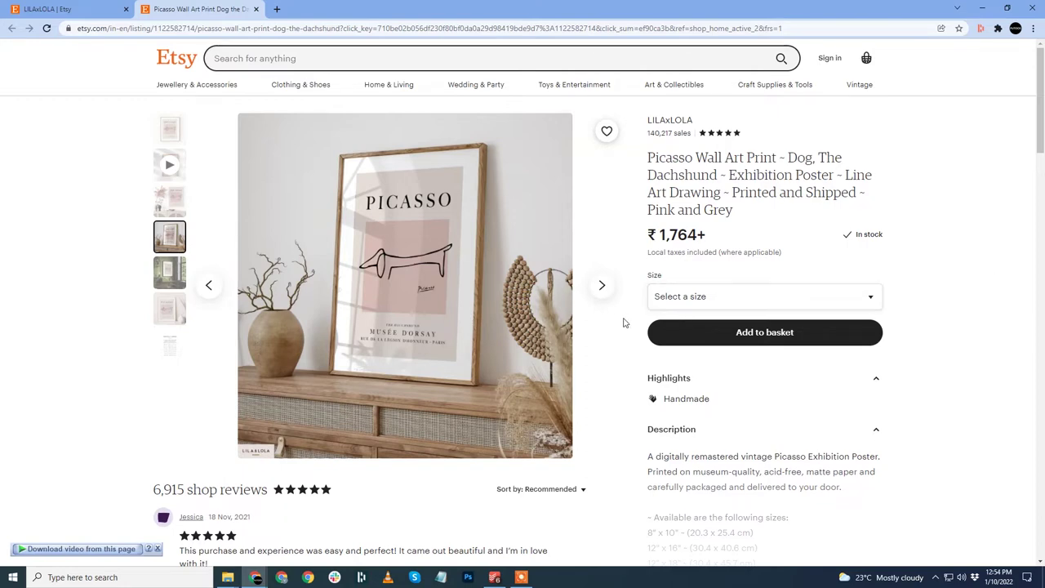
{"action": "left_click", "coordinate": [604, 289]}
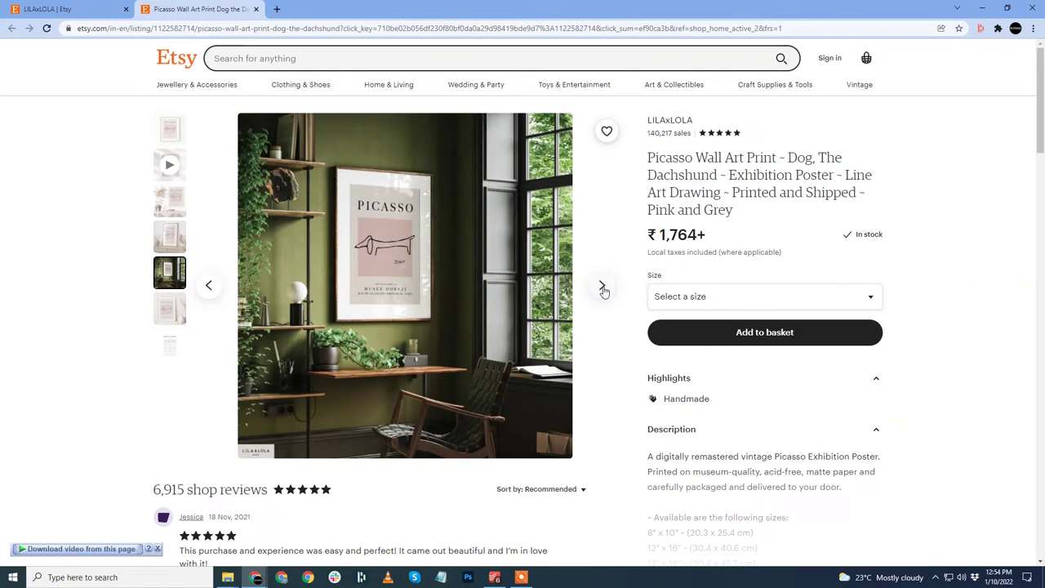
{"action": "left_click", "coordinate": [603, 288]}
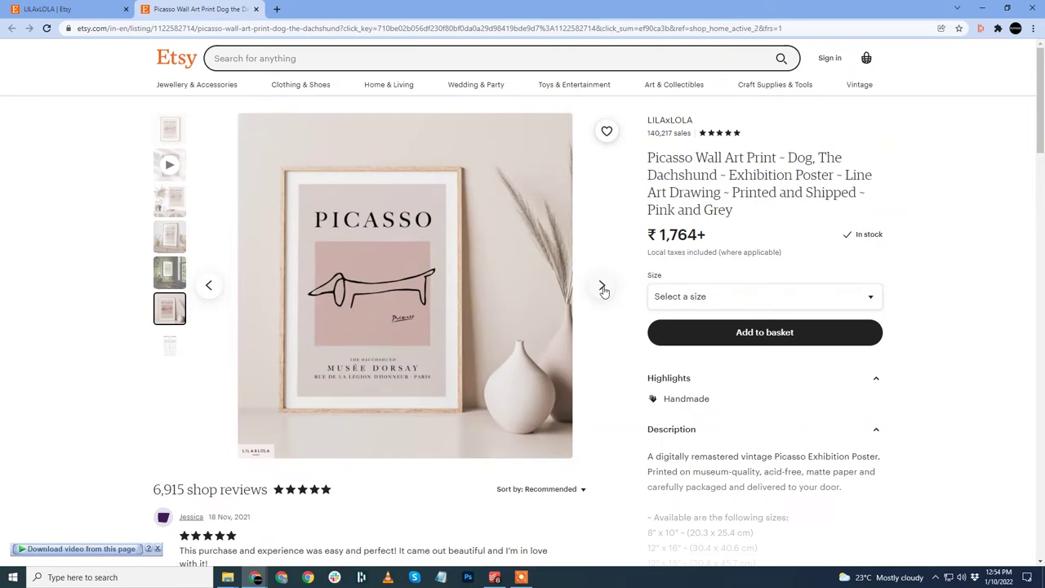
{"action": "left_click", "coordinate": [604, 288]}
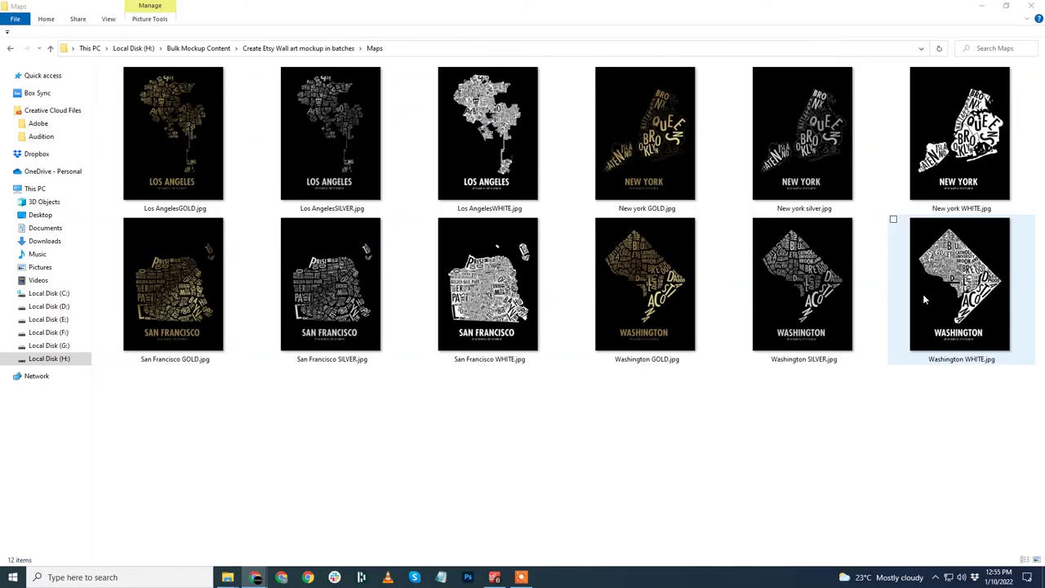
Review the Maps folder of 12 city map JPGs, then return to the Etsy Picasso listing window.
{"action": "left_click", "coordinate": [877, 452]}
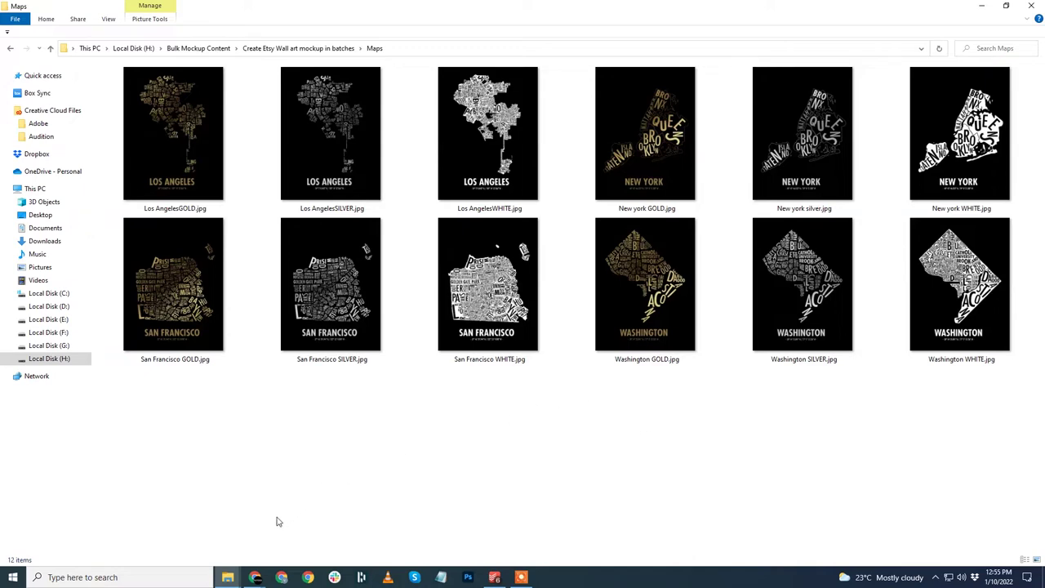
{"action": "left_click", "coordinate": [255, 577]}
{"action": "left_click", "coordinate": [312, 531]}
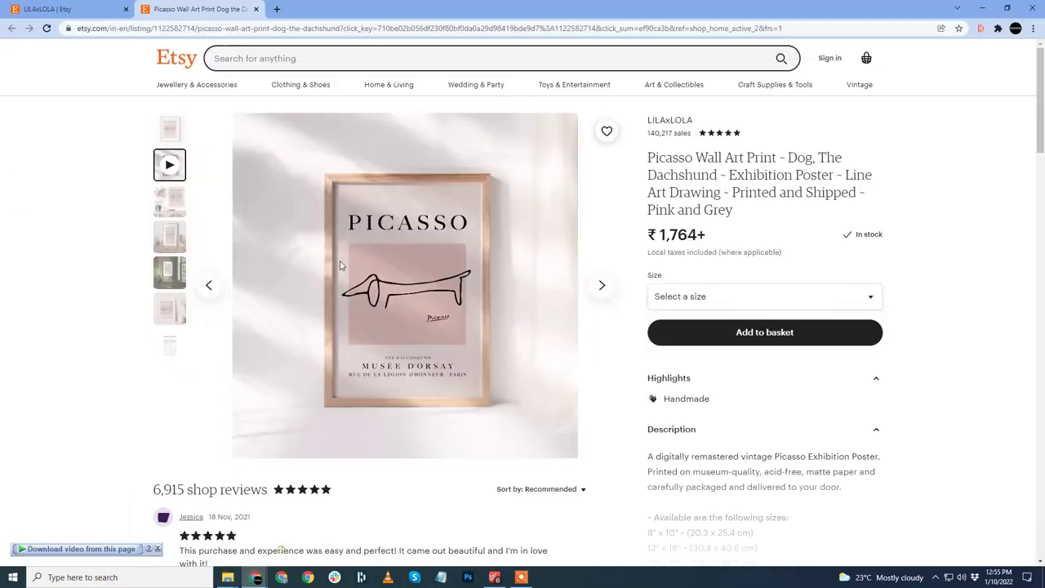
Go to the creativemarket.com website from the address bar.
{"action": "left_click", "coordinate": [287, 29]}
{"action": "type", "text": "crea"}
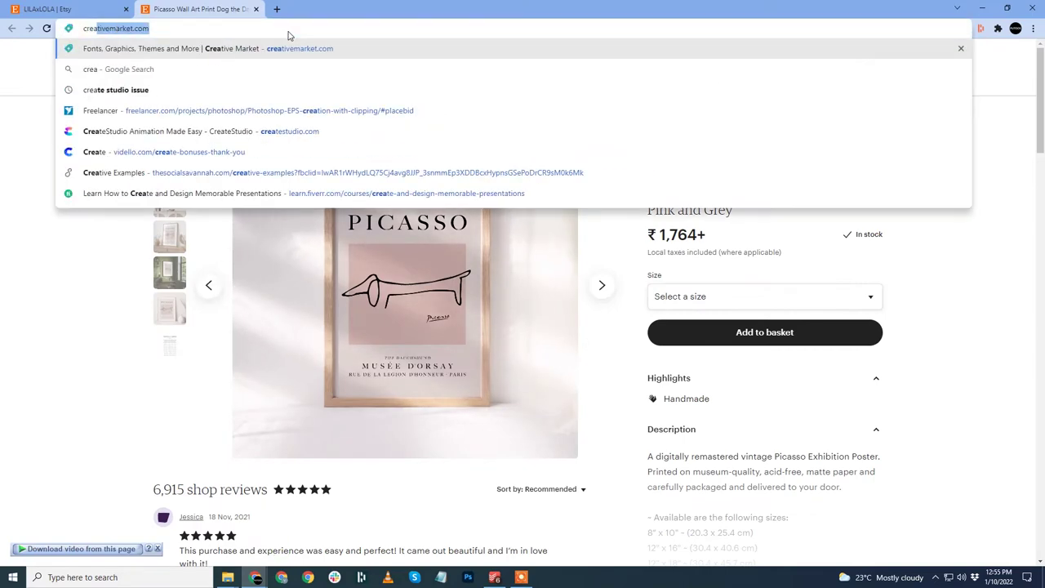
{"action": "key", "text": "Return"}
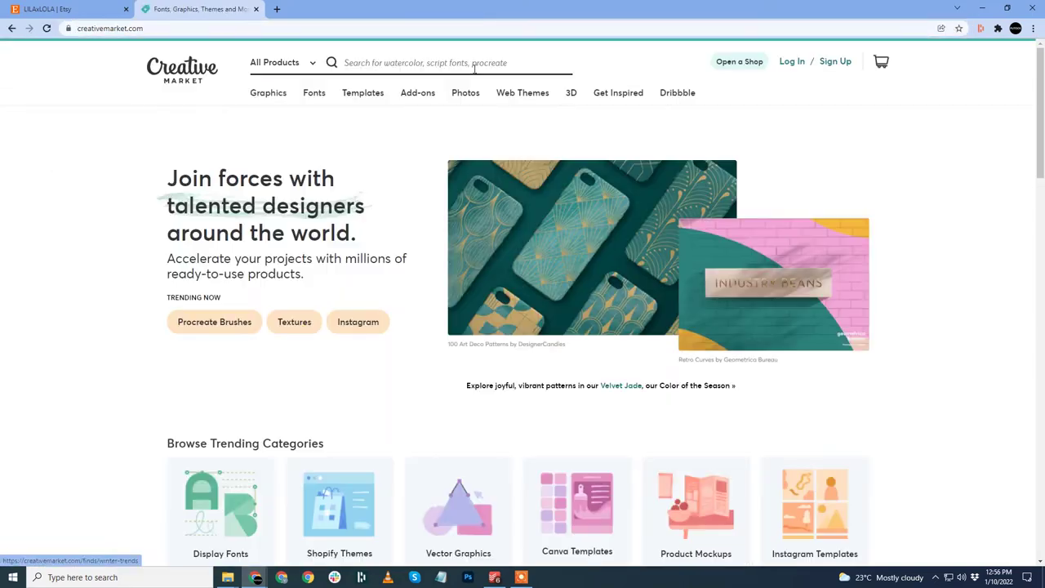
Search Creative Market for 'frame mockup bundle' and scroll through the results.
{"action": "left_click", "coordinate": [472, 65]}
{"action": "type", "text": "frame "}
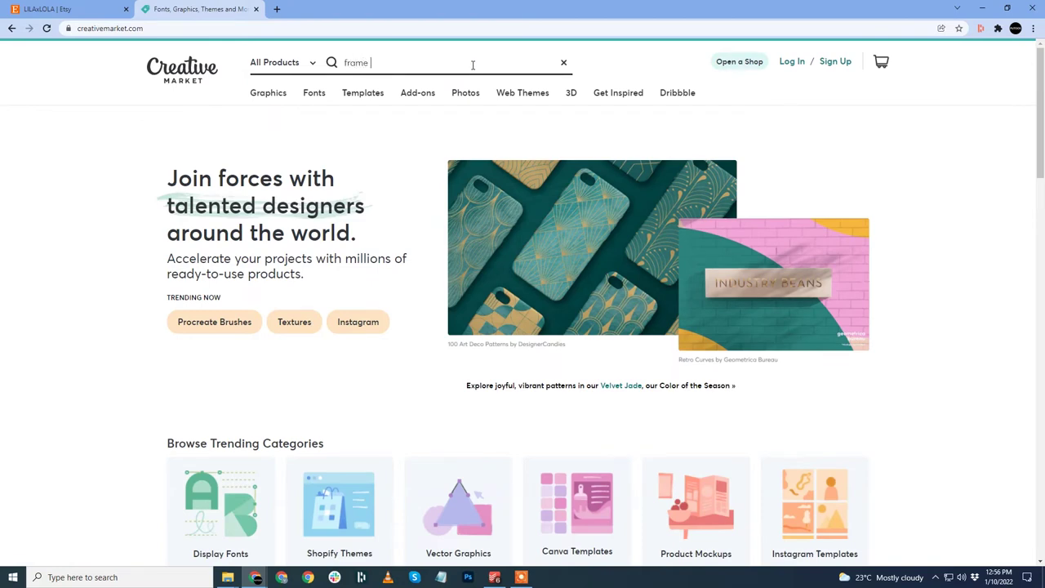
{"action": "type", "text": "mockup bun"}
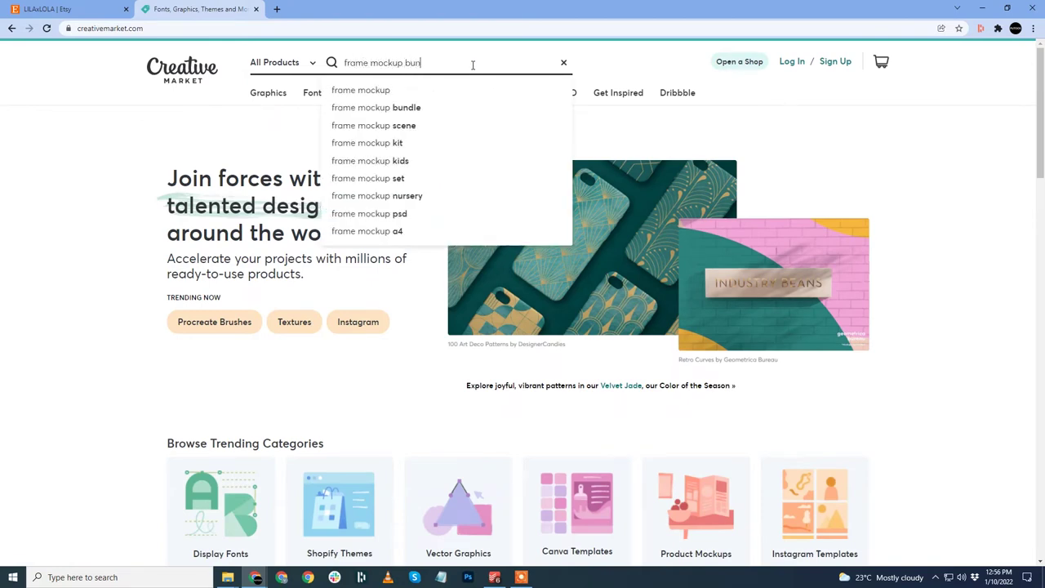
{"action": "type", "text": "del"}
{"action": "key", "text": "Return"}
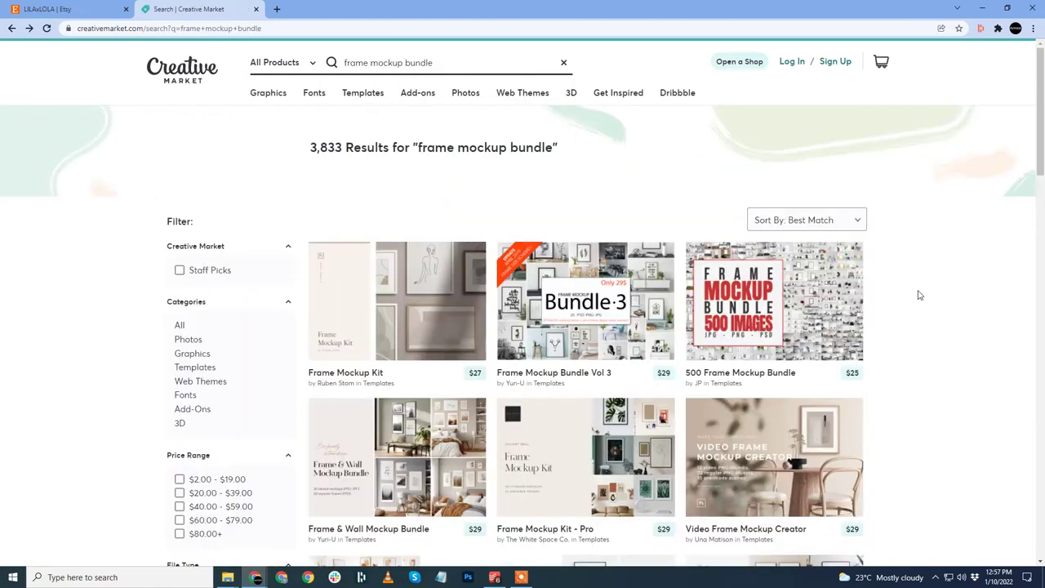
{"action": "scroll", "coordinate": [919, 295], "scroll_direction": "down", "scroll_amount": 4}
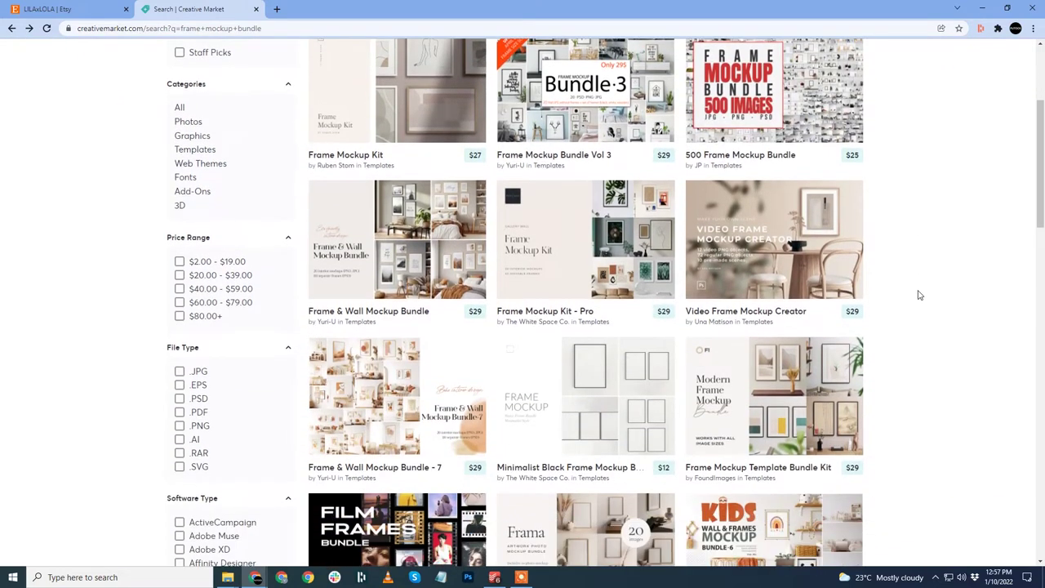
{"action": "scroll", "coordinate": [919, 295], "scroll_direction": "down", "scroll_amount": 2}
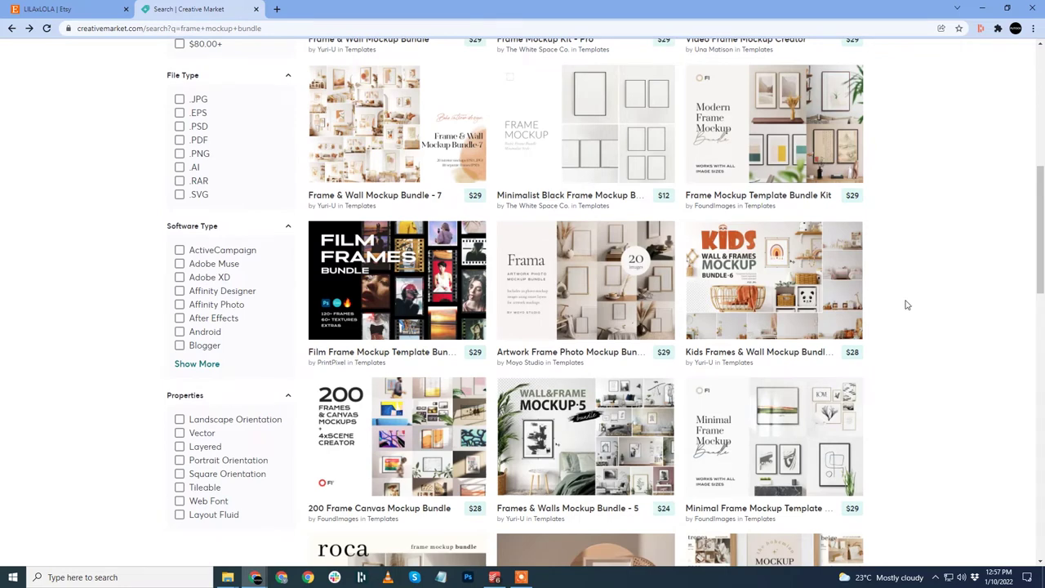
Open the Artwork Frame Photo Mockup Bundle listing in full-screen gallery view.
{"action": "left_click", "coordinate": [572, 308]}
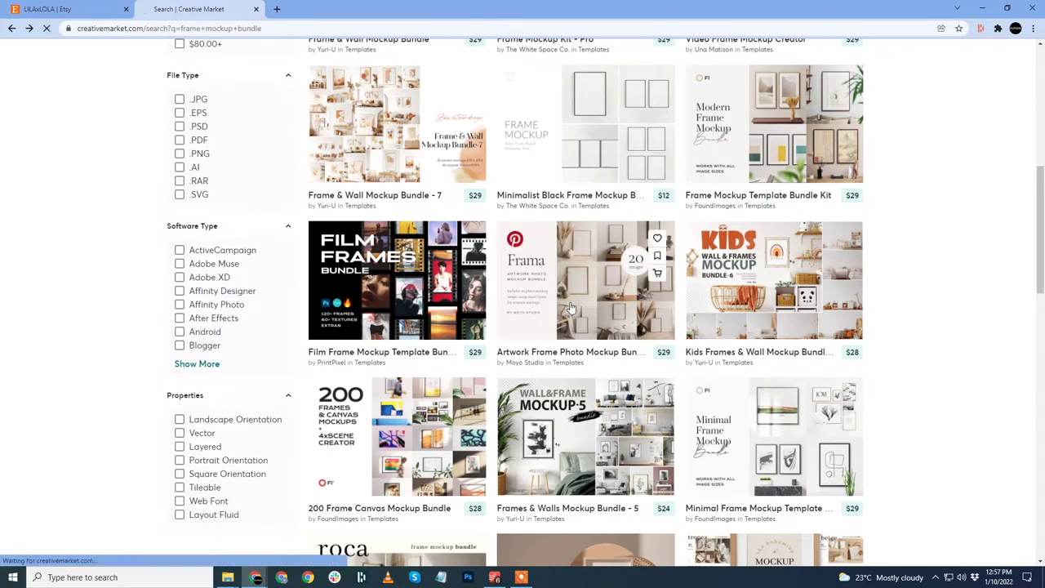
{"action": "scroll", "coordinate": [277, 442], "scroll_direction": "down", "scroll_amount": 1}
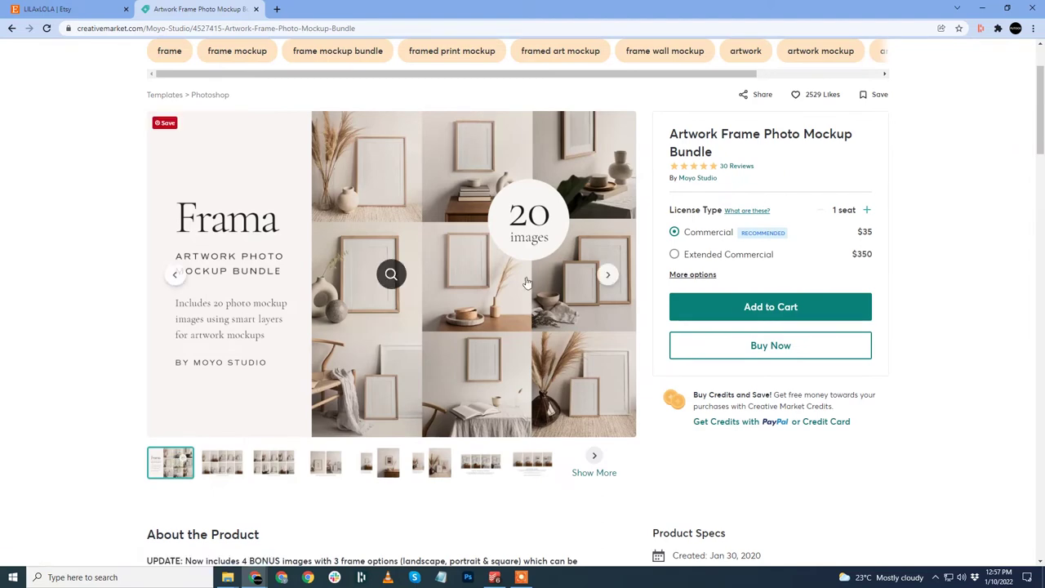
{"action": "left_click", "coordinate": [445, 315]}
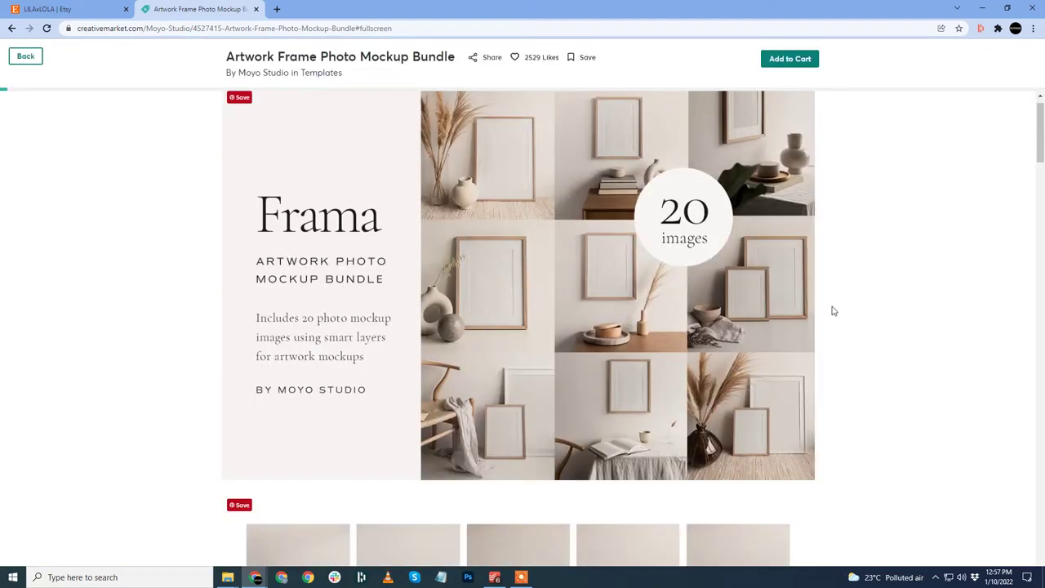
Scroll through the bundle's gallery to preview all its mockup scenes.
{"action": "scroll", "coordinate": [816, 306], "scroll_direction": "down", "scroll_amount": 5}
{"action": "scroll", "coordinate": [790, 306], "scroll_direction": "down", "scroll_amount": 10}
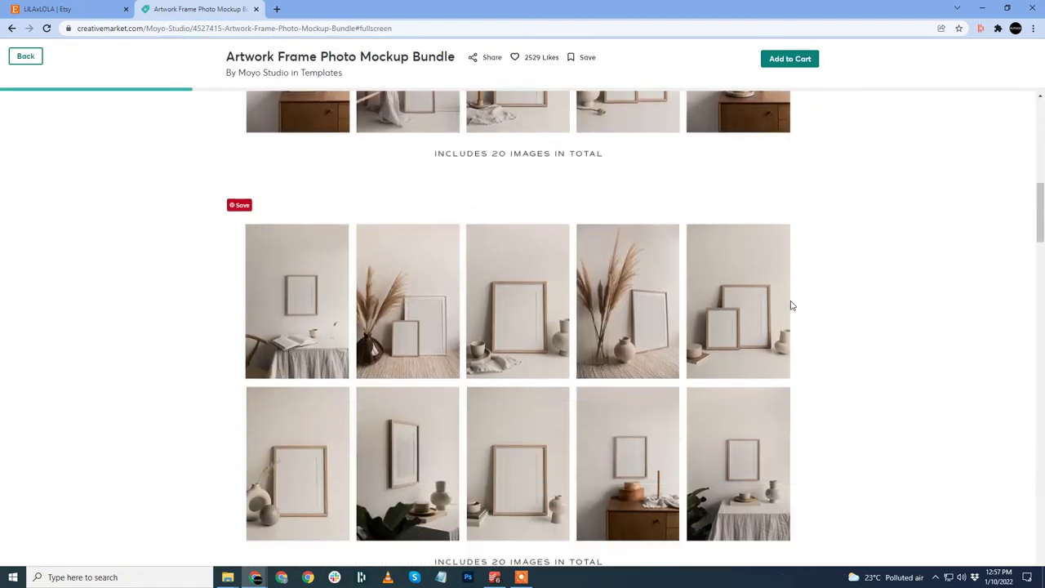
{"action": "scroll", "coordinate": [791, 305], "scroll_direction": "down", "scroll_amount": 7}
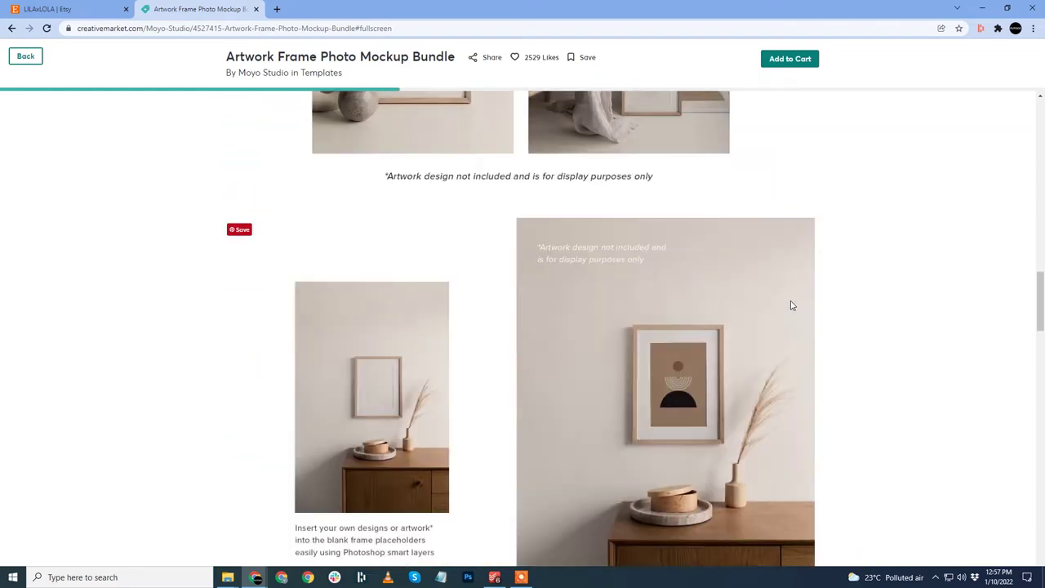
{"action": "scroll", "coordinate": [791, 306], "scroll_direction": "down", "scroll_amount": 10}
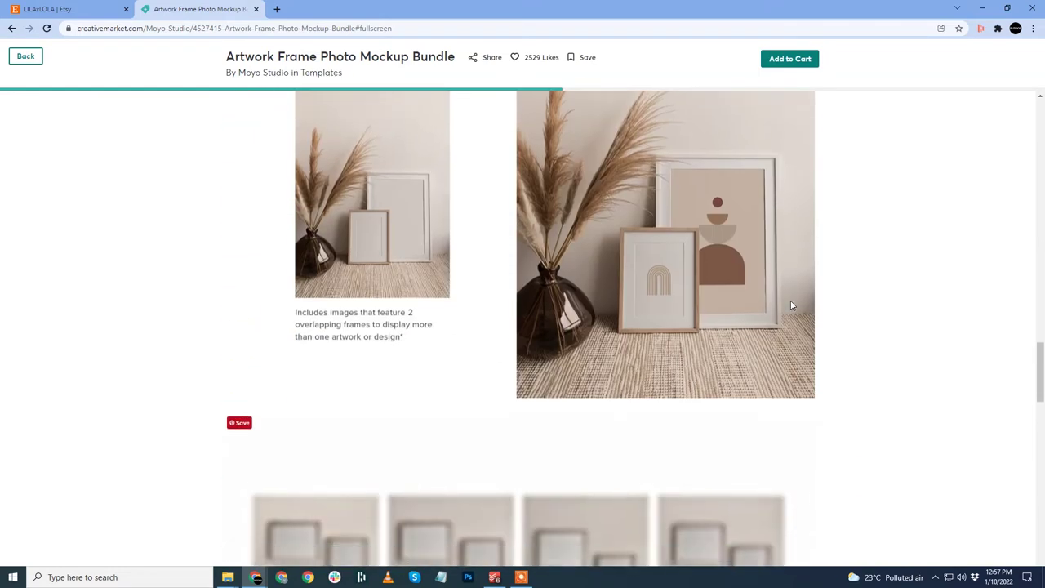
{"action": "scroll", "coordinate": [790, 305], "scroll_direction": "down", "scroll_amount": 8}
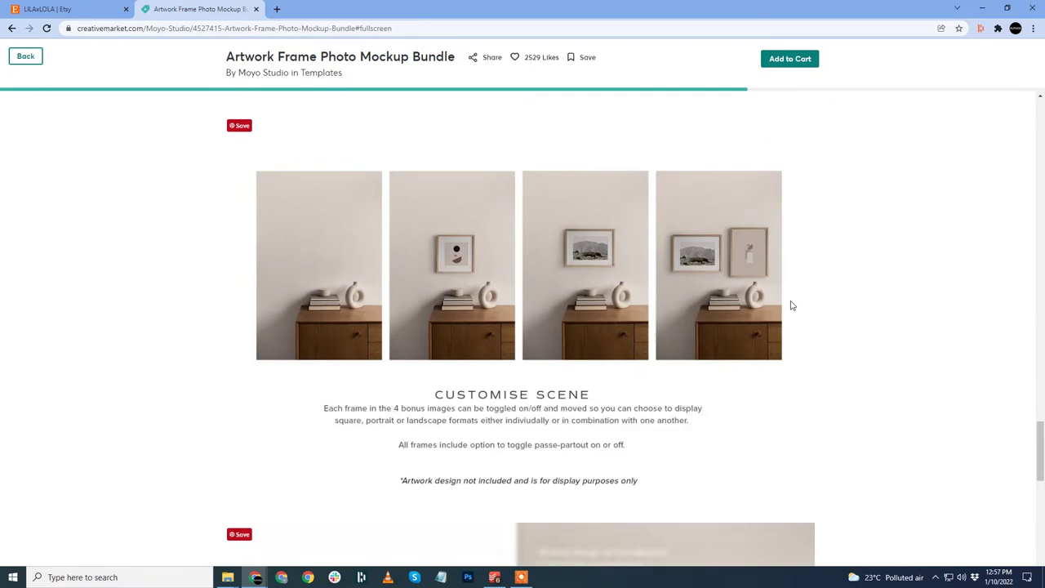
{"action": "scroll", "coordinate": [790, 305], "scroll_direction": "down", "scroll_amount": 10}
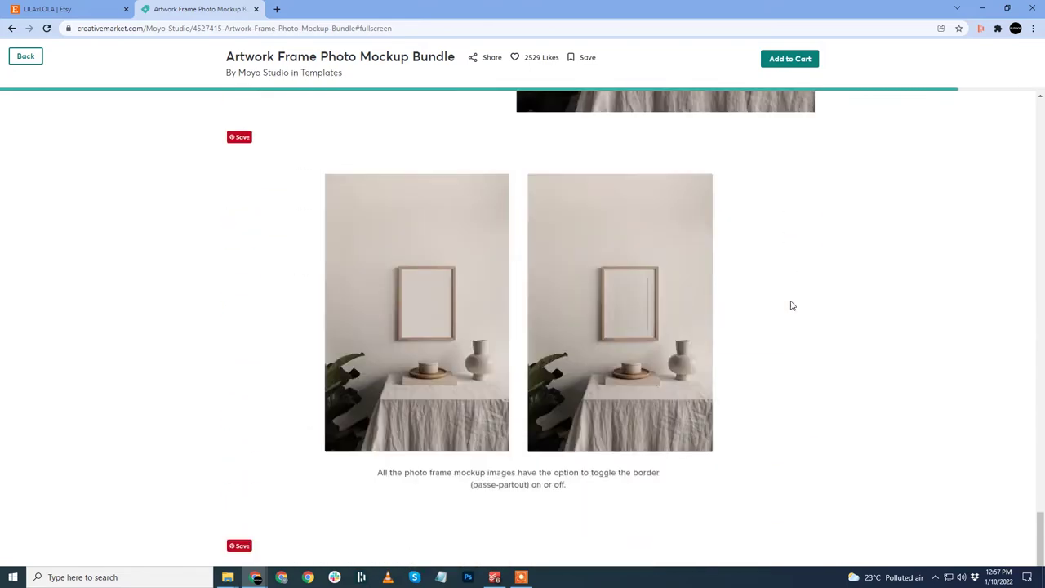
{"action": "scroll", "coordinate": [791, 305], "scroll_direction": "up", "scroll_amount": 4}
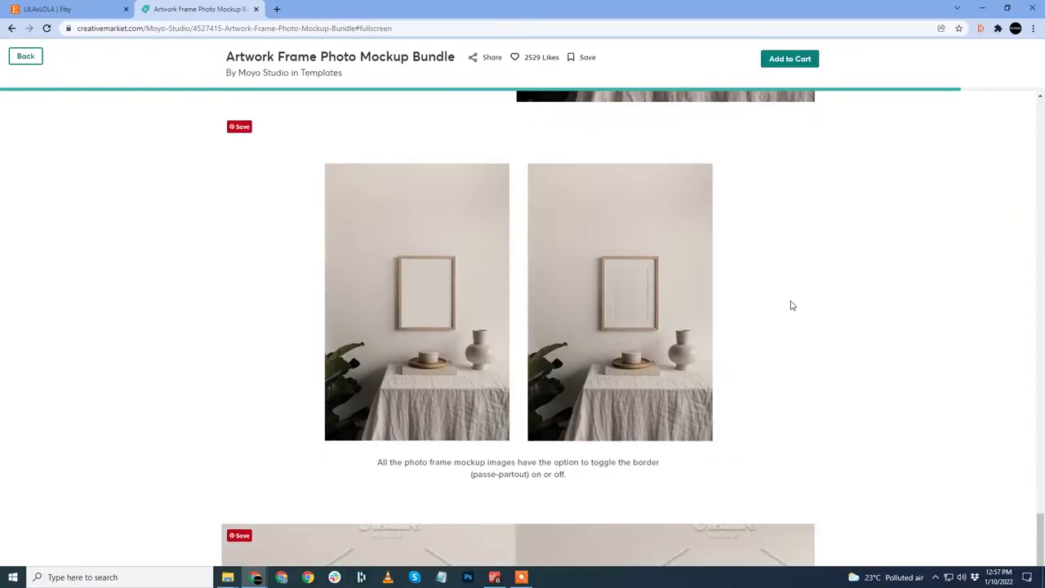
{"action": "scroll", "coordinate": [791, 304], "scroll_direction": "down", "scroll_amount": 4}
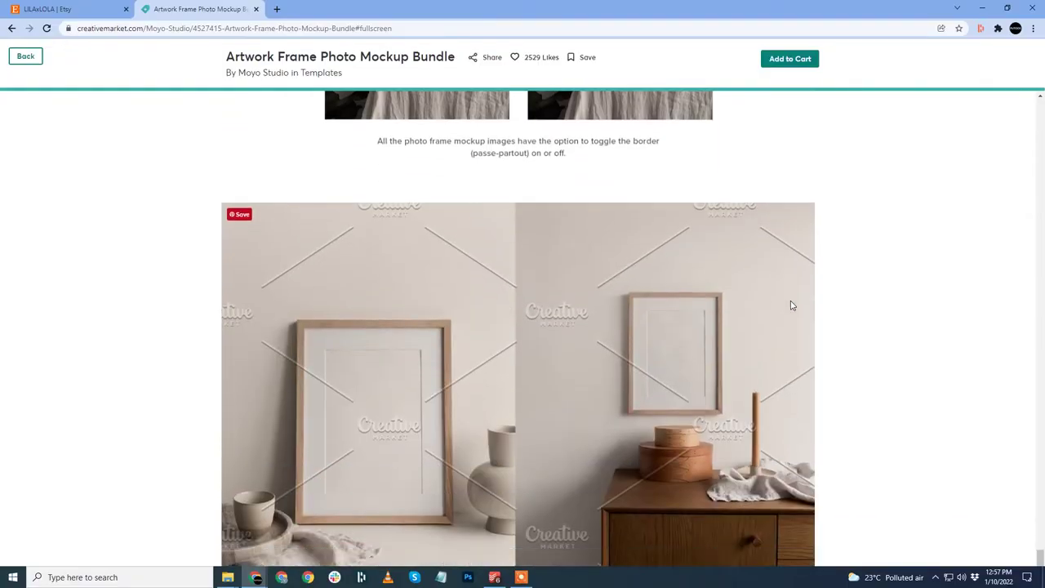
{"action": "scroll", "coordinate": [792, 308], "scroll_direction": "down", "scroll_amount": 15}
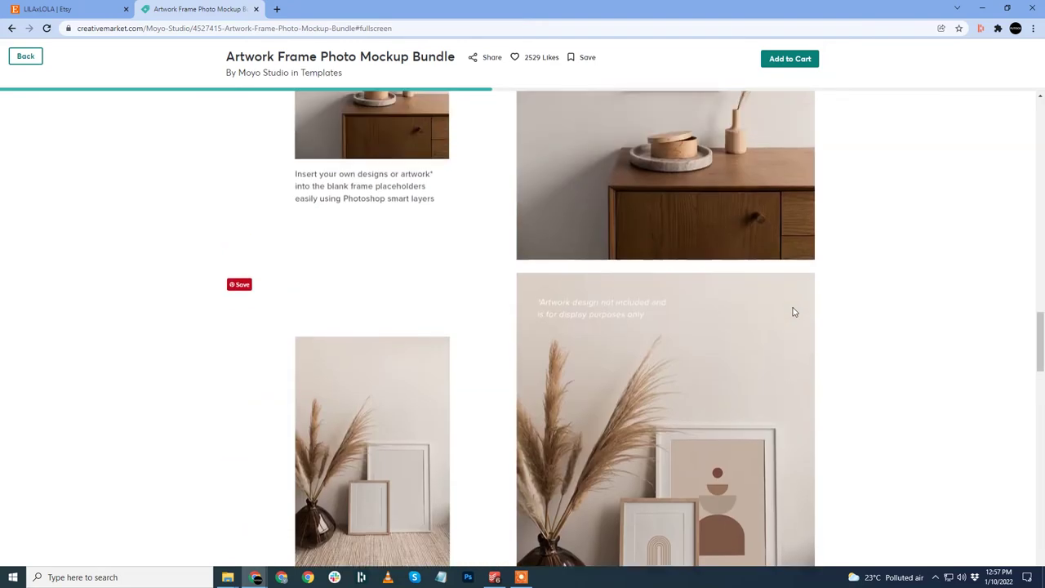
{"action": "scroll", "coordinate": [794, 311], "scroll_direction": "up", "scroll_amount": 20}
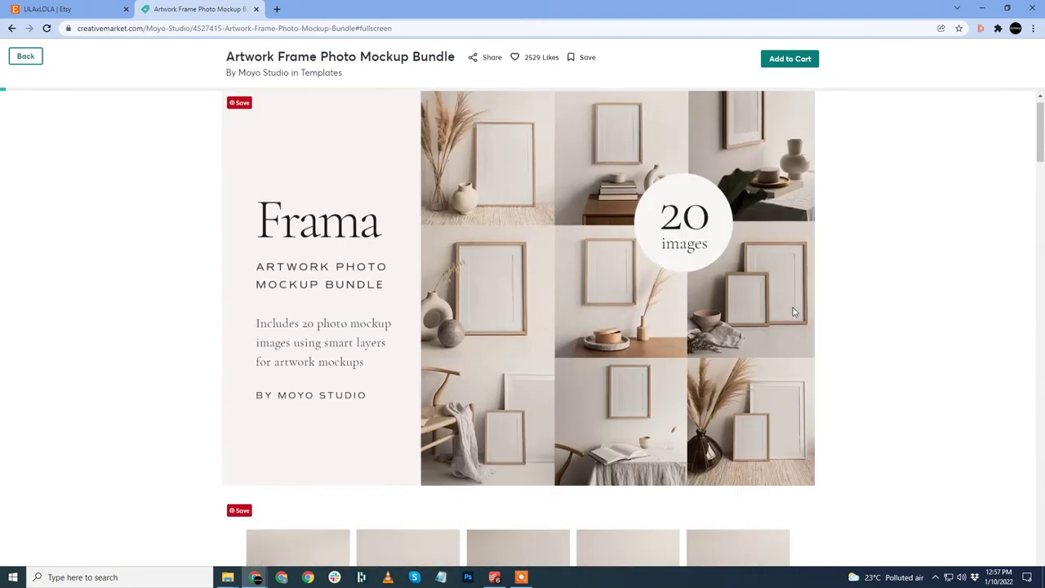
{"action": "scroll", "coordinate": [795, 311], "scroll_direction": "up", "scroll_amount": 1}
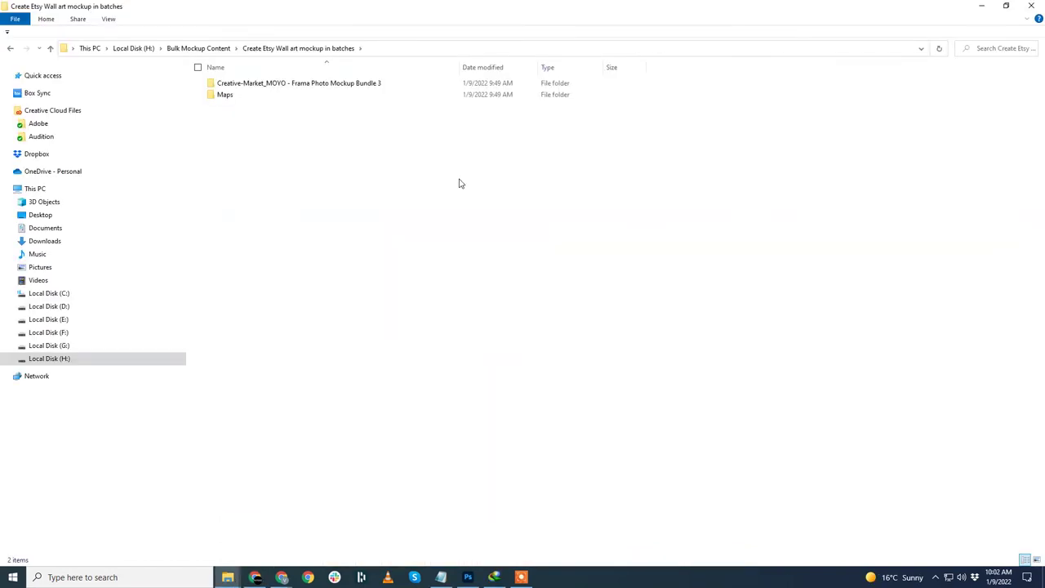
Navigate the Frama bundle's Photoshop Mockups and Photos folders to browse the frame mockup photos.
{"action": "double_click", "coordinate": [327, 85]}
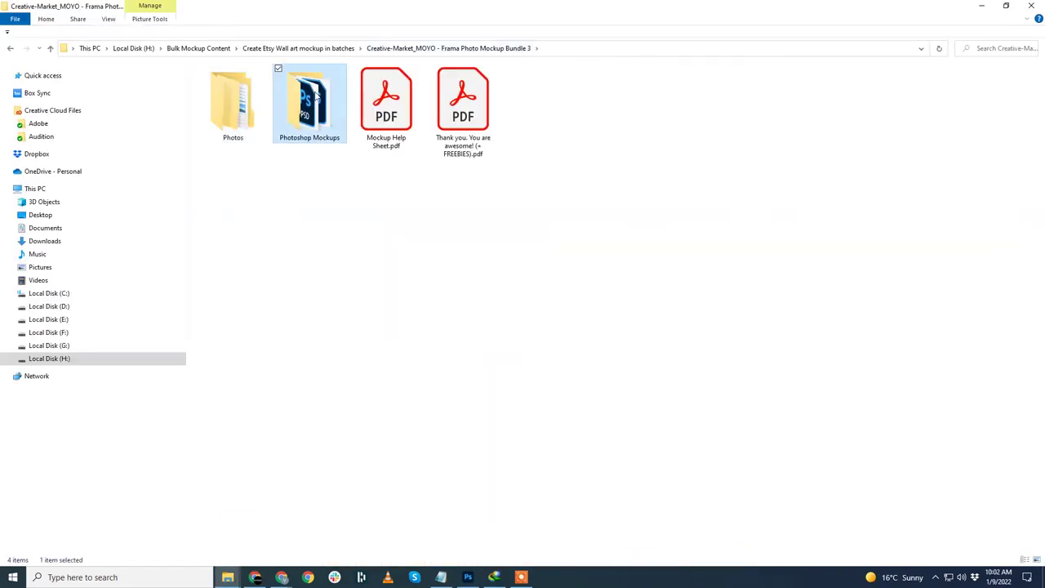
{"action": "double_click", "coordinate": [310, 102]}
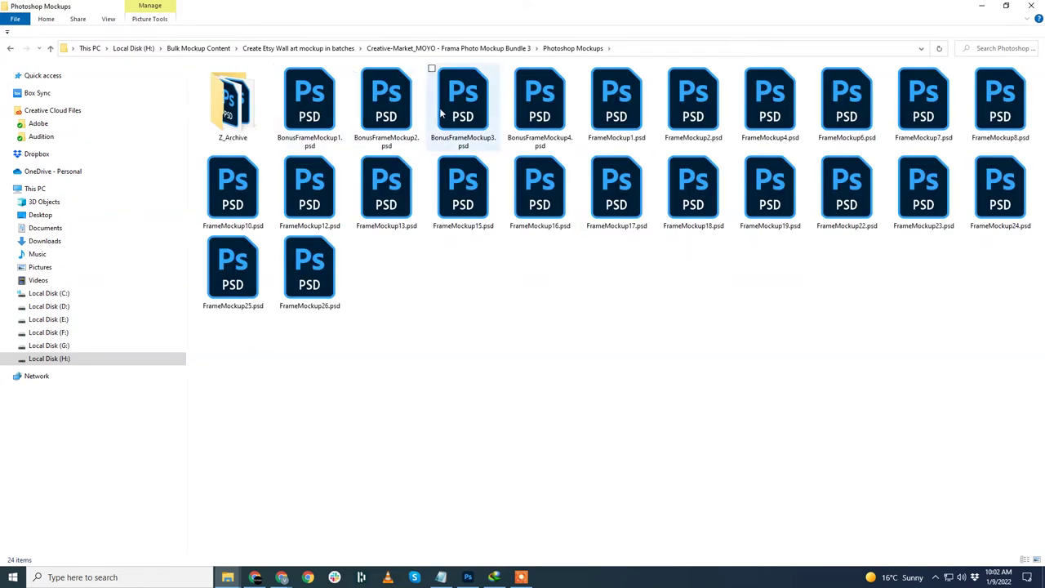
{"action": "key", "text": "alt+Up"}
{"action": "double_click", "coordinate": [249, 108]}
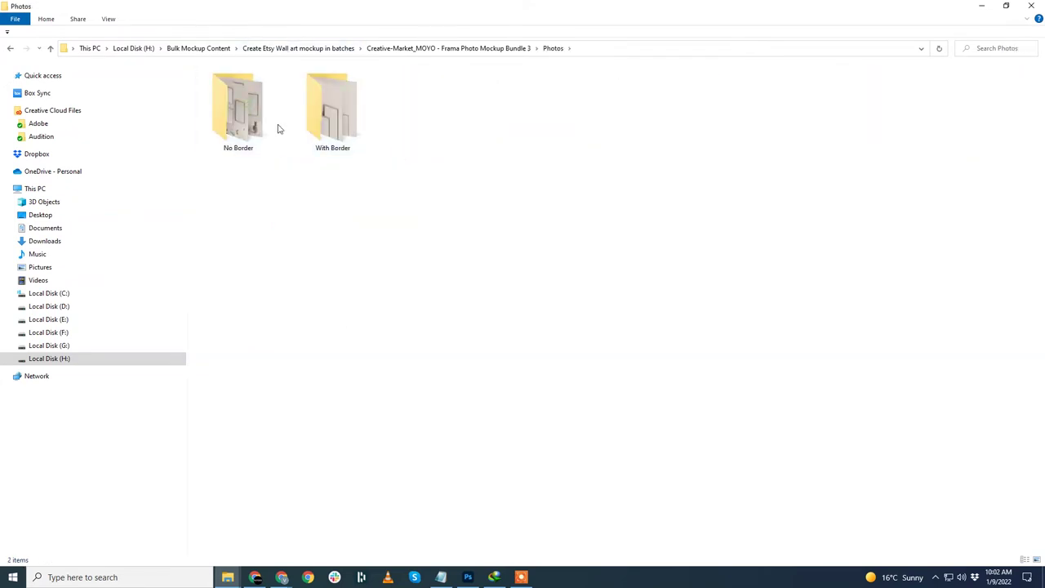
{"action": "double_click", "coordinate": [346, 120]}
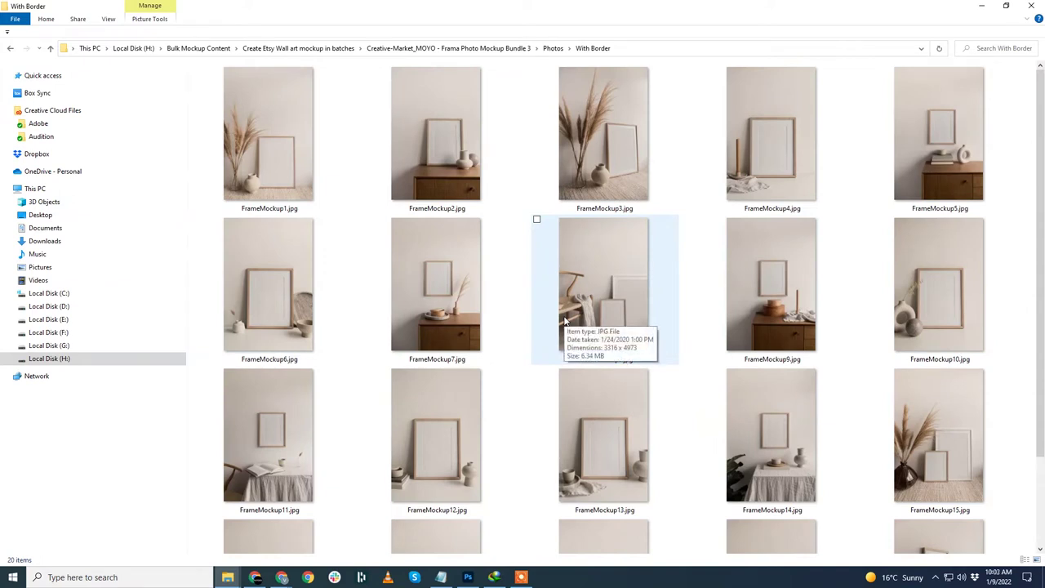
{"action": "scroll", "coordinate": [565, 320], "scroll_direction": "down", "scroll_amount": 1}
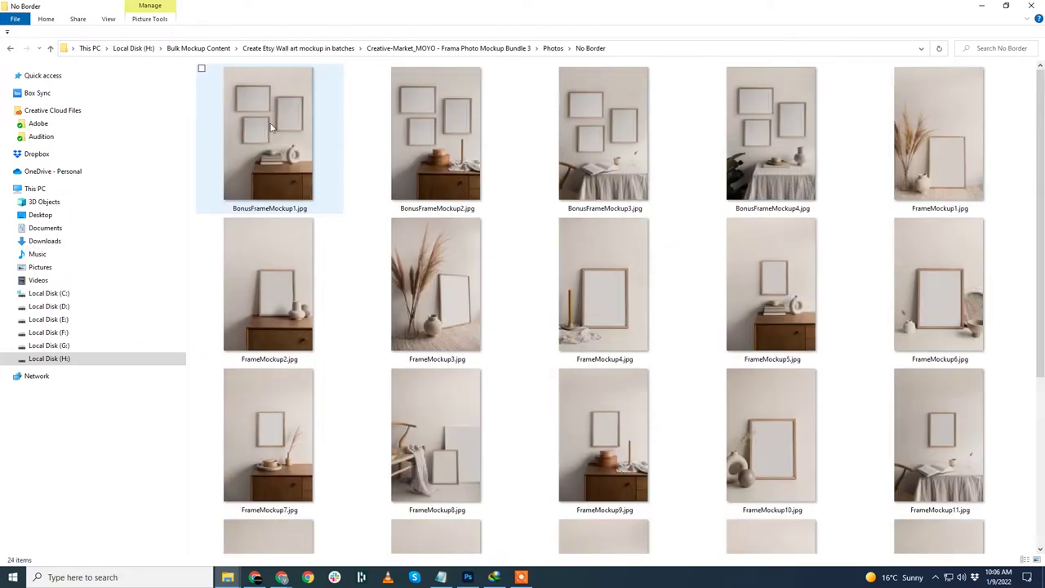
{"action": "scroll", "coordinate": [451, 292], "scroll_direction": "down", "scroll_amount": 2}
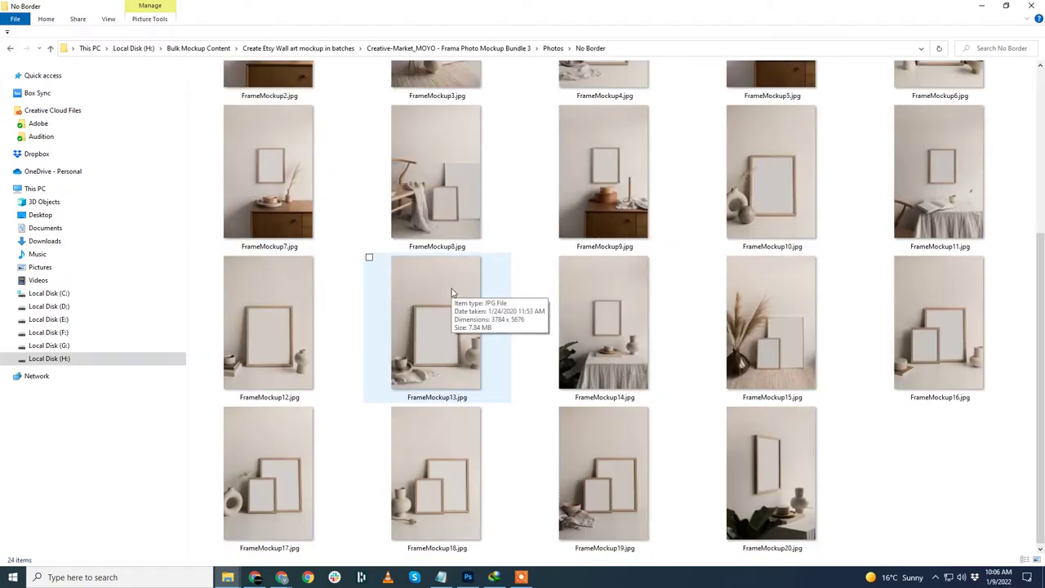
{"action": "scroll", "coordinate": [451, 293], "scroll_direction": "up", "scroll_amount": 3}
Select FrameMockup1, 3, 4, 7 and 20 and bring up their context menu.
{"action": "left_click", "coordinate": [947, 159], "text": "ctrl"}
{"action": "left_click", "coordinate": [437, 286], "text": "ctrl"}
{"action": "left_click", "coordinate": [583, 314], "text": "ctrl"}
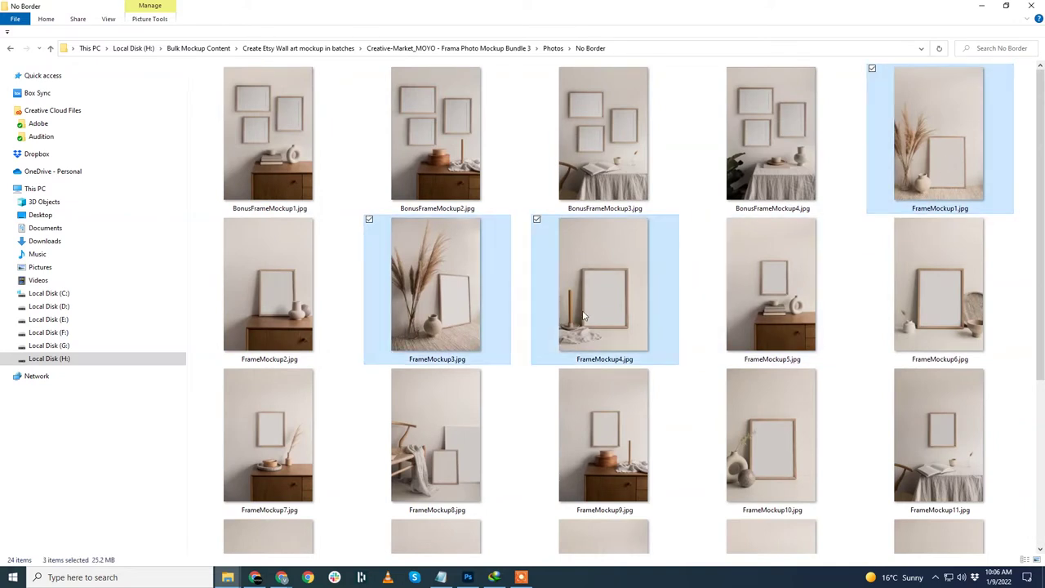
{"action": "left_click", "coordinate": [270, 441], "text": "ctrl"}
{"action": "scroll", "coordinate": [437, 441], "scroll_direction": "down", "scroll_amount": 3}
{"action": "left_click", "coordinate": [773, 469], "text": "ctrl"}
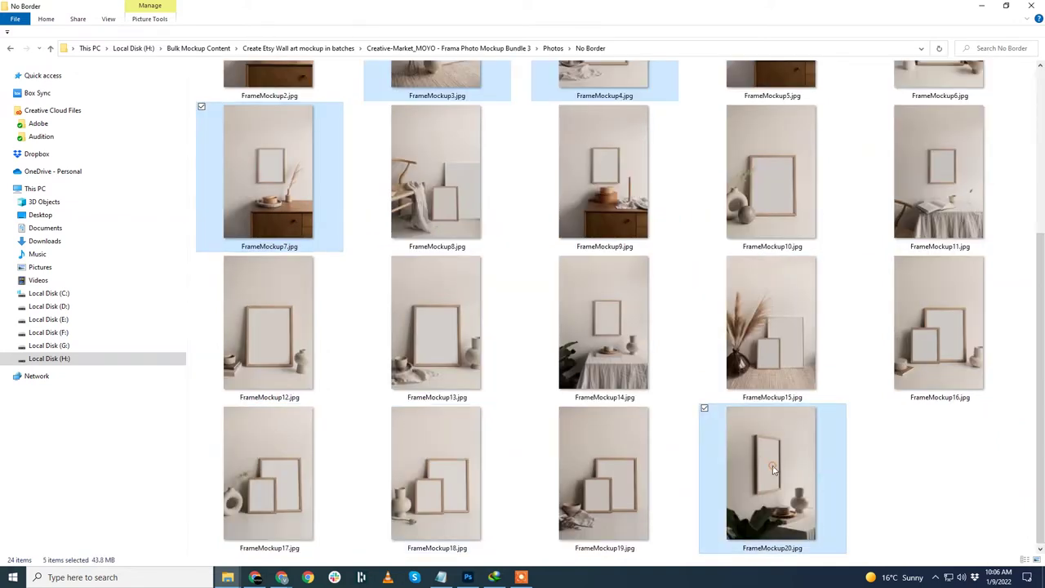
{"action": "right_click", "coordinate": [774, 470]}
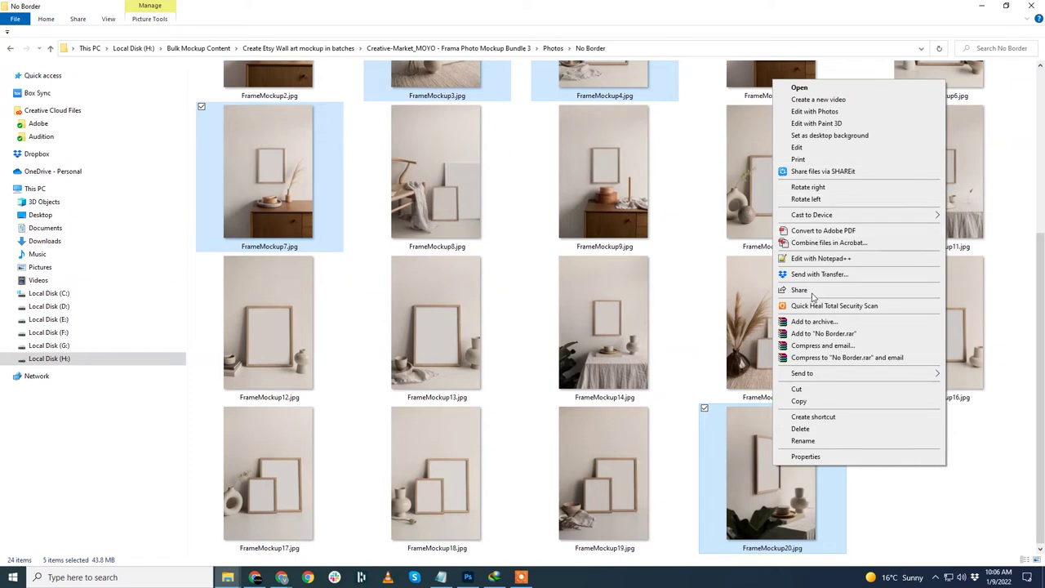
Copy the five chosen photos and paste them into the bundle's Photoshop Mockups folder.
{"action": "left_click", "coordinate": [799, 401]}
{"action": "left_click", "coordinate": [553, 49]}
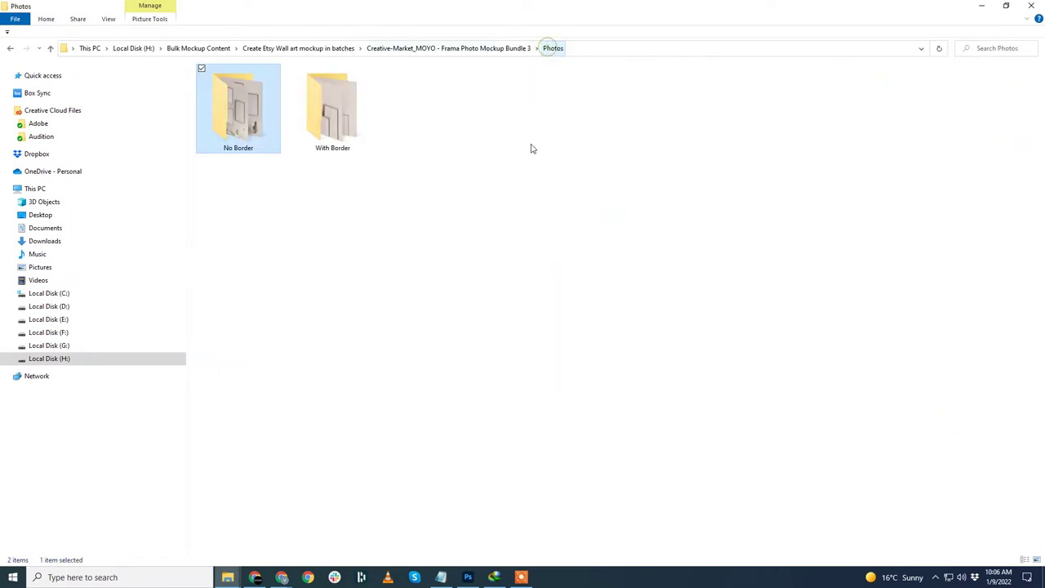
{"action": "left_click", "coordinate": [497, 49]}
{"action": "left_click", "coordinate": [314, 120]}
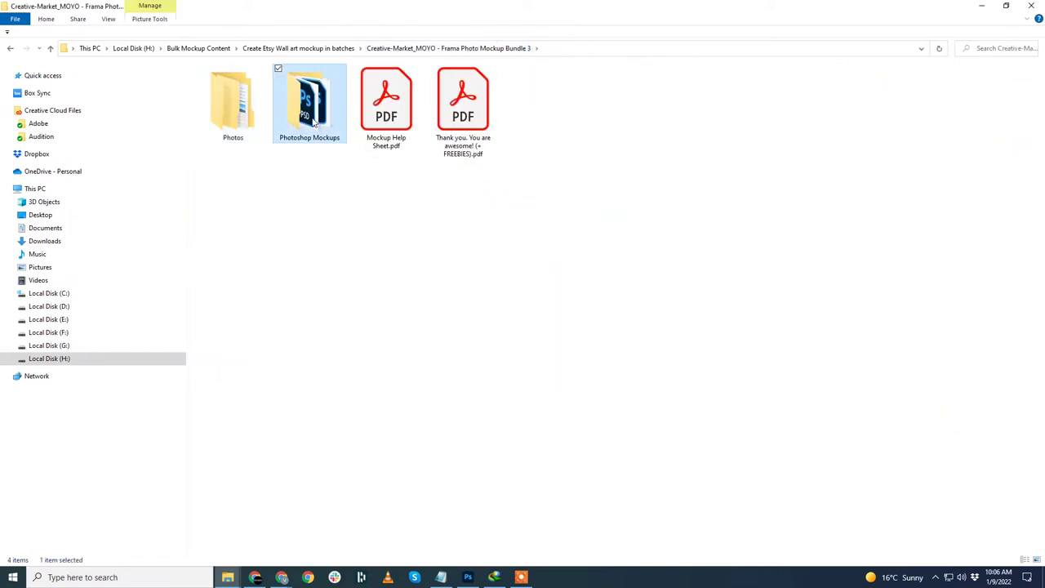
{"action": "double_click", "coordinate": [314, 120]}
{"action": "right_click", "coordinate": [537, 400]}
{"action": "left_click", "coordinate": [574, 290]}
Select the ten JPG and PSD files for FrameMockup 1, 3, 4, 7 and 20.
{"action": "left_click", "coordinate": [549, 106]}
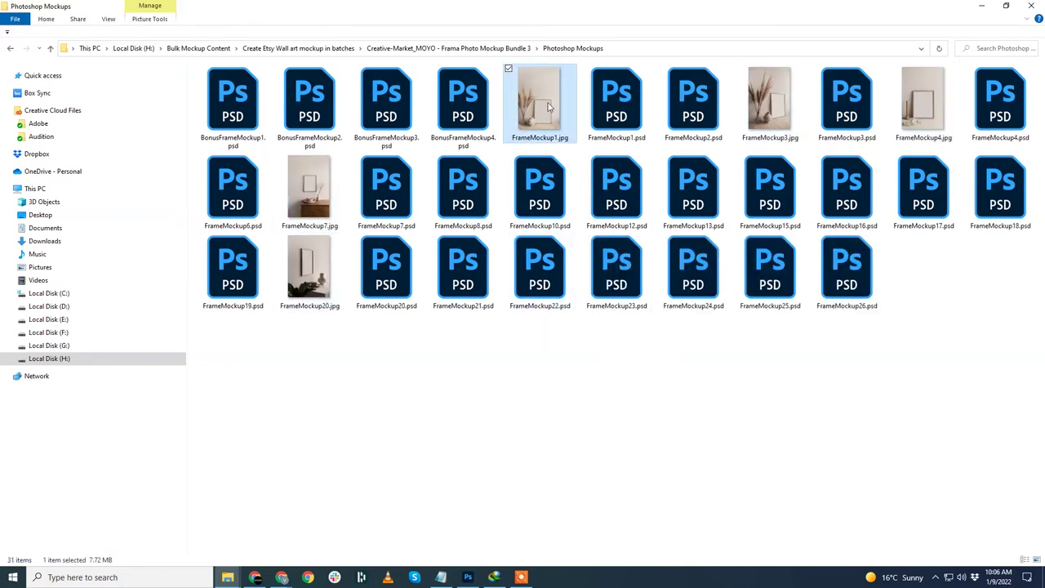
{"action": "left_click", "coordinate": [616, 98], "text": "ctrl"}
{"action": "left_click", "coordinate": [770, 98], "text": "ctrl"}
{"action": "left_click", "coordinate": [847, 98], "text": "ctrl"}
{"action": "left_click", "coordinate": [923, 98], "text": "ctrl"}
{"action": "left_click", "coordinate": [1000, 98], "text": "ctrl"}
{"action": "left_click", "coordinate": [309, 186], "text": "ctrl"}
{"action": "left_click", "coordinate": [386, 187], "text": "ctrl"}
{"action": "left_click", "coordinate": [310, 268], "text": "ctrl"}
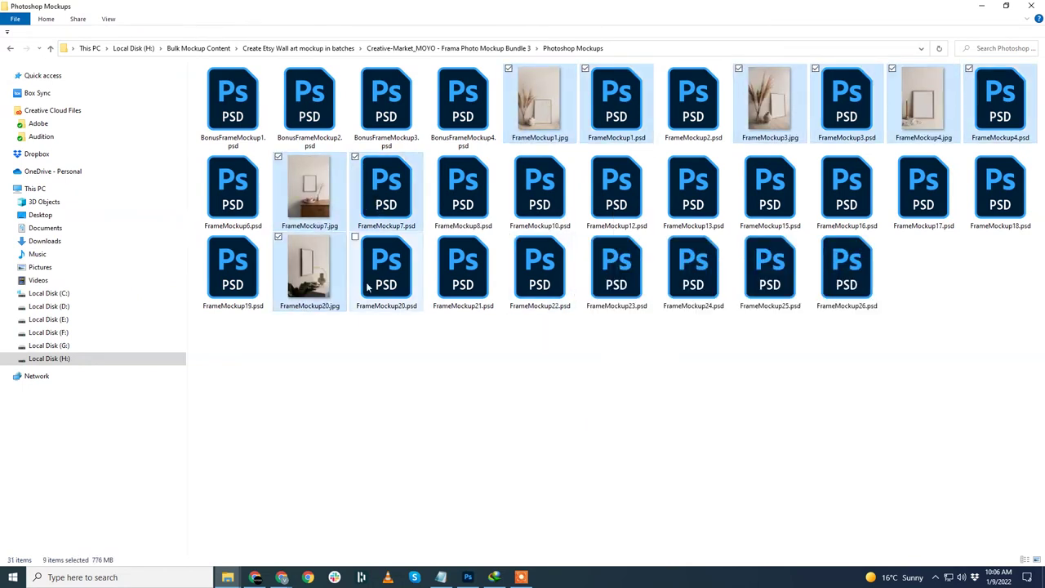
{"action": "left_click", "coordinate": [369, 282], "text": "ctrl"}
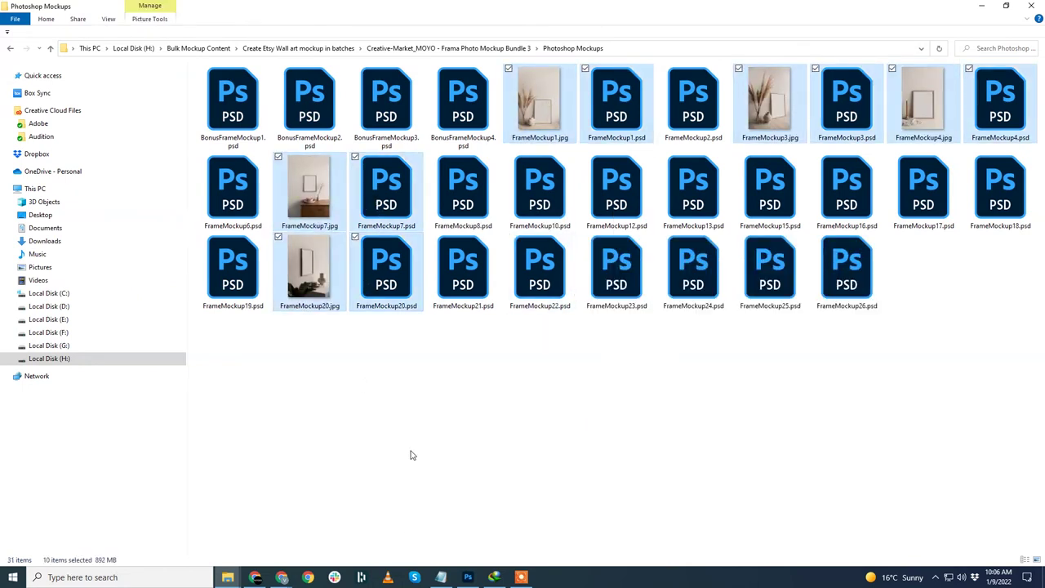
Create a 'Mockup Template' folder beside the bundle and paste the ten files into it.
{"action": "left_click", "coordinate": [502, 48]}
{"action": "left_click", "coordinate": [327, 48]}
{"action": "right_click", "coordinate": [319, 263]}
{"action": "mouse_move", "coordinate": [368, 434]}
{"action": "left_click", "coordinate": [513, 432]}
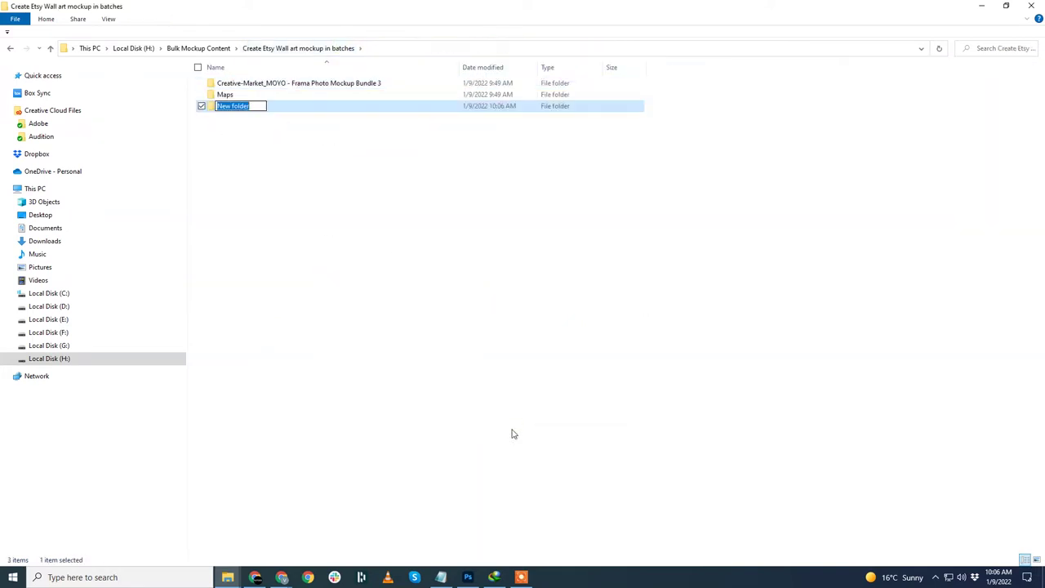
{"action": "type", "text": "Mockup Template"}
{"action": "key", "text": "Return"}
{"action": "key", "text": "Return"}
{"action": "key", "text": "ctrl+v"}
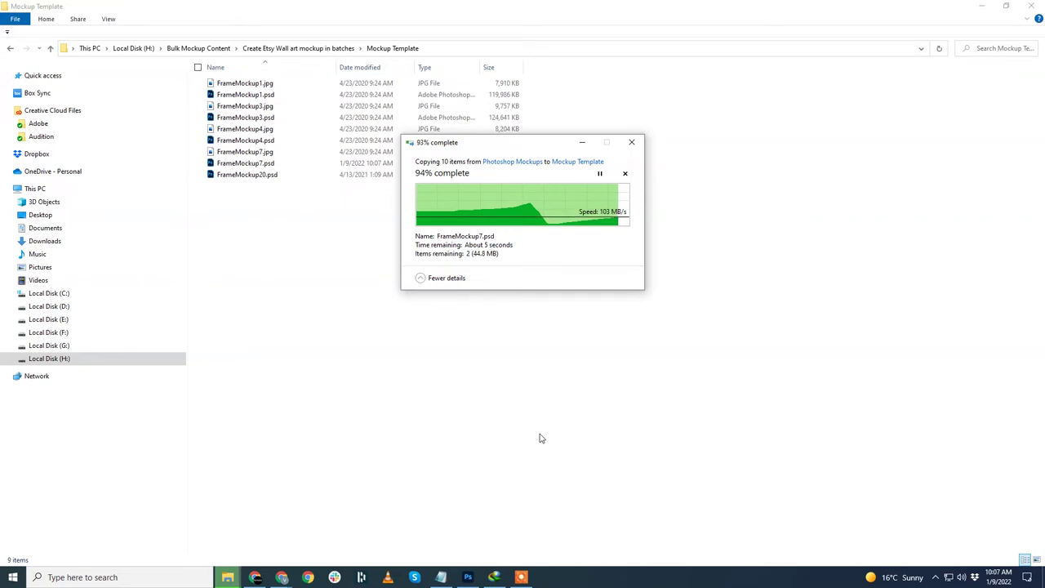
Switch to Large icons and rename the files to Primary and Oblique Lifestyle 1.
{"action": "left_click", "coordinate": [1037, 559]}
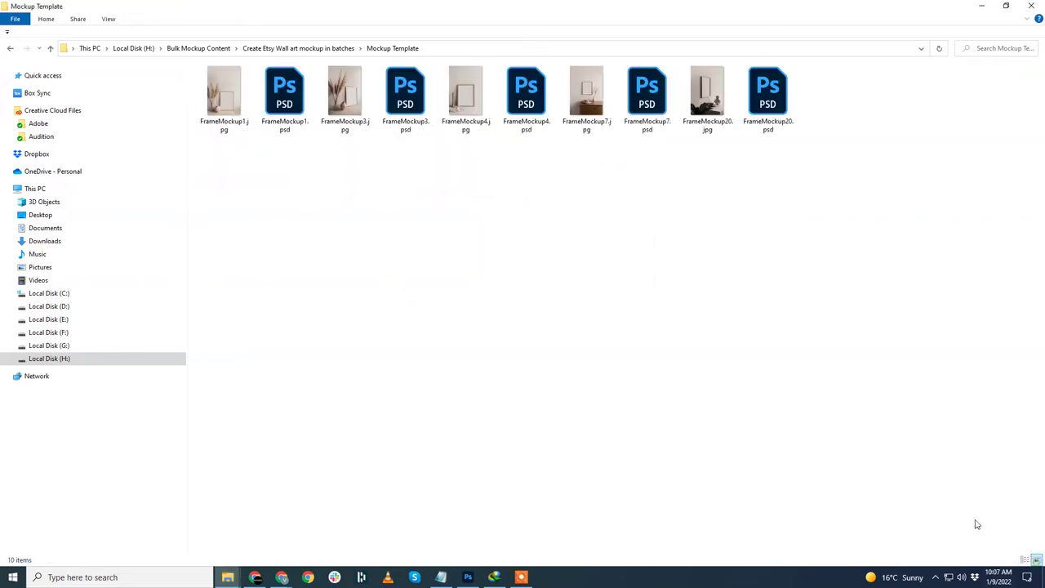
{"action": "scroll", "coordinate": [621, 390], "scroll_direction": "up", "scroll_amount": 5, "text": "ctrl"}
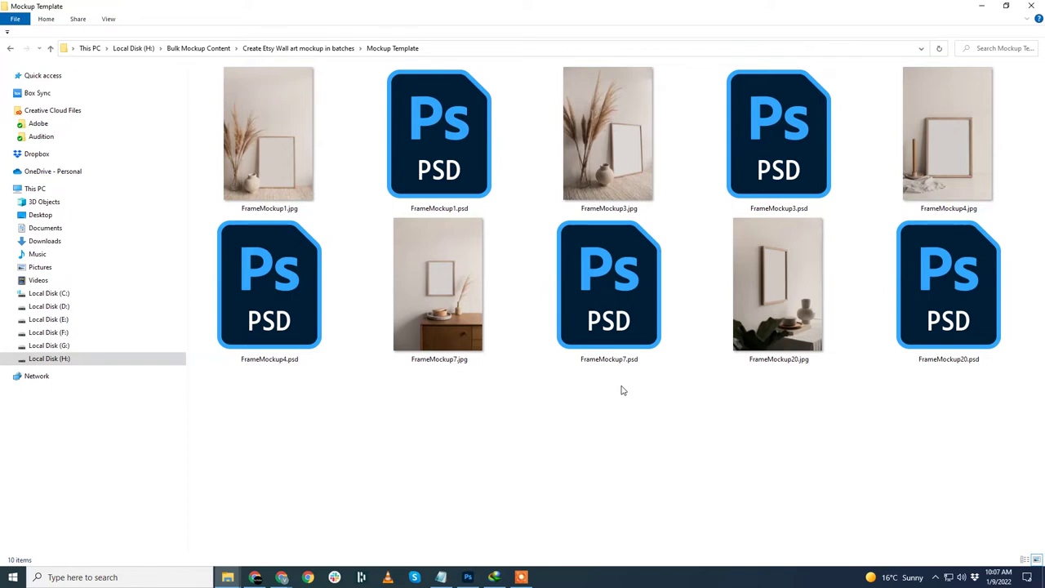
{"action": "left_click", "coordinate": [958, 154]}
{"action": "key", "text": "F2"}
{"action": "type", "text": "Primary"}
{"action": "key", "text": "Tab"}
{"action": "type", "text": "Prima"}
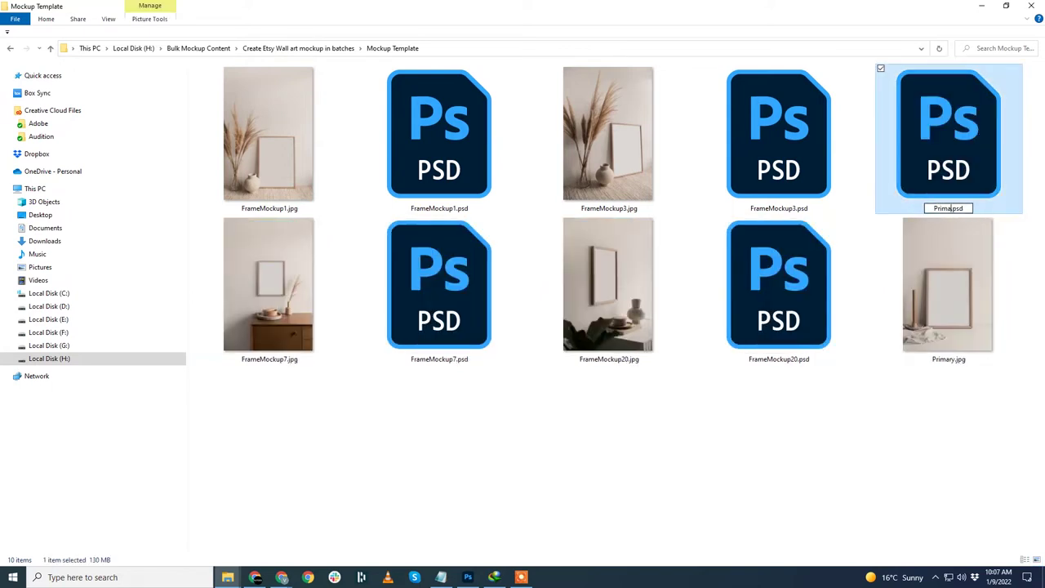
{"action": "type", "text": "ry"}
{"action": "key", "text": "Tab"}
{"action": "type", "text": "Oblique Lifestyle 1"}
{"action": "key", "text": "Return"}
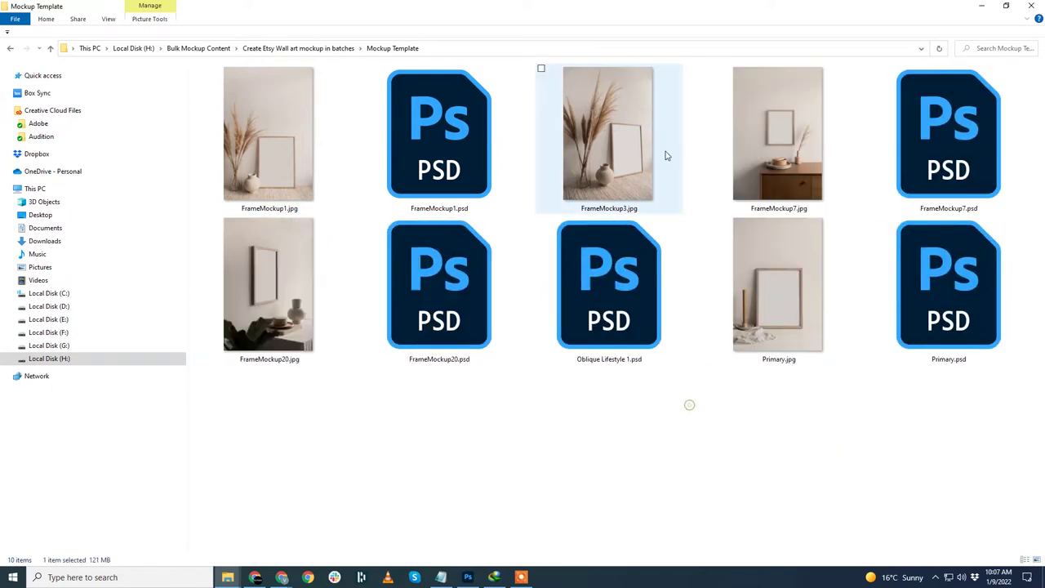
{"action": "key", "text": "F2"}
{"action": "type", "text": "Oblique Lifestyle 1"}
{"action": "key", "text": "Return"}
Rename the remaining mockup files to Oblique Lifestyle 2, Secondary and Lifestyle.
{"action": "left_click", "coordinate": [940, 169]}
{"action": "key", "text": "F2"}
{"action": "type", "text": "Oblique Lifestyle 2"}
{"action": "key", "text": "Tab"}
{"action": "type", "text": "Oblique Lifestyle 2"}
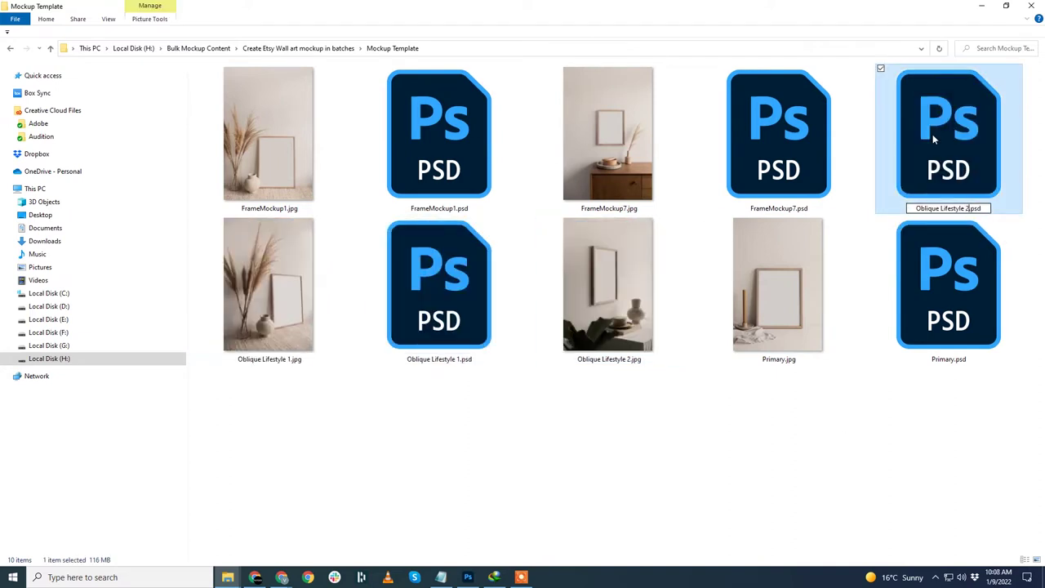
{"action": "left_click", "coordinate": [287, 138]}
{"action": "key", "text": "F2"}
{"action": "type", "text": "Secondary"}
{"action": "key", "text": "Tab"}
{"action": "type", "text": "Secondary"}
{"action": "key", "text": "Tab"}
{"action": "type", "text": "Lifestyle"}
{"action": "key", "text": "Tab"}
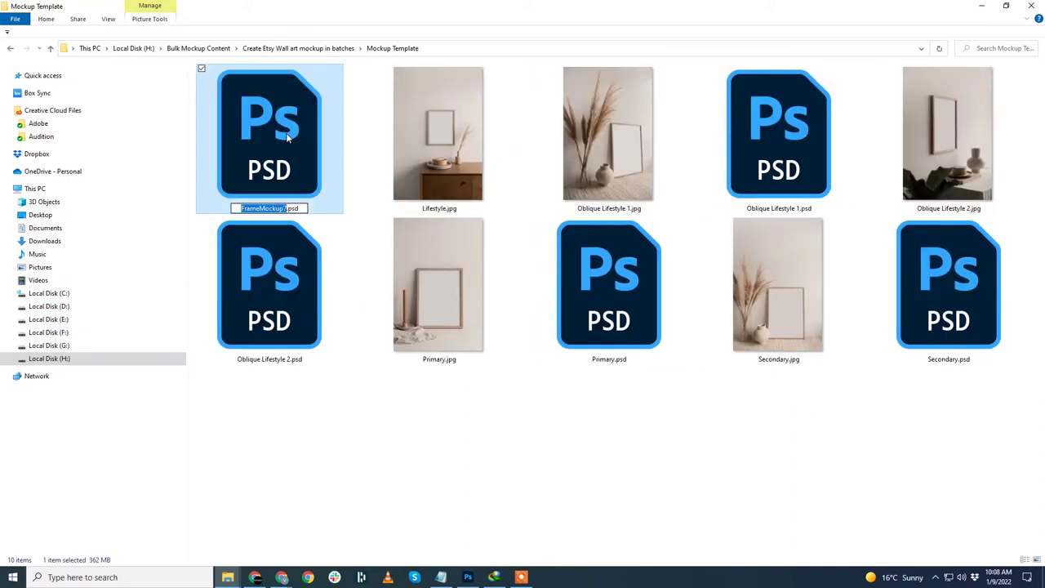
{"action": "type", "text": "Lifestyle"}
{"action": "key", "text": "Return"}
Delete the five JPG copies, leaving only the five renamed PSDs.
{"action": "right_click", "coordinate": [604, 270]}
{"action": "key", "text": "Escape"}
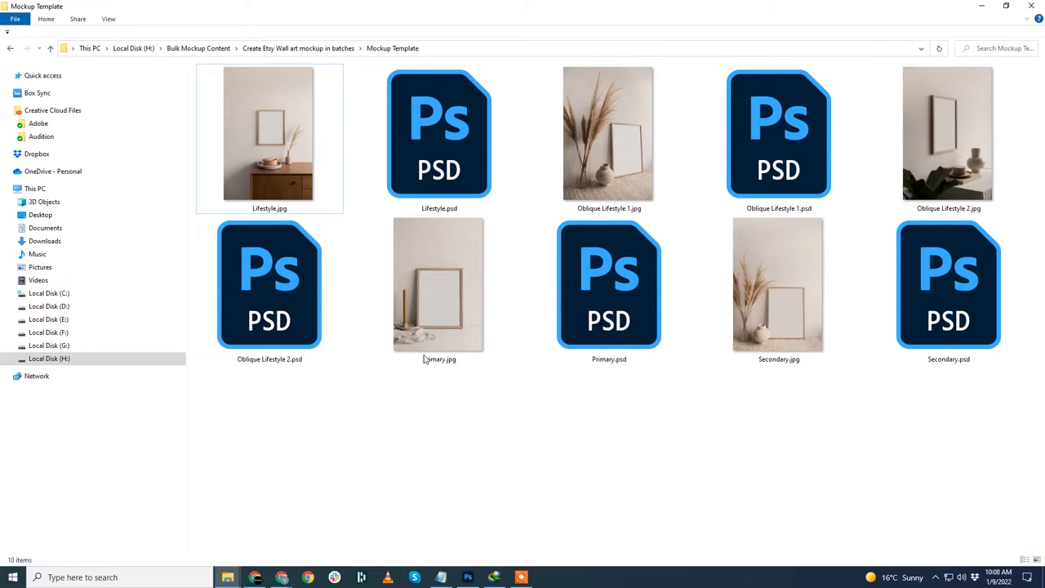
{"action": "left_click", "coordinate": [306, 171]}
{"action": "left_click", "coordinate": [608, 138], "text": "ctrl"}
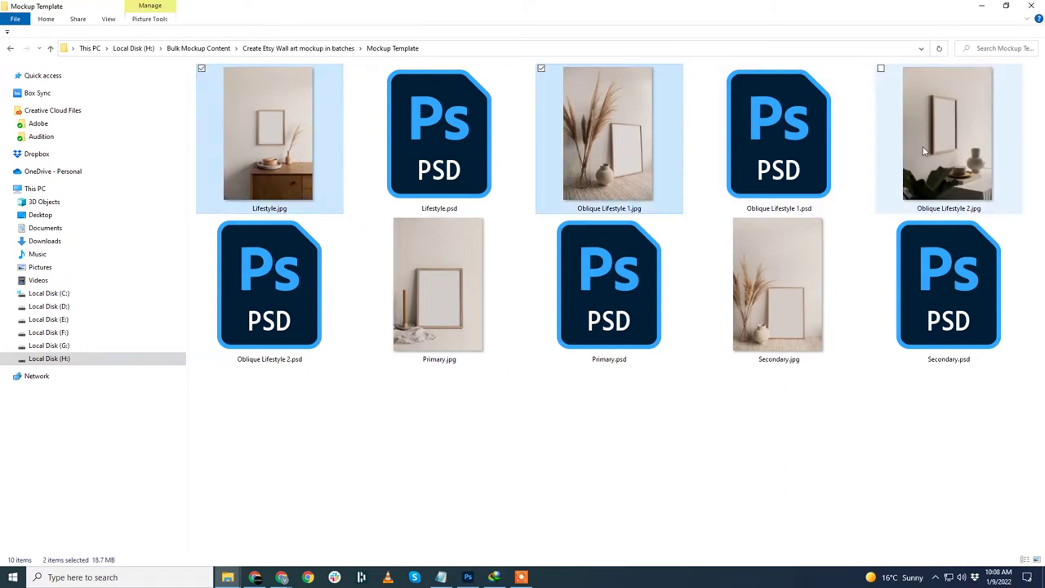
{"action": "left_click", "coordinate": [923, 151], "text": "ctrl"}
{"action": "left_click", "coordinate": [796, 329], "text": "ctrl"}
{"action": "left_click", "coordinate": [452, 303], "text": "ctrl"}
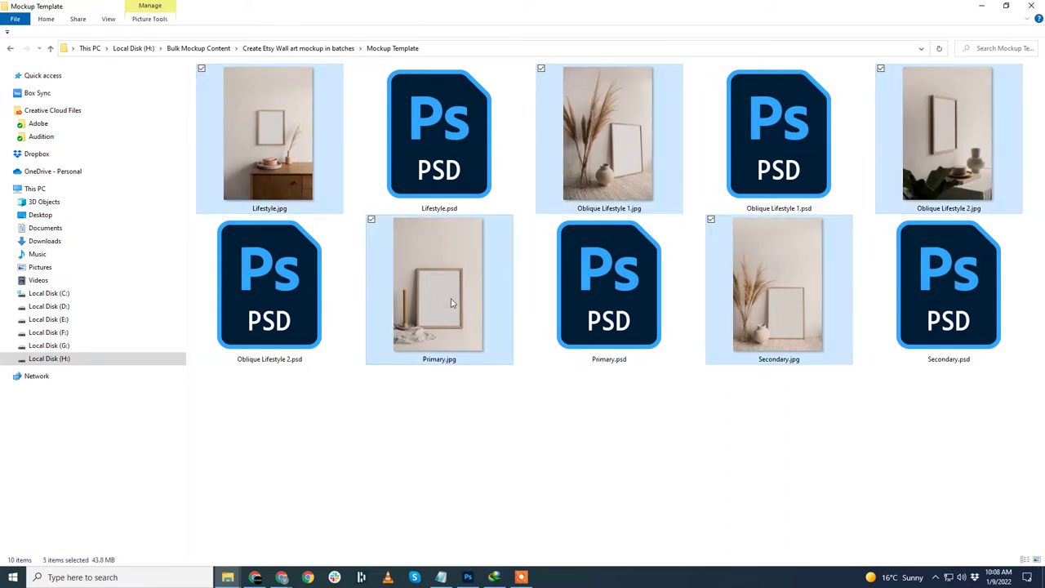
{"action": "key", "text": "Delete"}
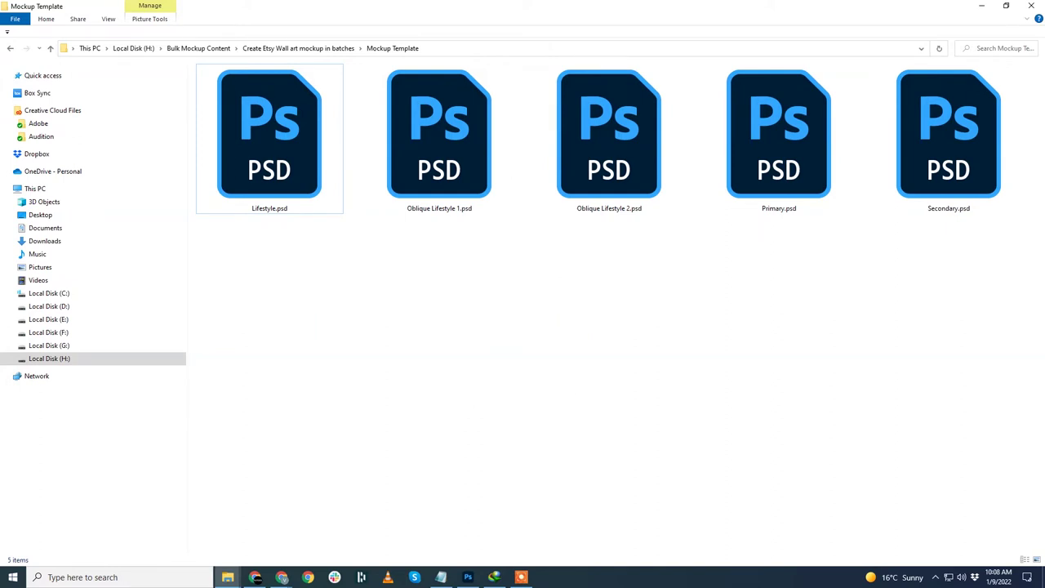
Copy the main image of the Etsy Solar System Wall Art listing, then return to Photoshop.
{"action": "key", "text": "alt+Tab"}
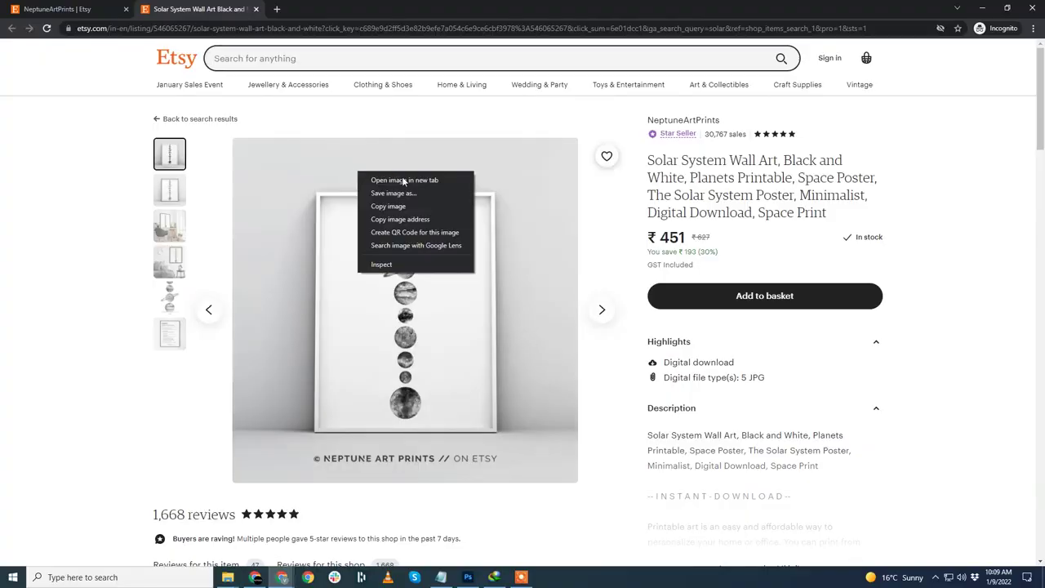
{"action": "left_click", "coordinate": [407, 206]}
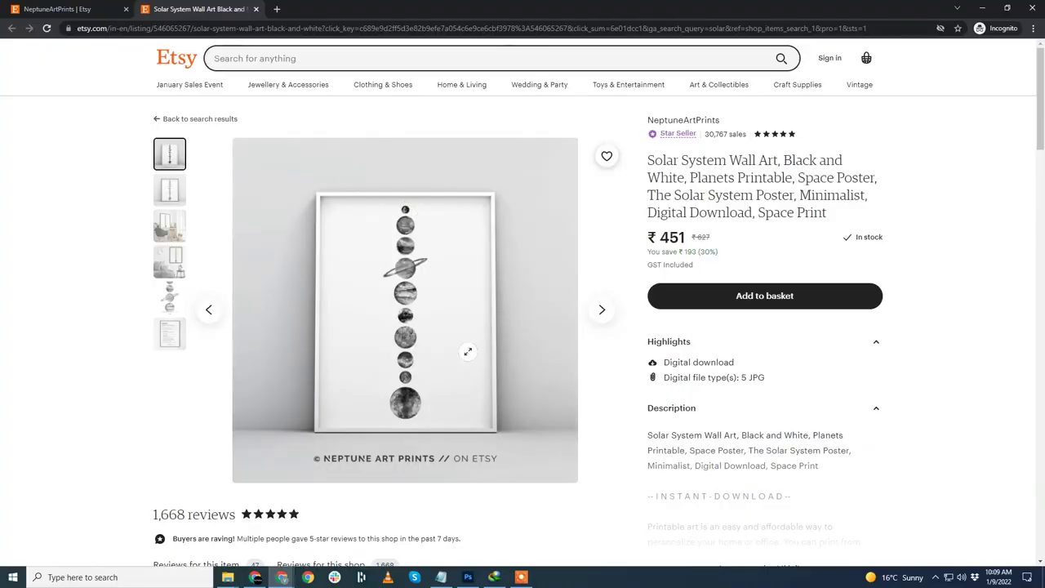
{"action": "left_click", "coordinate": [468, 577]}
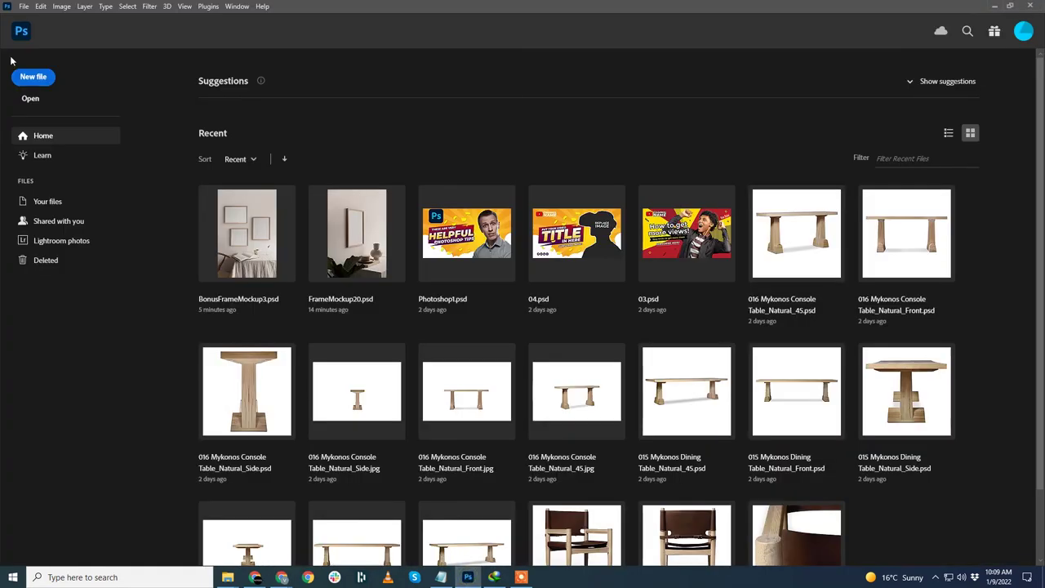
Create a new 794 × 794 px document from the Clipboard preset.
{"action": "left_click", "coordinate": [24, 6]}
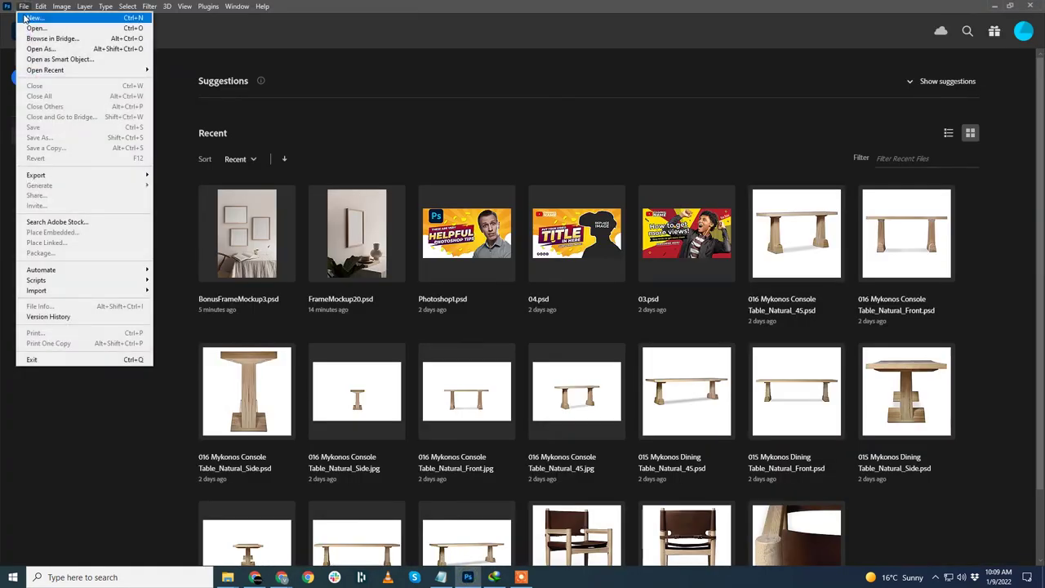
{"action": "left_click", "coordinate": [32, 17]}
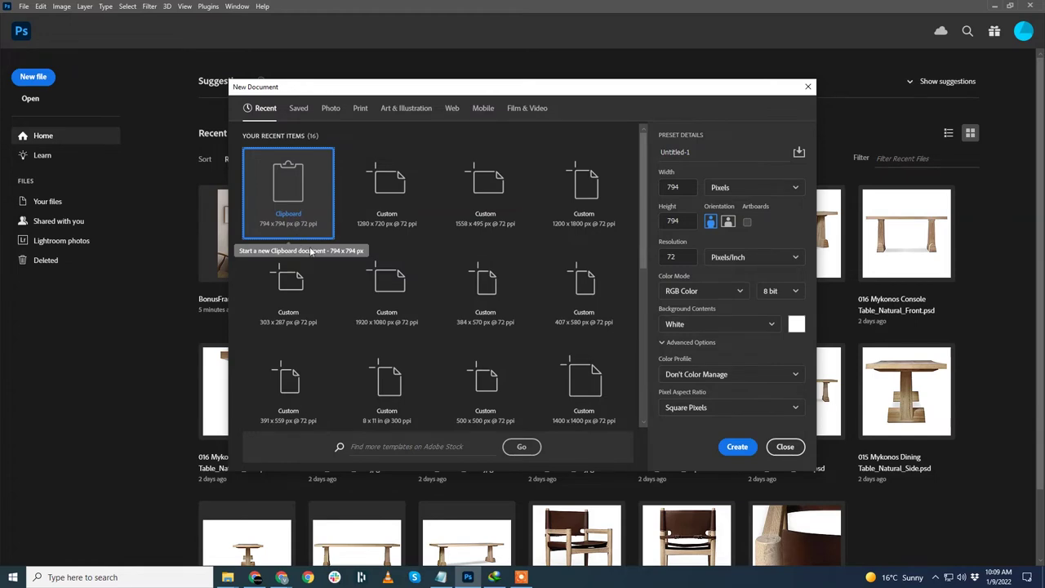
{"action": "left_click", "coordinate": [738, 446]}
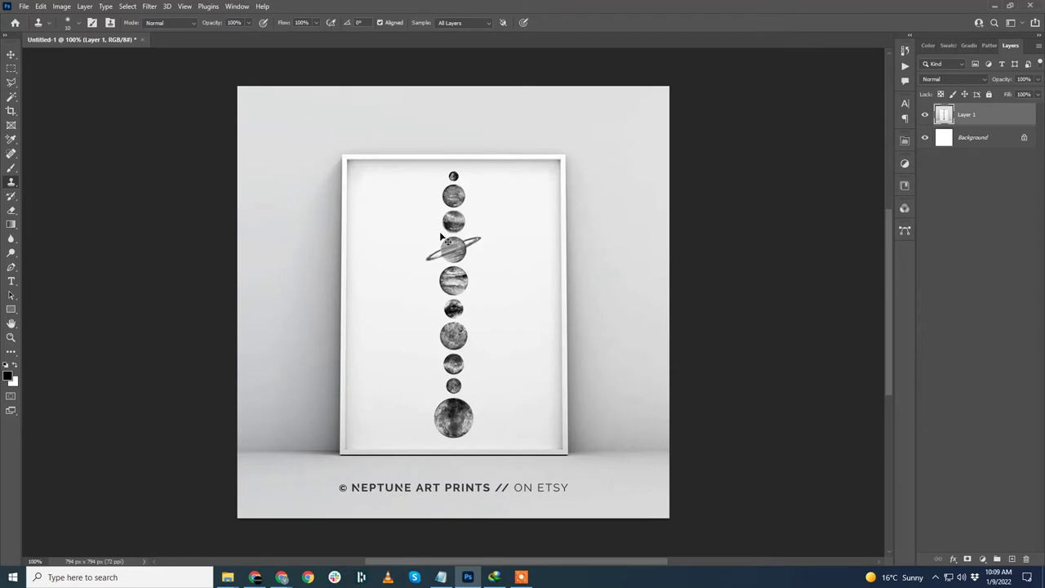
{"action": "key", "text": "ctrl+t"}
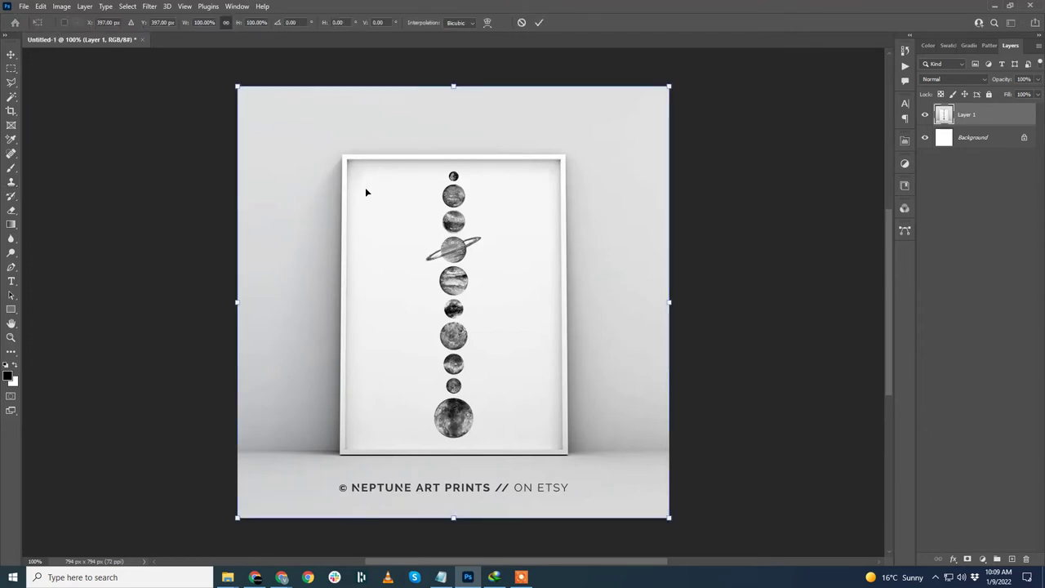
{"action": "key", "text": "Return"}
{"action": "key", "text": "s"}
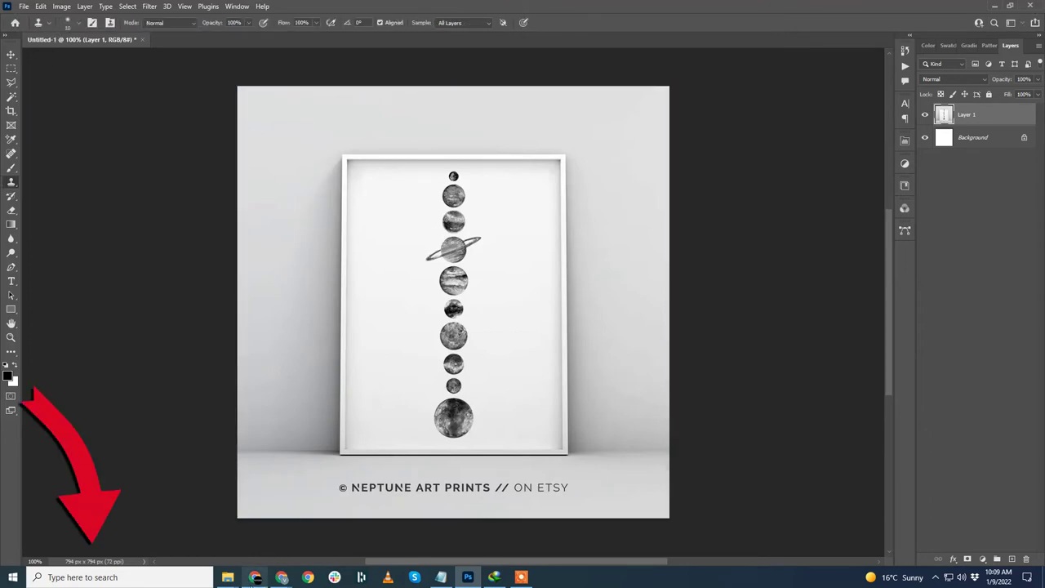
{"action": "left_click", "coordinate": [282, 577]}
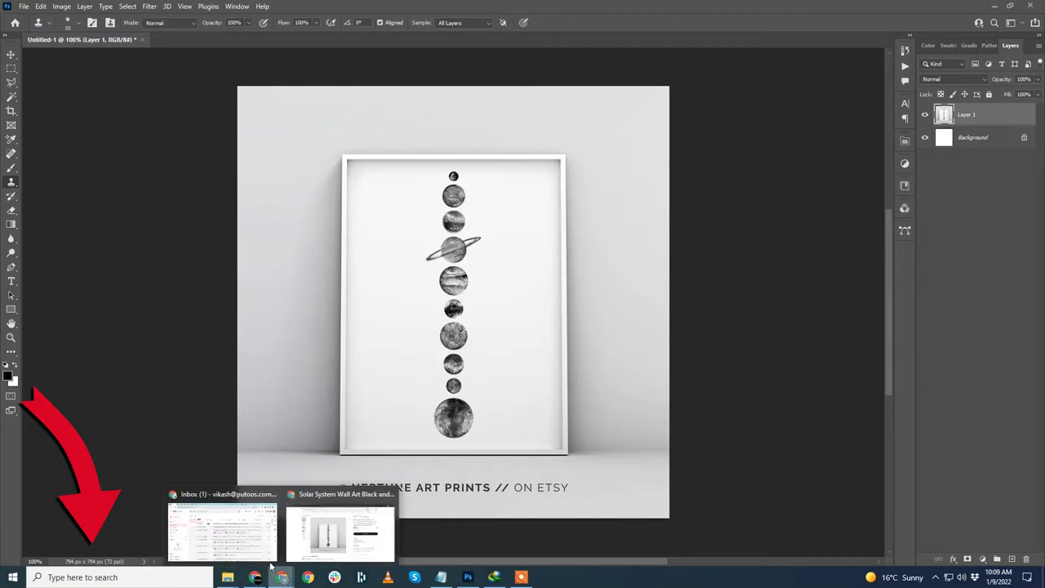
{"action": "left_click", "coordinate": [327, 549]}
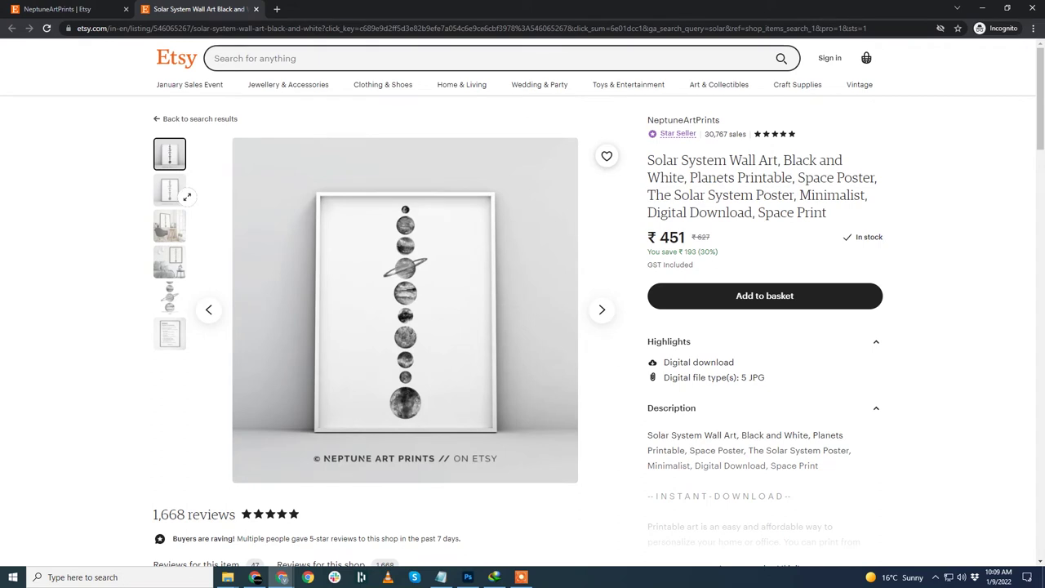
{"action": "left_click", "coordinate": [182, 196]}
{"action": "left_click", "coordinate": [169, 227]}
{"action": "left_click", "coordinate": [169, 262]}
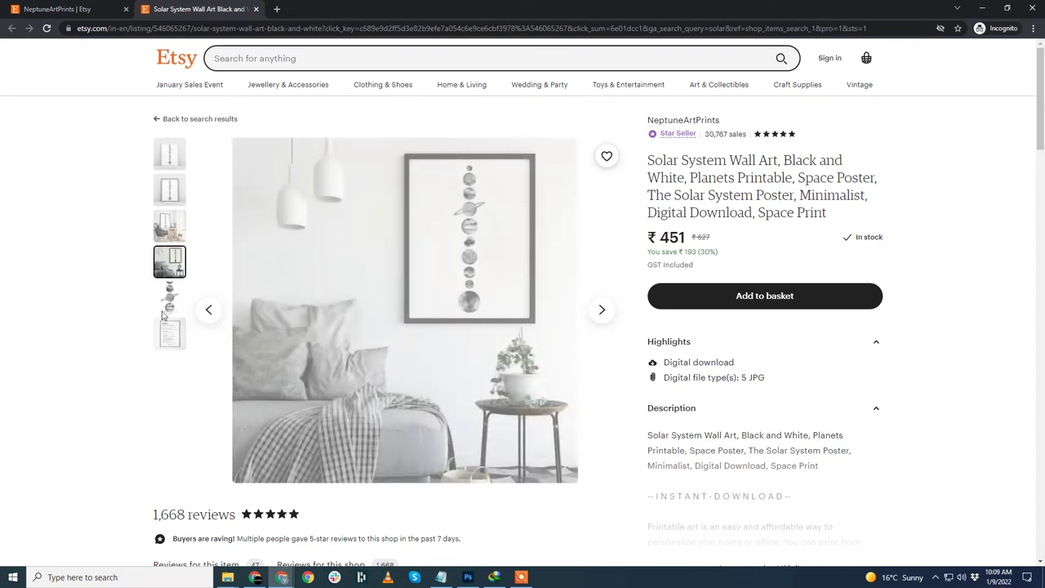
{"action": "left_click", "coordinate": [469, 578]}
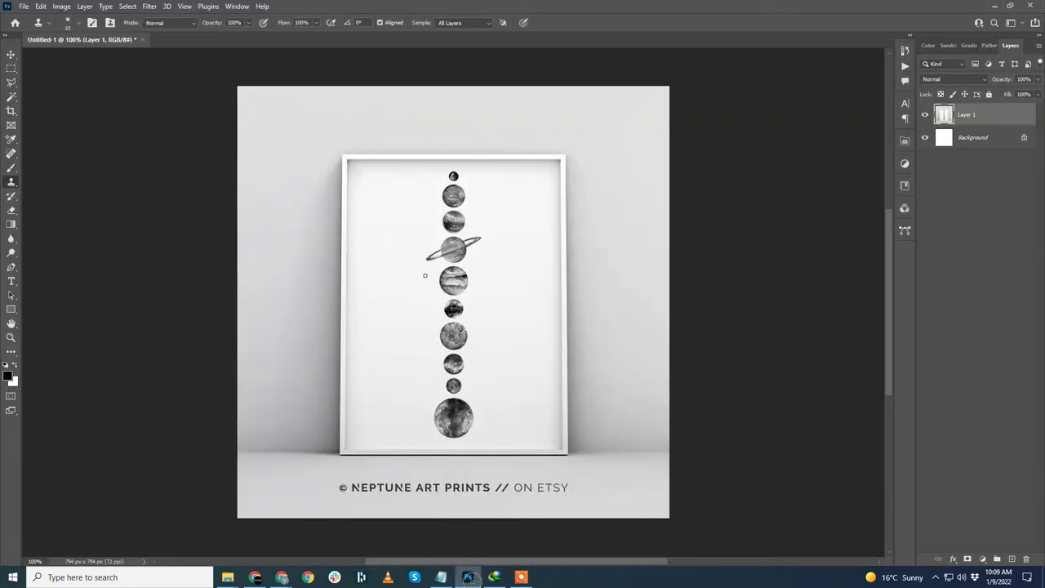
{"action": "left_click", "coordinate": [67, 564]}
{"action": "scroll", "coordinate": [425, 331], "scroll_direction": "up", "scroll_amount": 5}
{"action": "scroll", "coordinate": [425, 331], "scroll_direction": "down", "scroll_amount": 6}
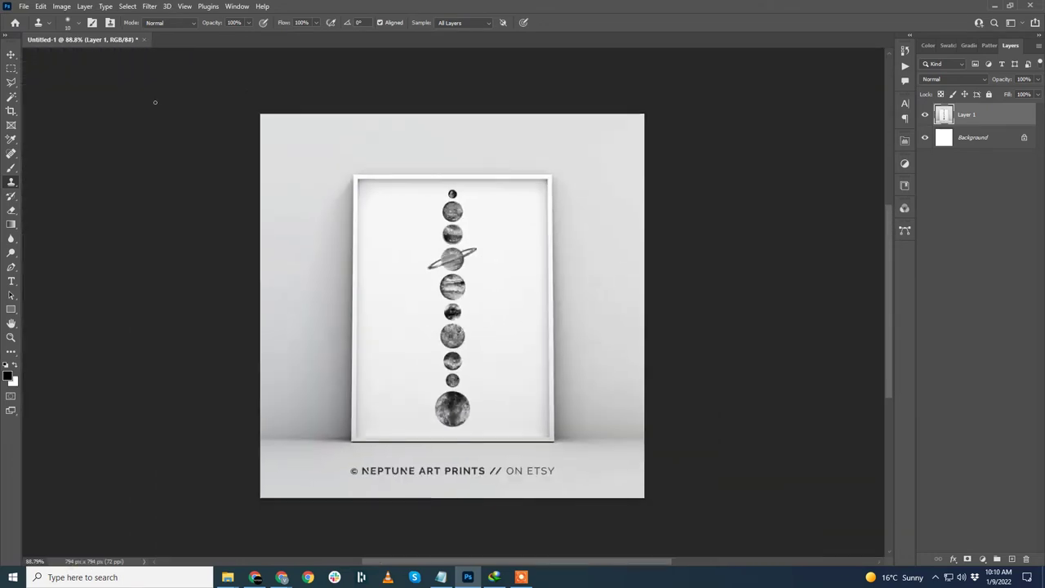
Enlarge the poster image to 200 percent (1588 × 1588 px) and zoom to check it.
{"action": "left_click", "coordinate": [61, 6]}
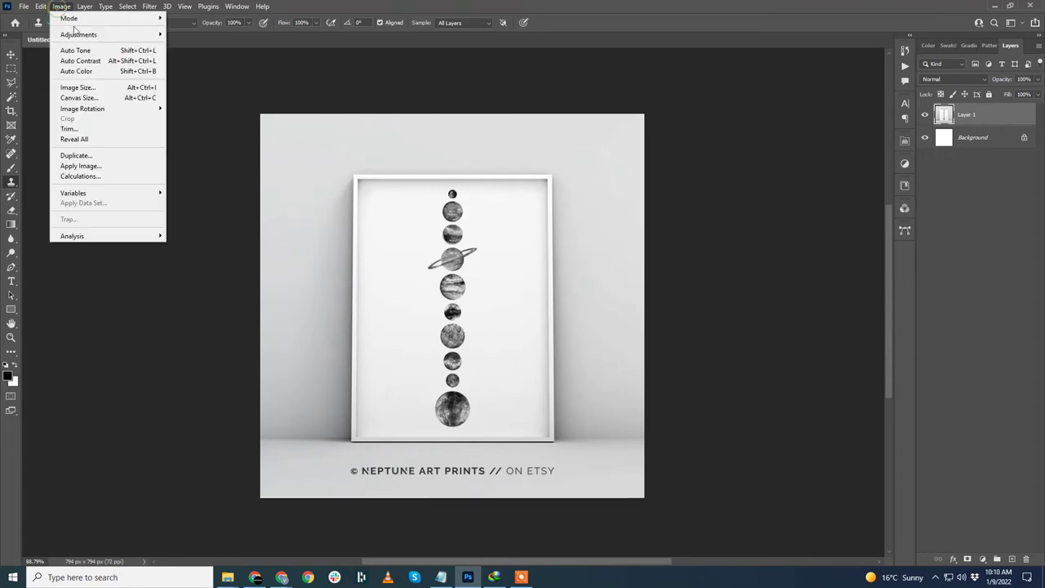
{"action": "left_click", "coordinate": [71, 87]}
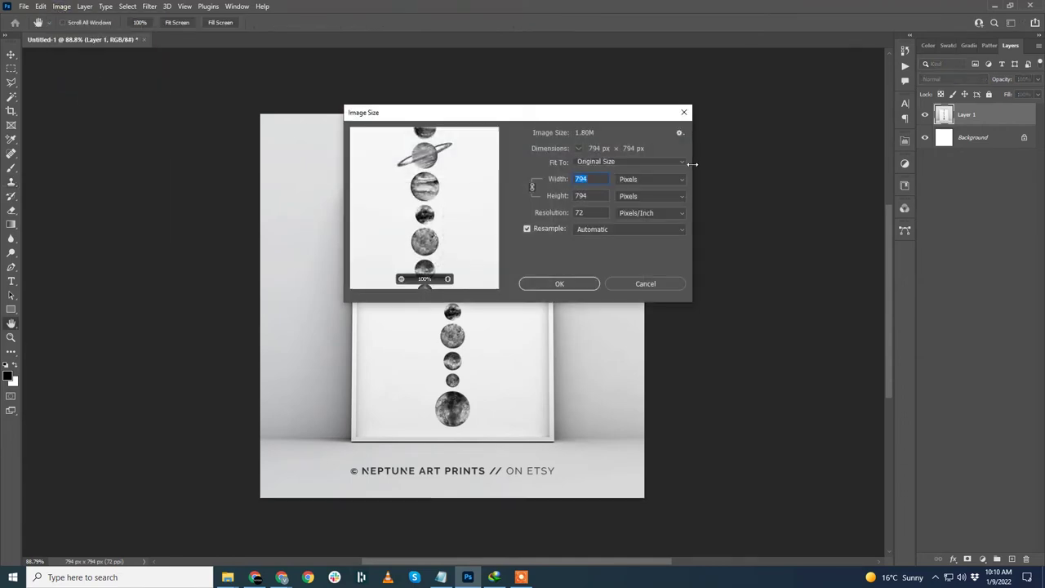
{"action": "left_click", "coordinate": [632, 181]}
{"action": "left_click", "coordinate": [637, 190]}
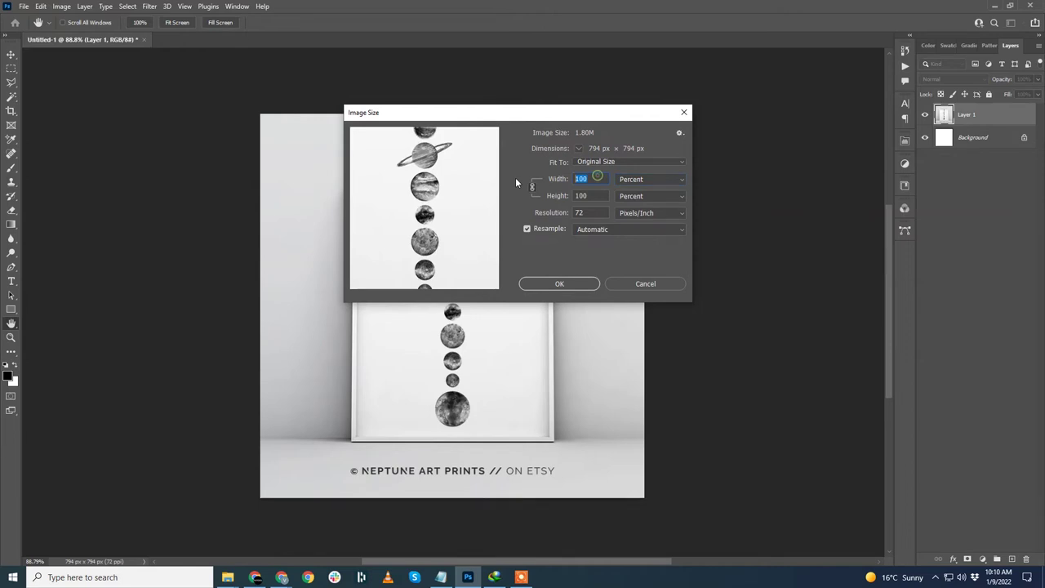
{"action": "type", "text": "200"}
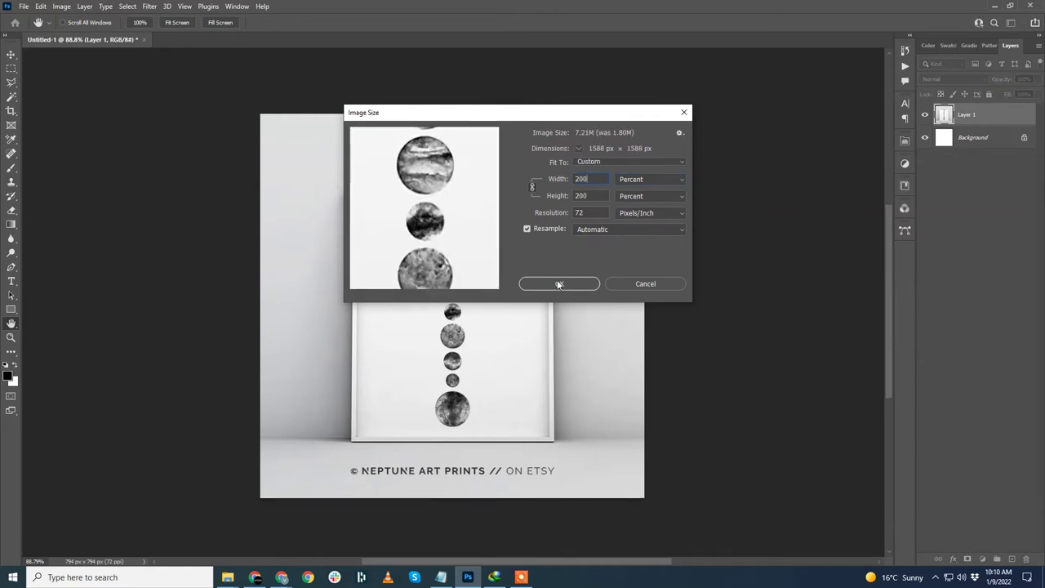
{"action": "left_click", "coordinate": [558, 284]}
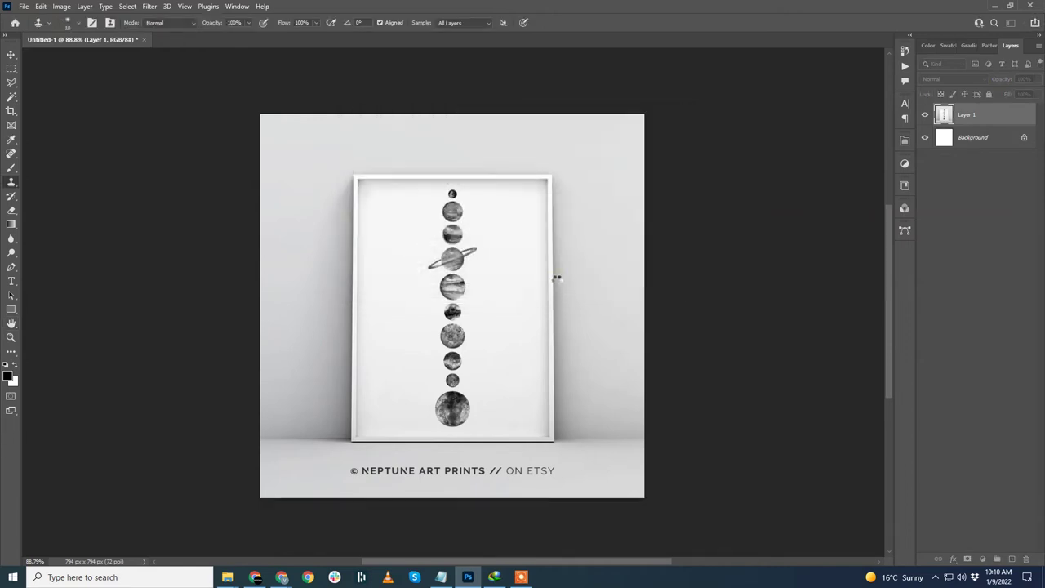
{"action": "scroll", "coordinate": [557, 280], "scroll_direction": "down", "scroll_amount": 5}
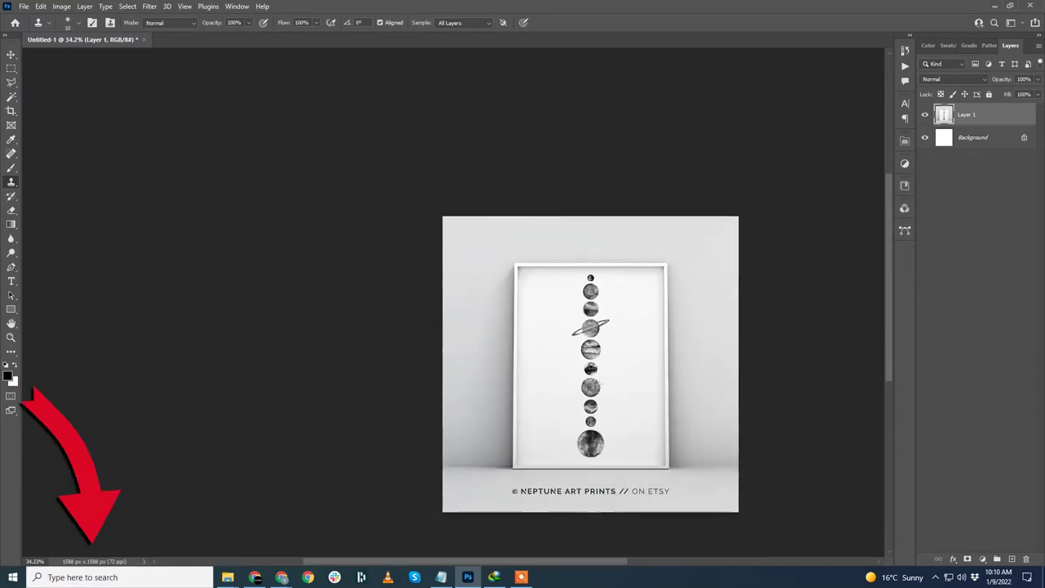
{"action": "scroll", "coordinate": [649, 343], "scroll_direction": "up", "scroll_amount": 2}
{"action": "scroll", "coordinate": [490, 278], "scroll_direction": "up", "scroll_amount": 1}
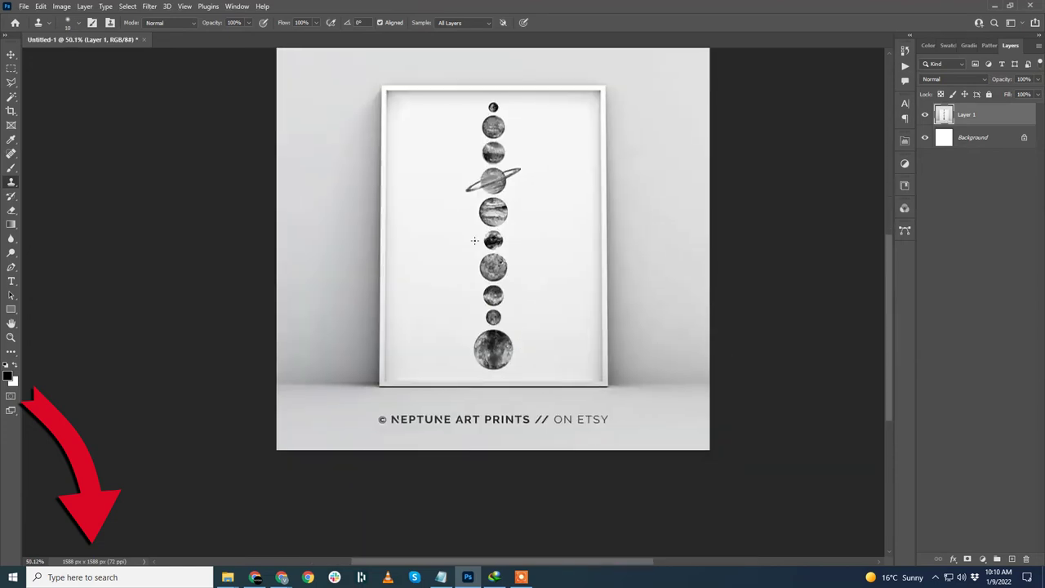
{"action": "scroll", "coordinate": [518, 301], "scroll_direction": "up", "scroll_amount": 1}
{"action": "scroll", "coordinate": [514, 210], "scroll_direction": "up", "scroll_amount": 1}
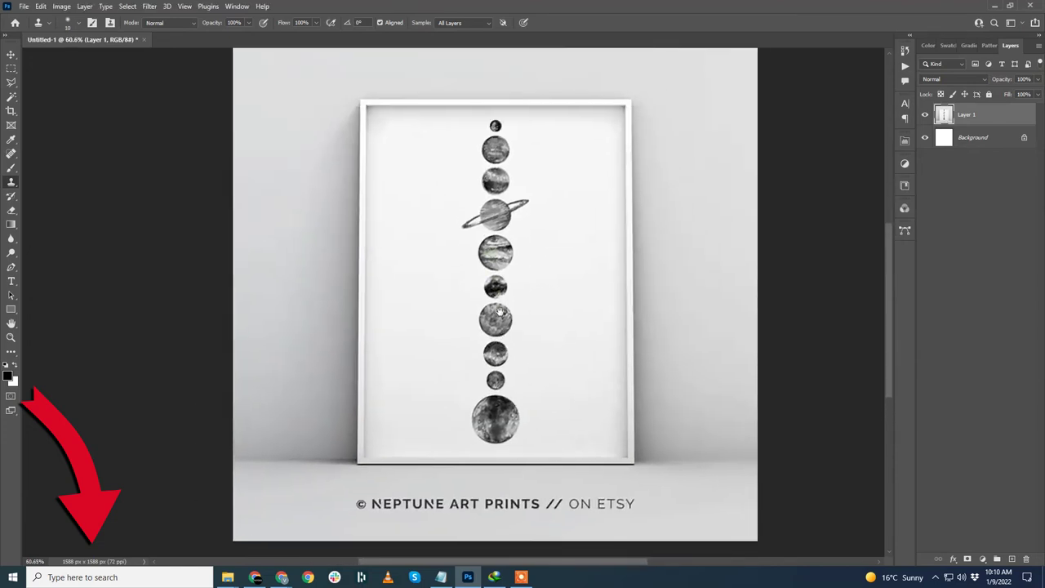
Open Lifestyle.psd from the Mockup Template folder in Photoshop.
{"action": "mouse_move", "coordinate": [227, 577]}
{"action": "left_click", "coordinate": [164, 523]}
{"action": "left_click_drag", "start_coordinate": [241, 140], "coordinate": [525, 27]}
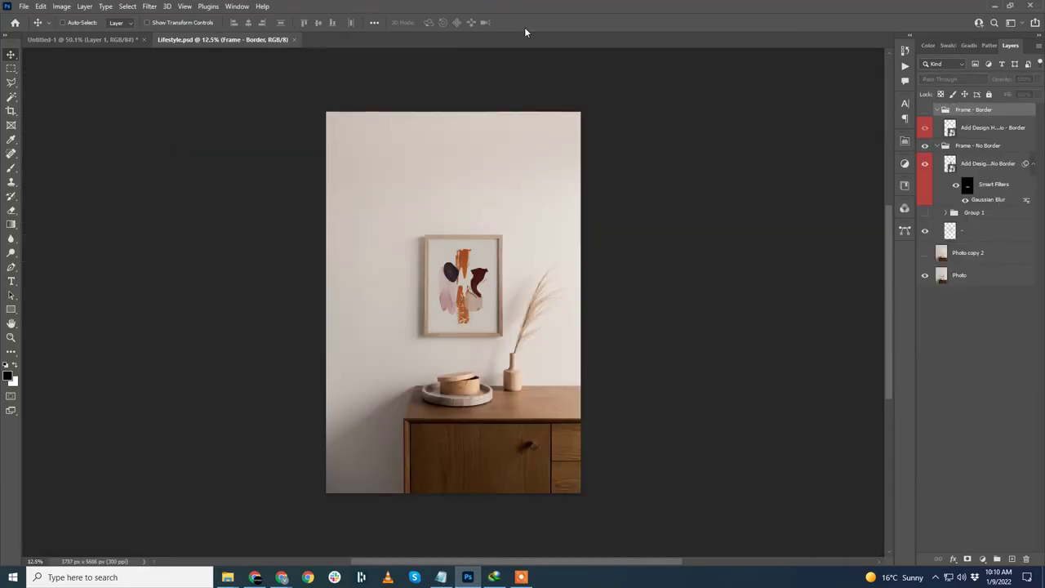
Set the Lifestyle.psd canvas size to 1588 × 1588 px.
{"action": "left_click", "coordinate": [62, 6]}
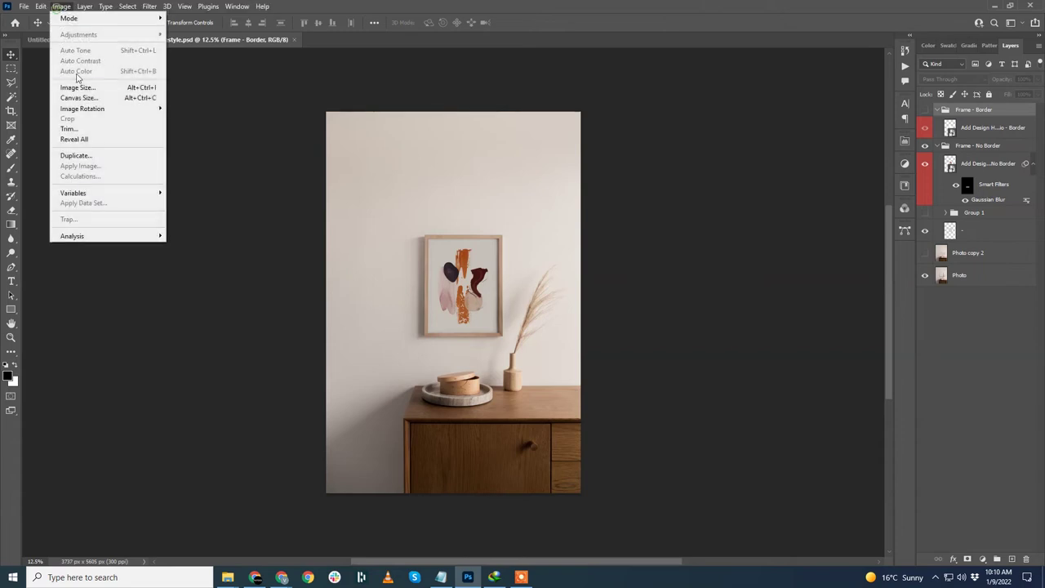
{"action": "left_click", "coordinate": [86, 99]}
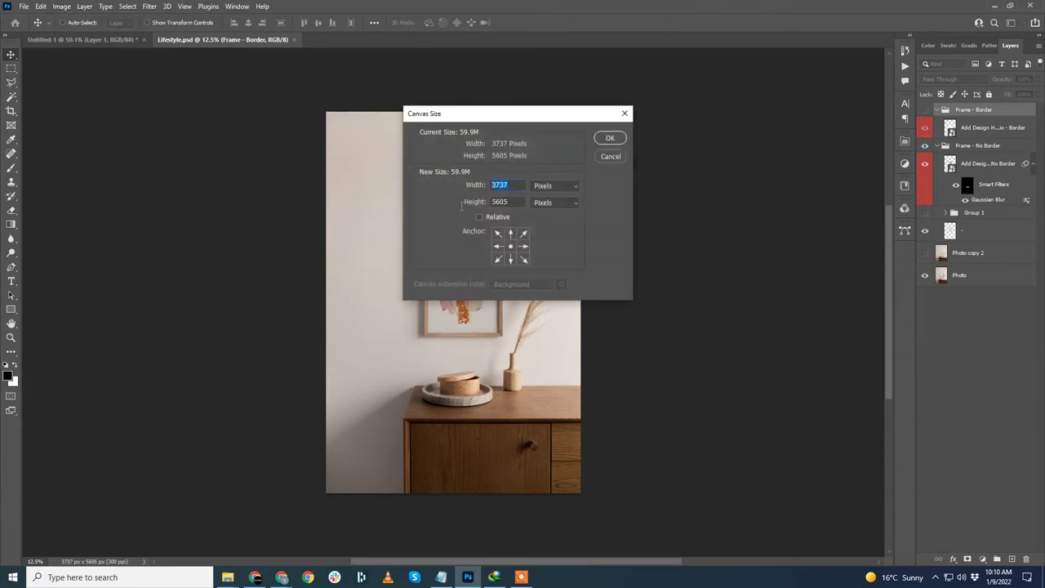
{"action": "type", "text": "1588"}
{"action": "left_click", "coordinate": [605, 137]}
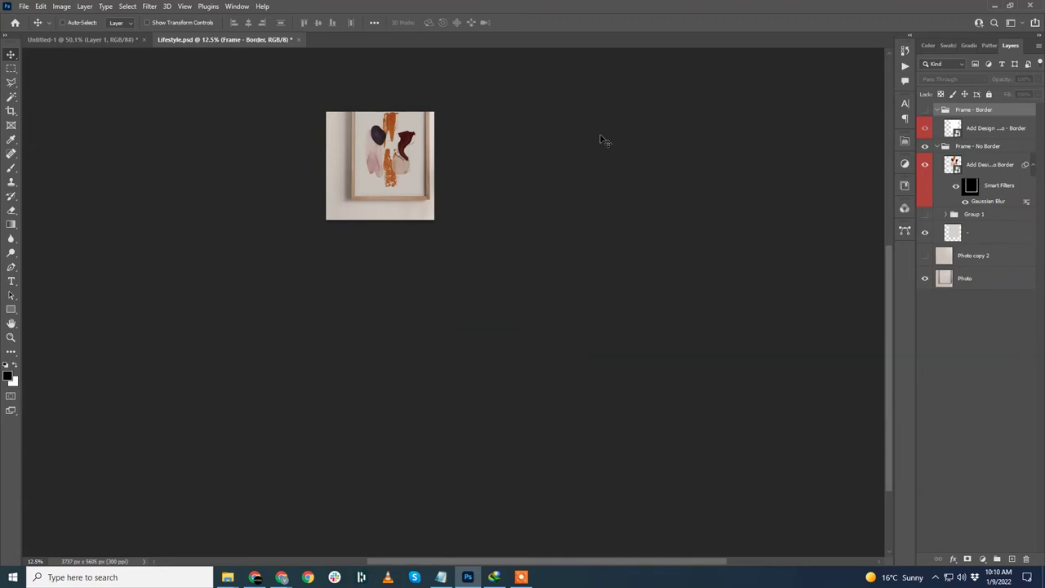
Free-transform all Lifestyle layers together, shrinking the scene vertically.
{"action": "left_click", "coordinate": [989, 277], "text": "shift"}
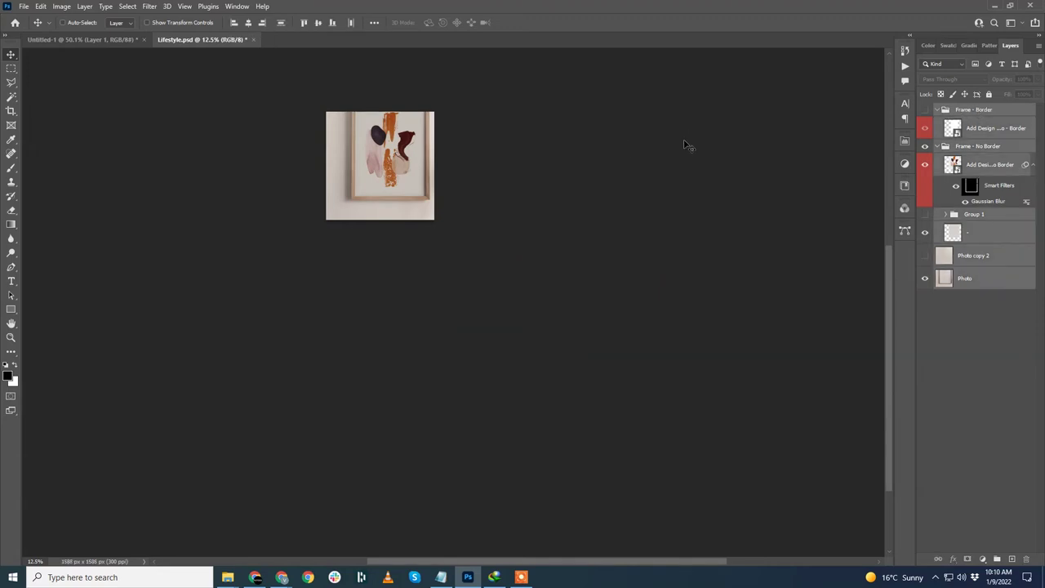
{"action": "key", "text": "ctrl+t"}
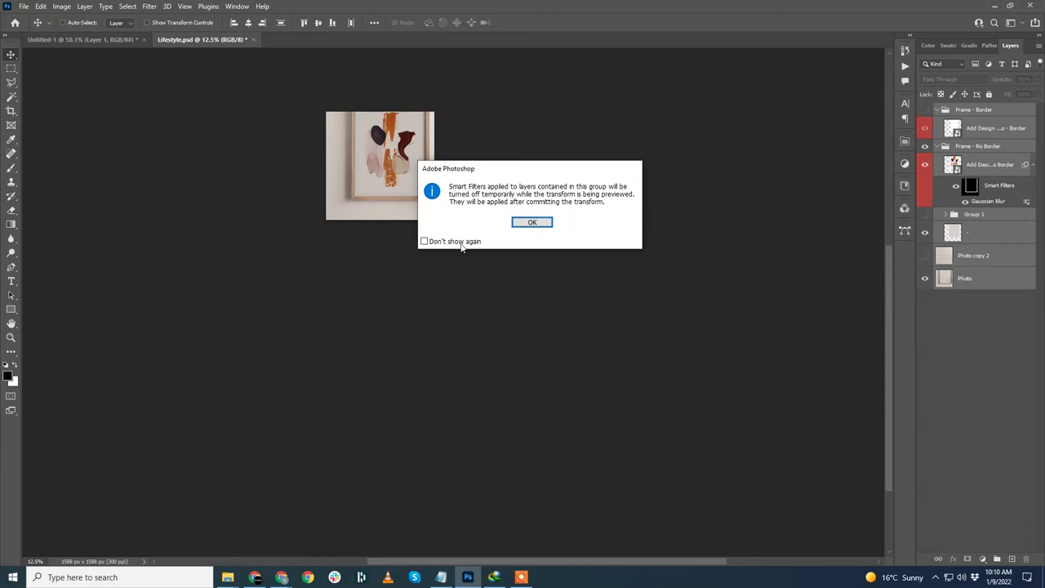
{"action": "left_click", "coordinate": [524, 221]}
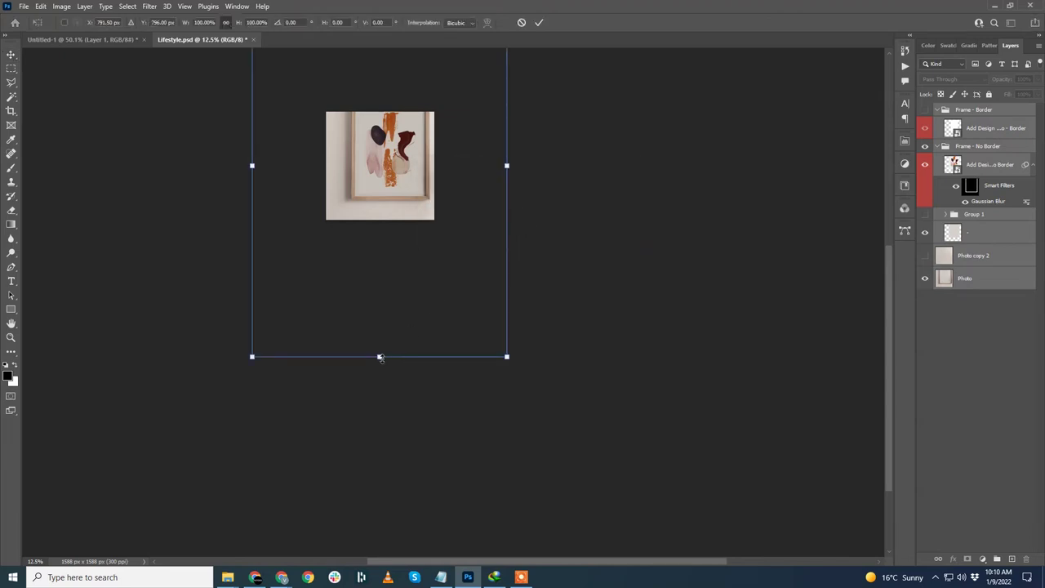
{"action": "left_click_drag", "start_coordinate": [379, 357], "coordinate": [380, 220]}
{"action": "left_click_drag", "start_coordinate": [402, 150], "coordinate": [413, 347]}
{"action": "left_click_drag", "start_coordinate": [388, 167], "coordinate": [391, 306]}
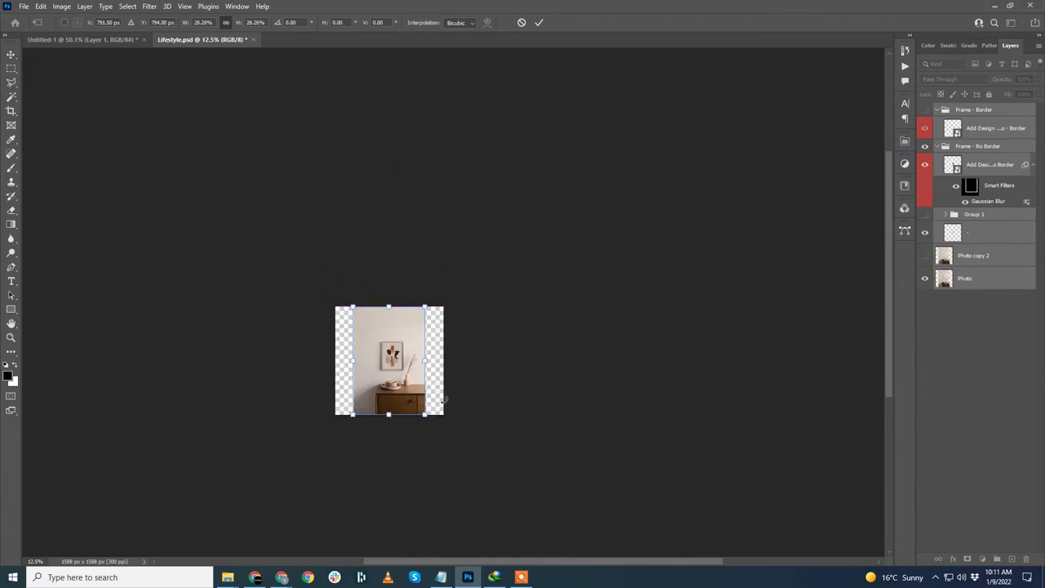
Stretch and reposition the scene to fill the square canvas, then open Oblique Lifestyle 1.psd.
{"action": "scroll", "coordinate": [424, 400], "scroll_direction": "up", "scroll_amount": 3}
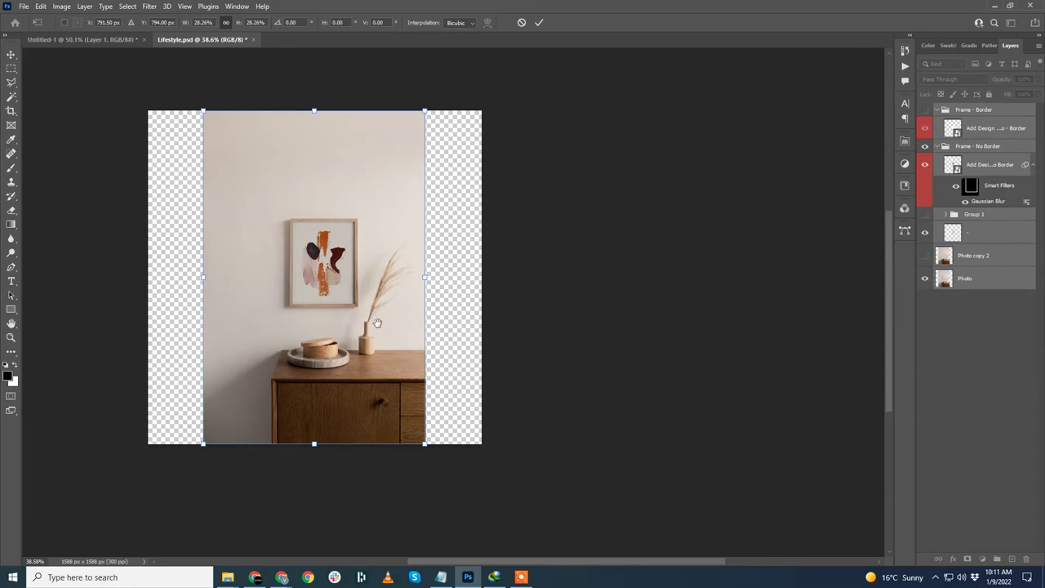
{"action": "left_click_drag", "start_coordinate": [378, 324], "coordinate": [434, 355]}
{"action": "left_click_drag", "start_coordinate": [370, 144], "coordinate": [333, 46]}
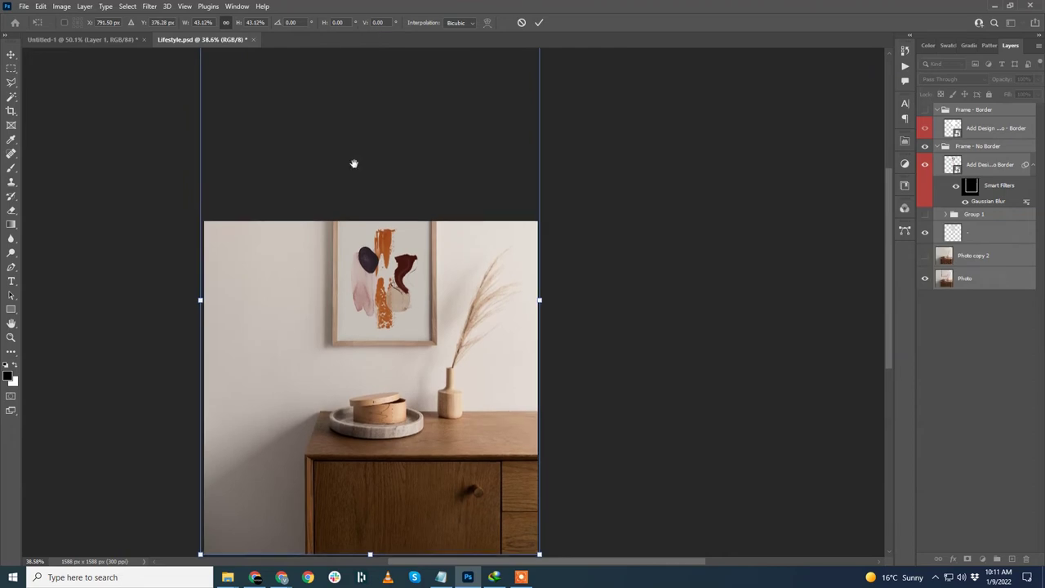
{"action": "left_click_drag", "start_coordinate": [418, 378], "coordinate": [424, 210]}
{"action": "left_click_drag", "start_coordinate": [422, 162], "coordinate": [423, 195]}
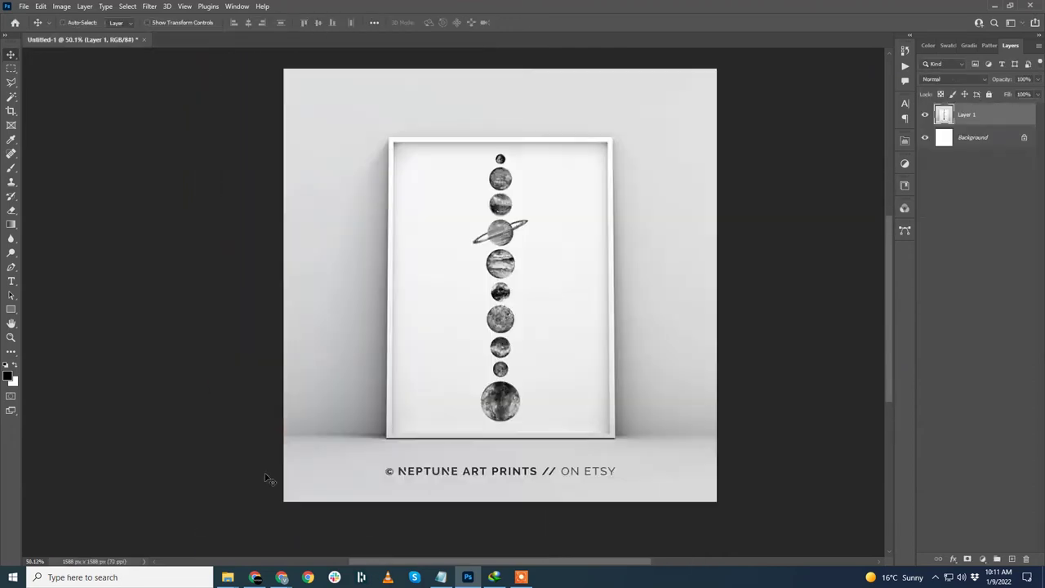
{"action": "left_click_drag", "start_coordinate": [268, 478], "coordinate": [473, 259]}
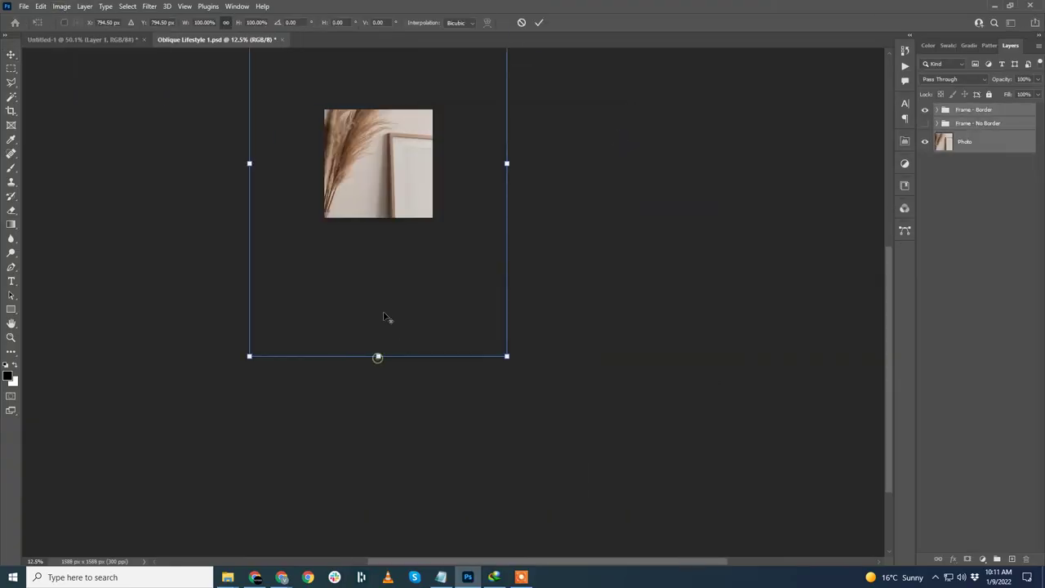
Fit Oblique Lifestyle 1 to its square canvas, then open Oblique Lifestyle 2.psd and commit its transform.
{"action": "left_click_drag", "start_coordinate": [378, 355], "coordinate": [397, 222]}
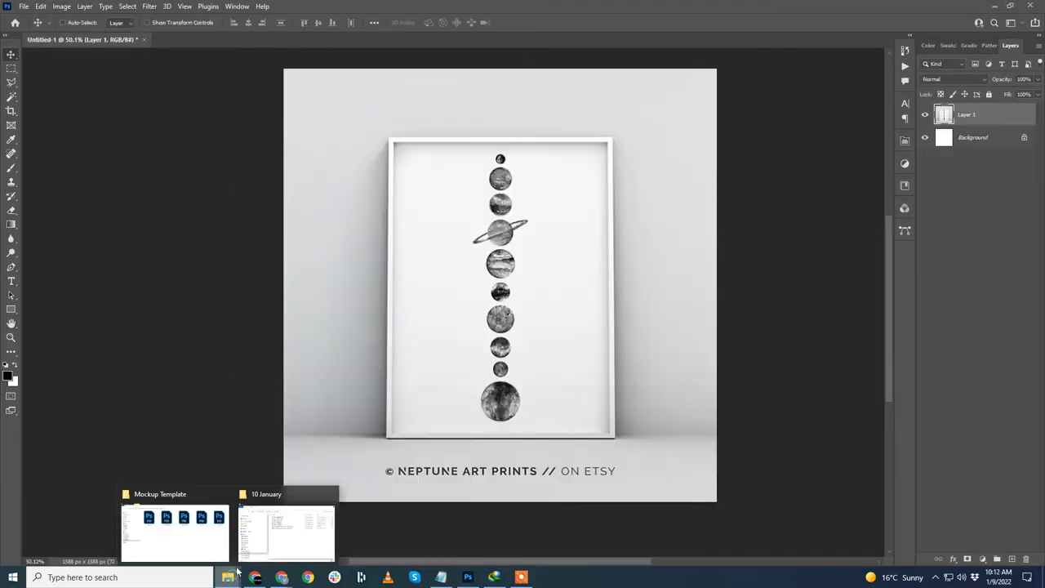
{"action": "left_click", "coordinate": [185, 517]}
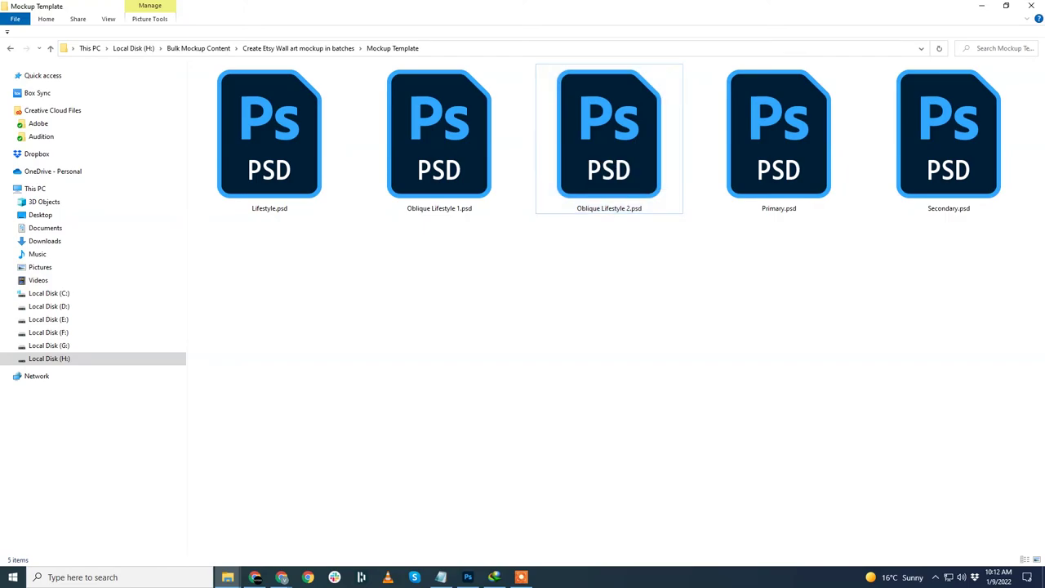
{"action": "left_click_drag", "start_coordinate": [609, 135], "coordinate": [466, 553]}
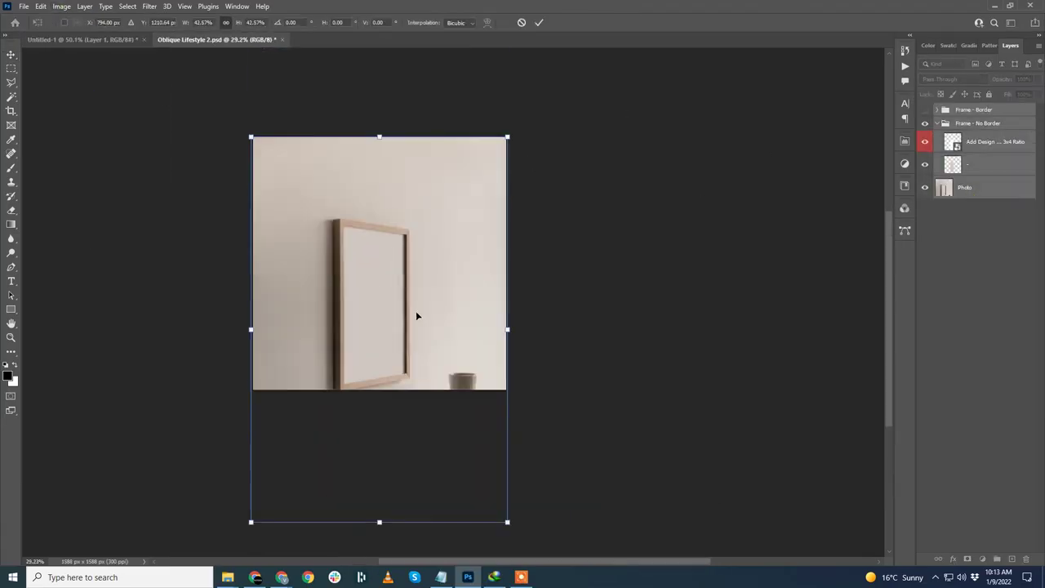
{"action": "key", "text": "Return"}
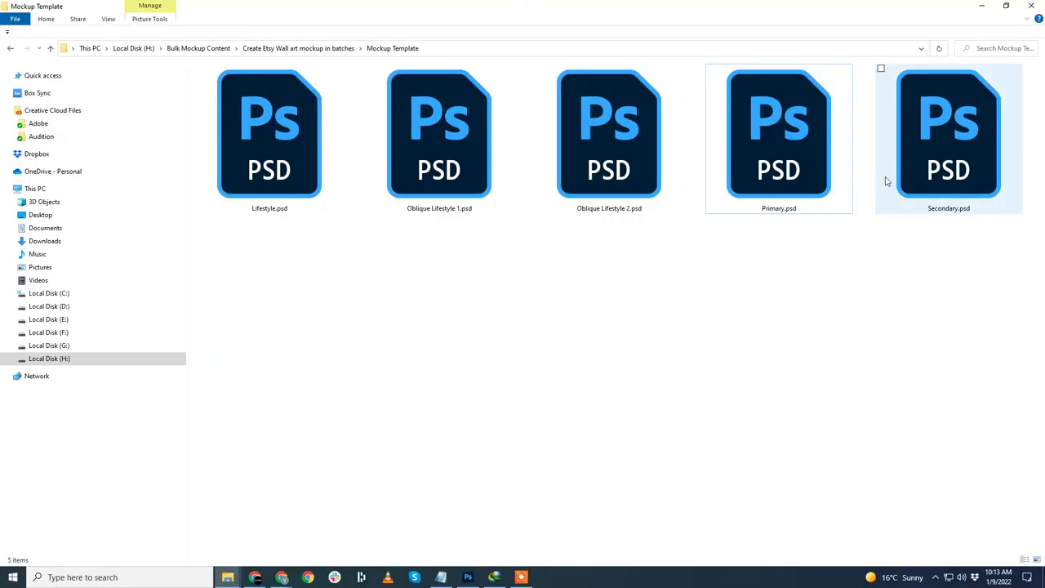
Drag Primary.psd from the Mockup Template folder into Photoshop.
{"action": "left_click", "coordinate": [752, 182]}
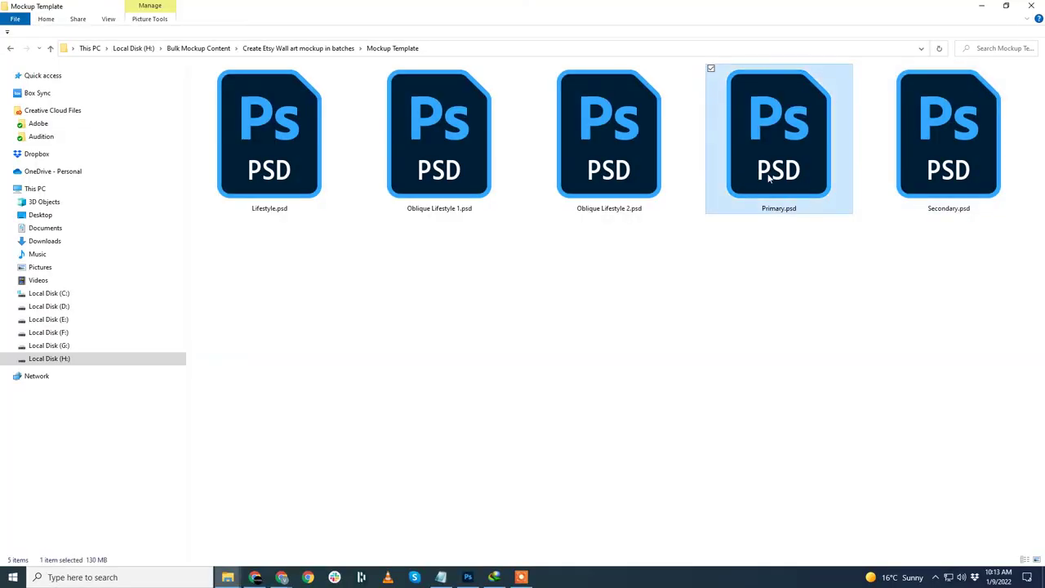
{"action": "left_click", "coordinate": [906, 153]}
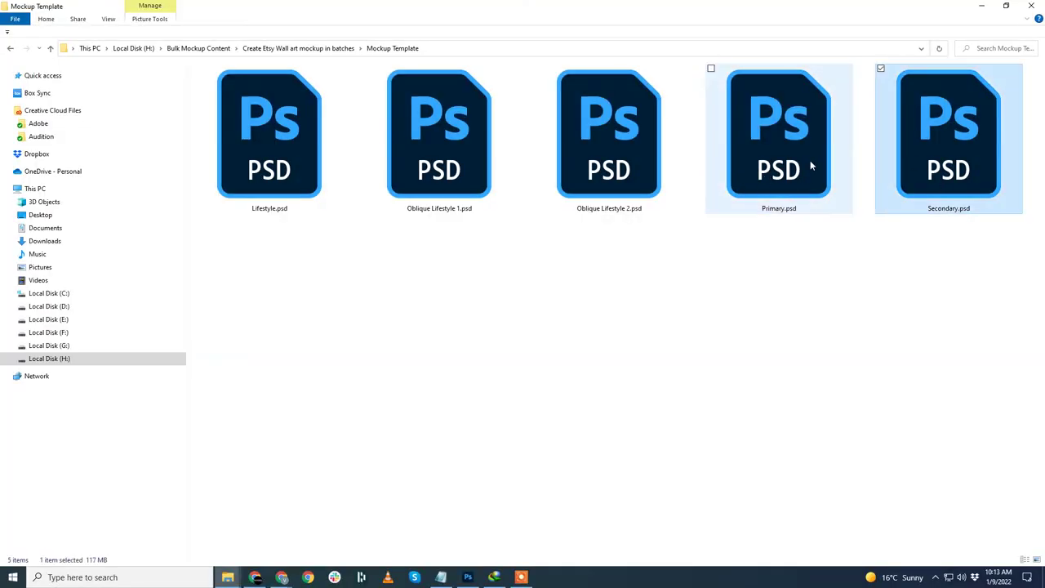
{"action": "left_click_drag", "start_coordinate": [810, 160], "coordinate": [563, 33]}
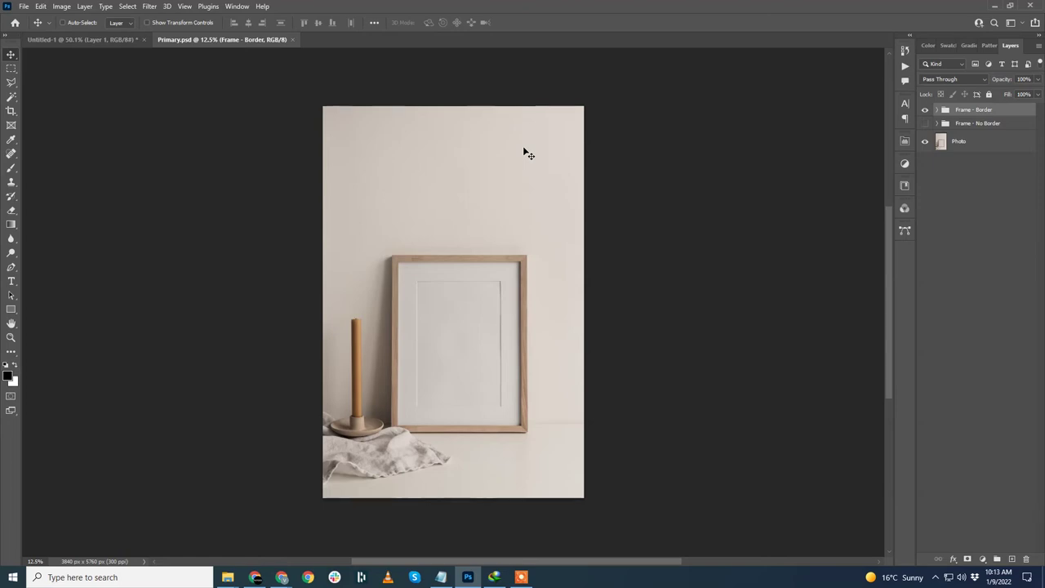
Set Primary.psd's canvas size to 1588 × 1588 px.
{"action": "left_click", "coordinate": [61, 6]}
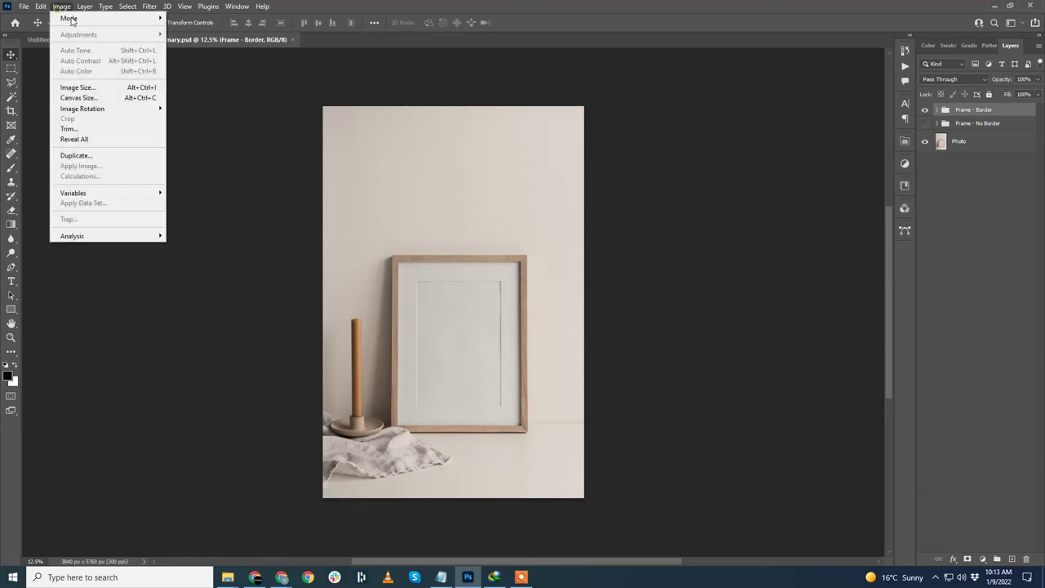
{"action": "left_click", "coordinate": [99, 99]}
{"action": "type", "text": "1588"}
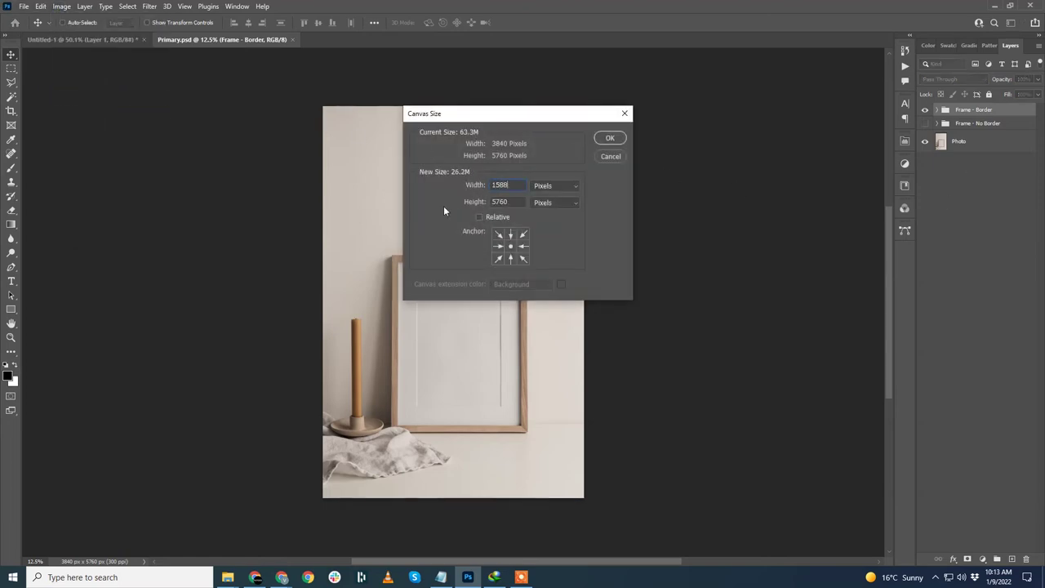
{"action": "key", "text": "Tab"}
{"action": "type", "text": "1588"}
{"action": "key", "text": "Return"}
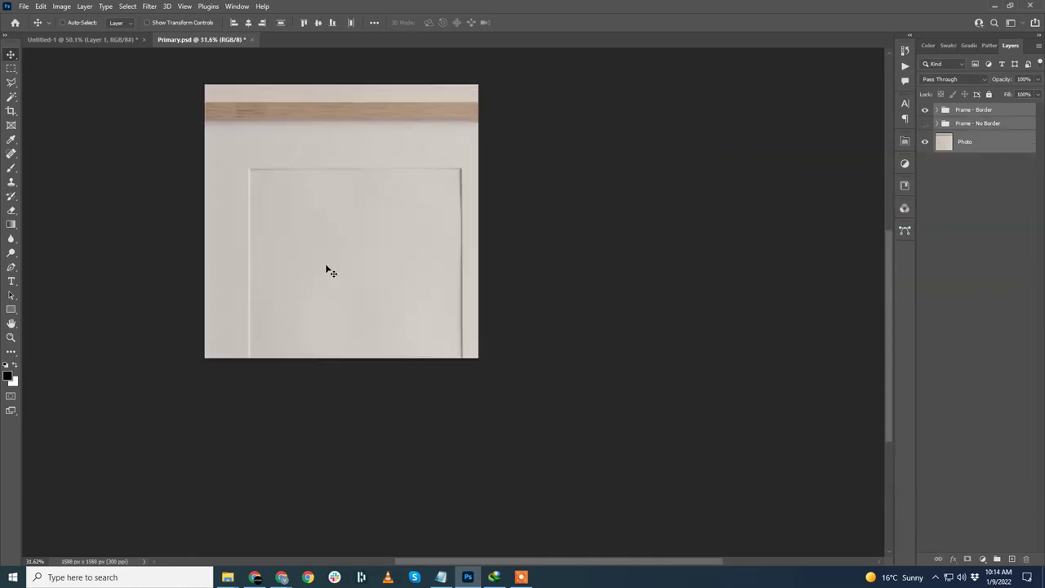
Duplicate Layer 1 from Untitled-1 into Primary.psd.
{"action": "left_click", "coordinate": [102, 40]}
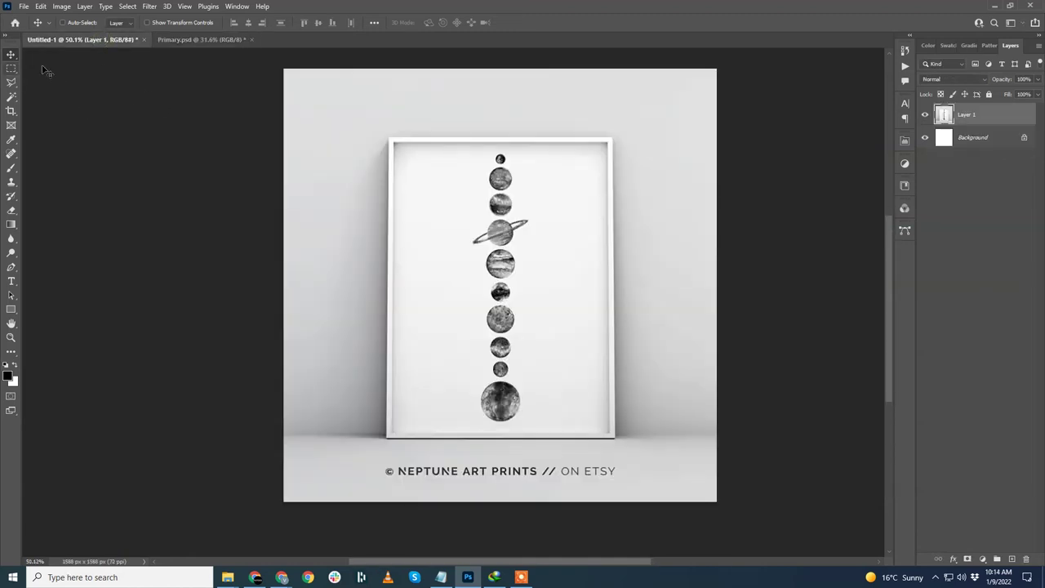
{"action": "right_click", "coordinate": [963, 115]}
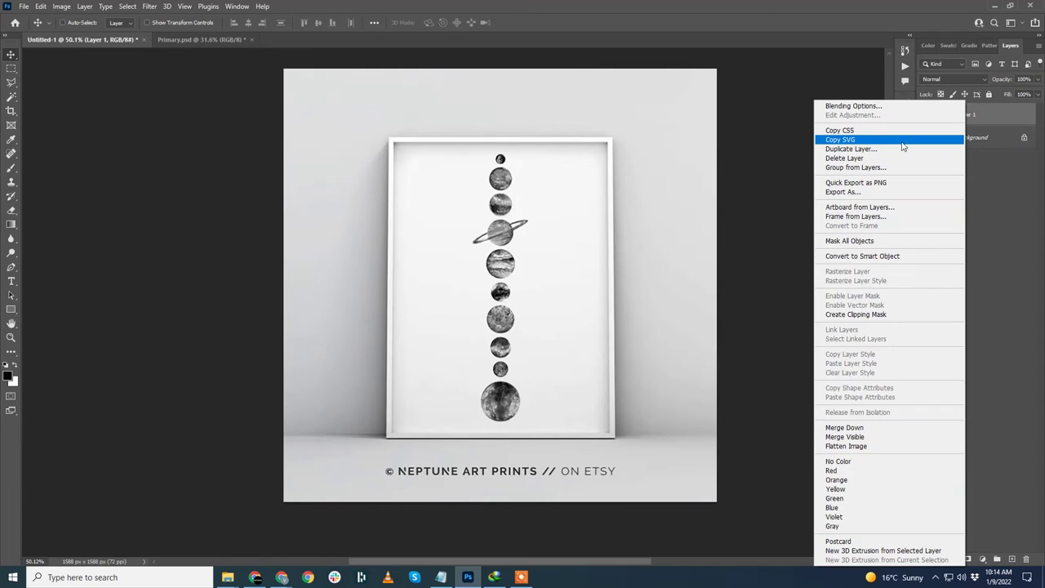
{"action": "left_click", "coordinate": [849, 147]}
{"action": "left_click", "coordinate": [490, 201]}
{"action": "left_click", "coordinate": [490, 215]}
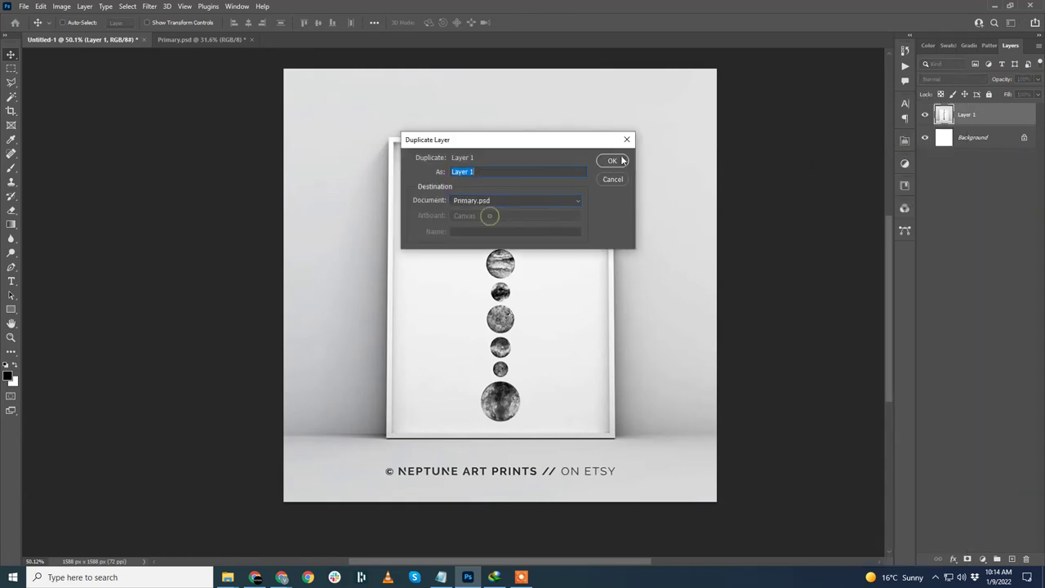
{"action": "key", "text": "Return"}
{"action": "left_click", "coordinate": [230, 41]}
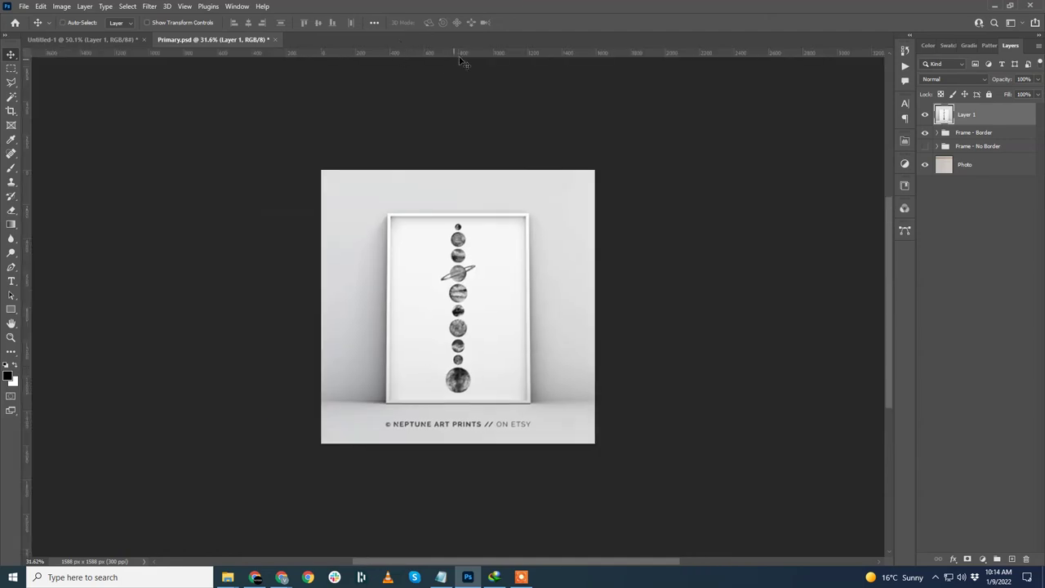
Place guides at the planets frame's top and bottom, hide Layer 1, and select Frame - Border.
{"action": "left_click_drag", "start_coordinate": [454, 52], "coordinate": [521, 212]}
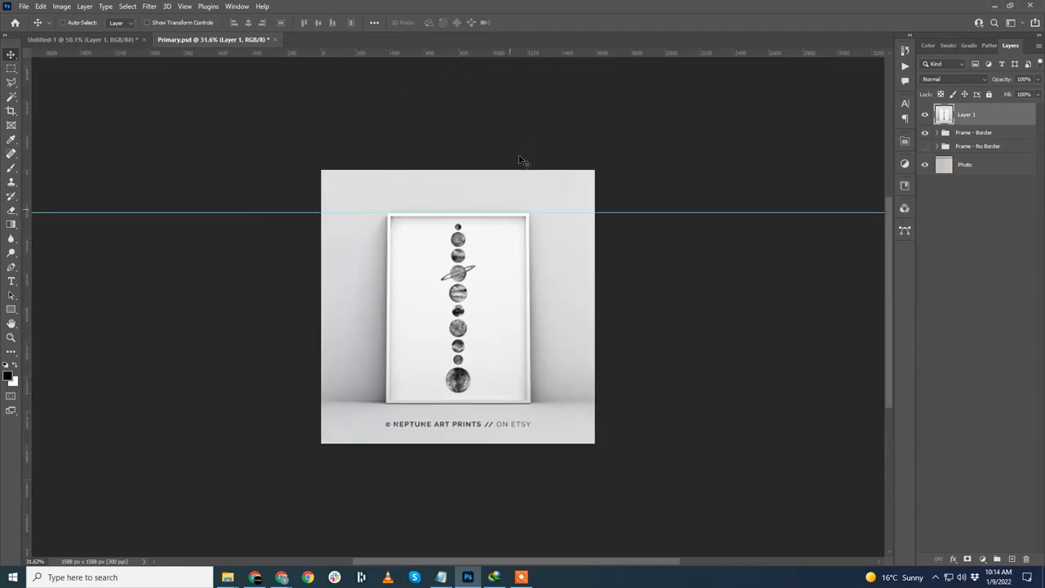
{"action": "left_click_drag", "start_coordinate": [535, 54], "coordinate": [571, 402]}
{"action": "left_click", "coordinate": [925, 114]}
{"action": "left_click", "coordinate": [973, 133]}
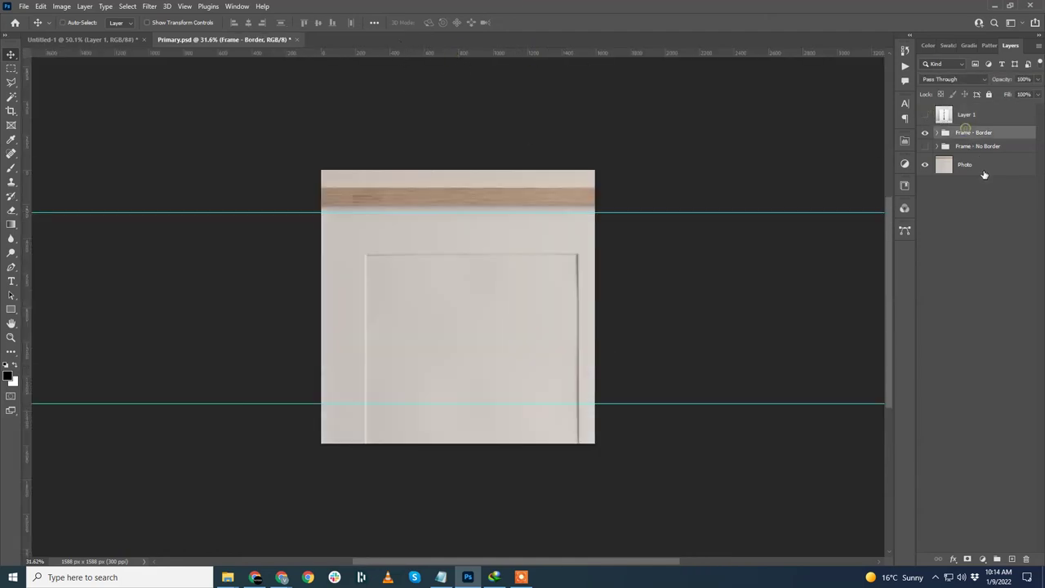
Free-transform the Frame - Border group, shrinking it and then enlarging it downward.
{"action": "key", "text": "ctrl+t"}
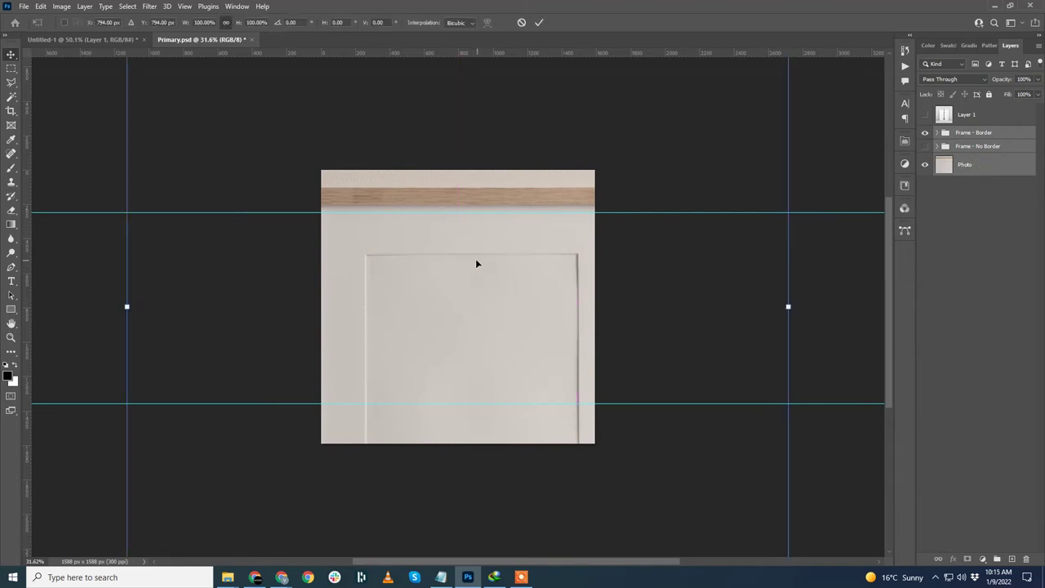
{"action": "key", "text": "ctrl+0"}
{"action": "left_click_drag", "start_coordinate": [468, 523], "coordinate": [467, 352]}
{"action": "key", "text": "ctrl+0"}
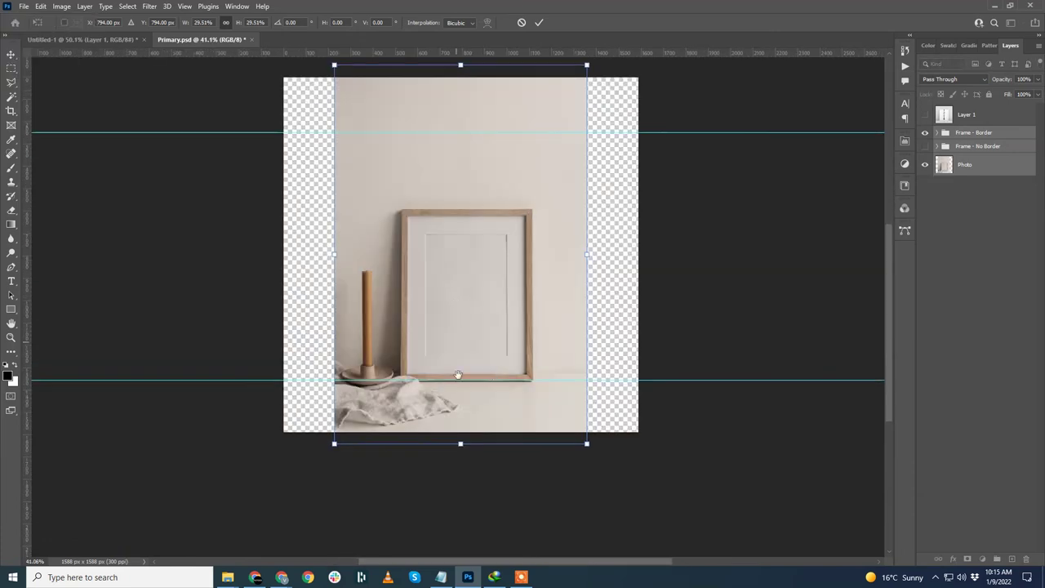
{"action": "scroll", "coordinate": [458, 375], "scroll_direction": "up", "scroll_amount": 3}
{"action": "left_click_drag", "start_coordinate": [458, 191], "coordinate": [460, 82]}
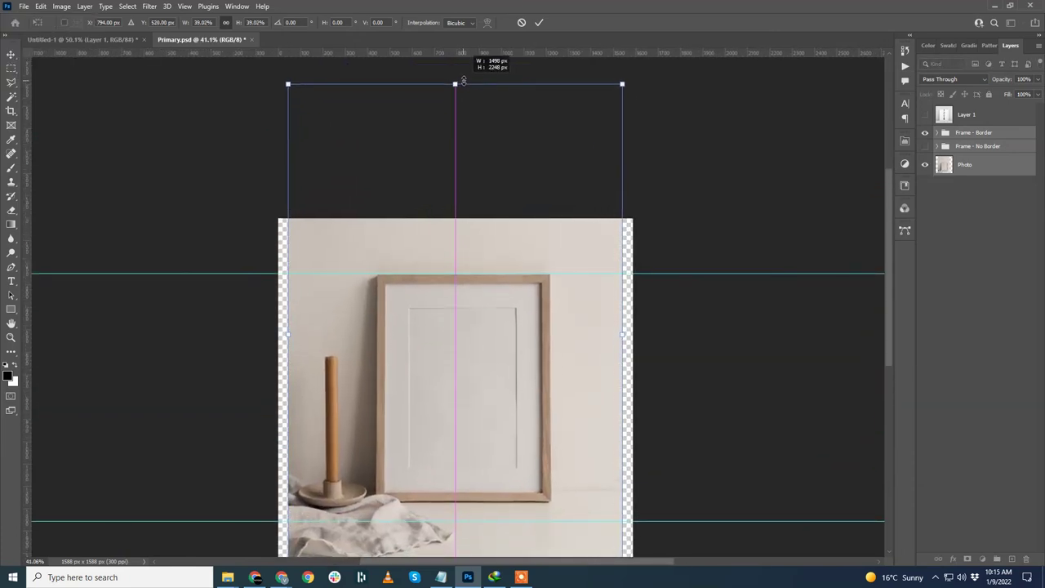
{"action": "scroll", "coordinate": [493, 250], "scroll_direction": "down", "scroll_amount": 3}
{"action": "left_click_drag", "start_coordinate": [458, 491], "coordinate": [460, 509]}
Match the frame to the guides, nudge it right, commit, and delete the planets layer.
{"action": "scroll", "coordinate": [467, 340], "scroll_direction": "up", "scroll_amount": 3}
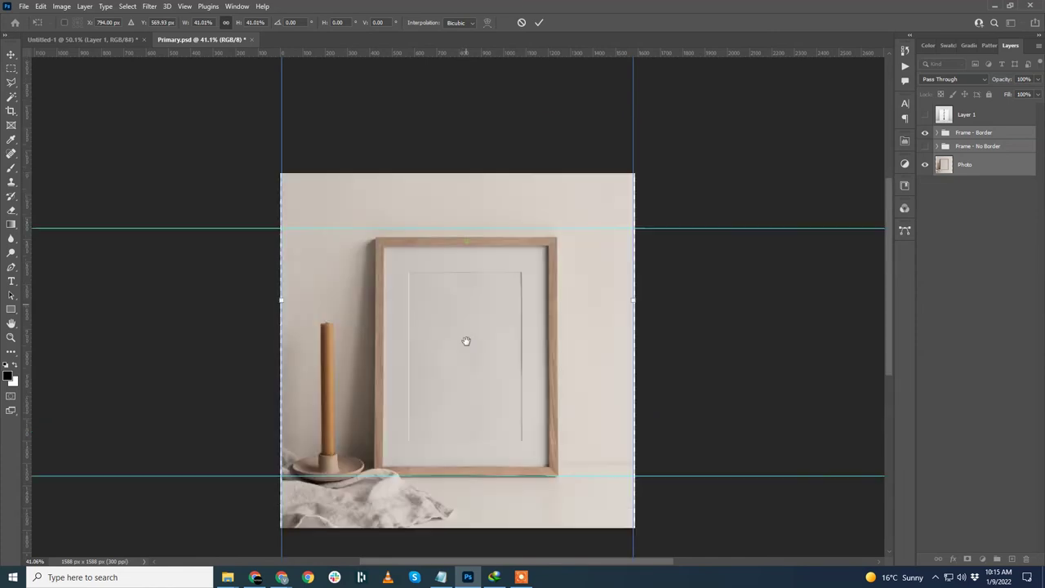
{"action": "left_click_drag", "start_coordinate": [458, 105], "coordinate": [457, 94]}
{"action": "scroll", "coordinate": [496, 250], "scroll_direction": "down", "scroll_amount": 3}
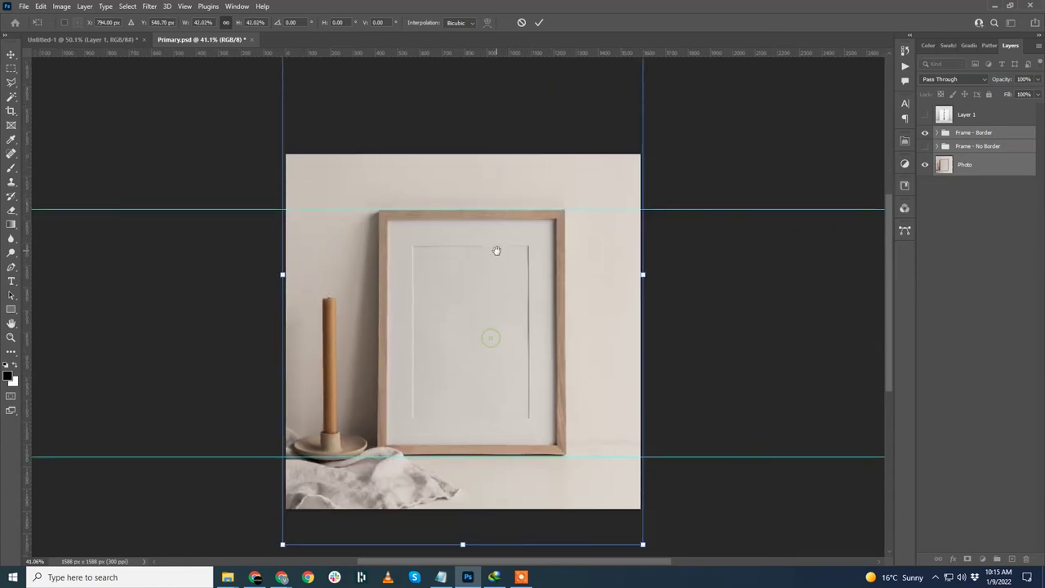
{"action": "key", "text": "Right"}
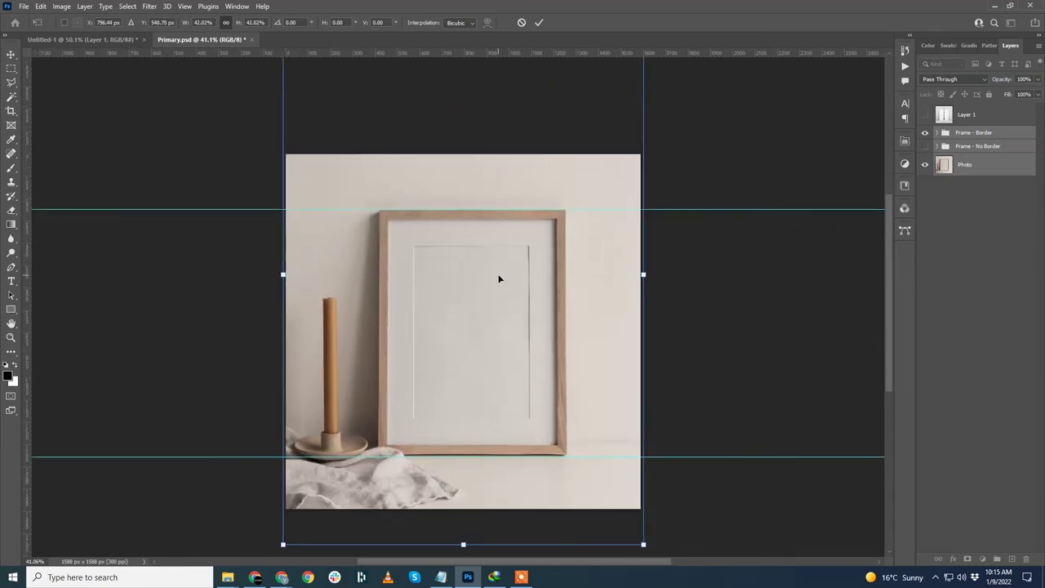
{"action": "key", "text": "Return"}
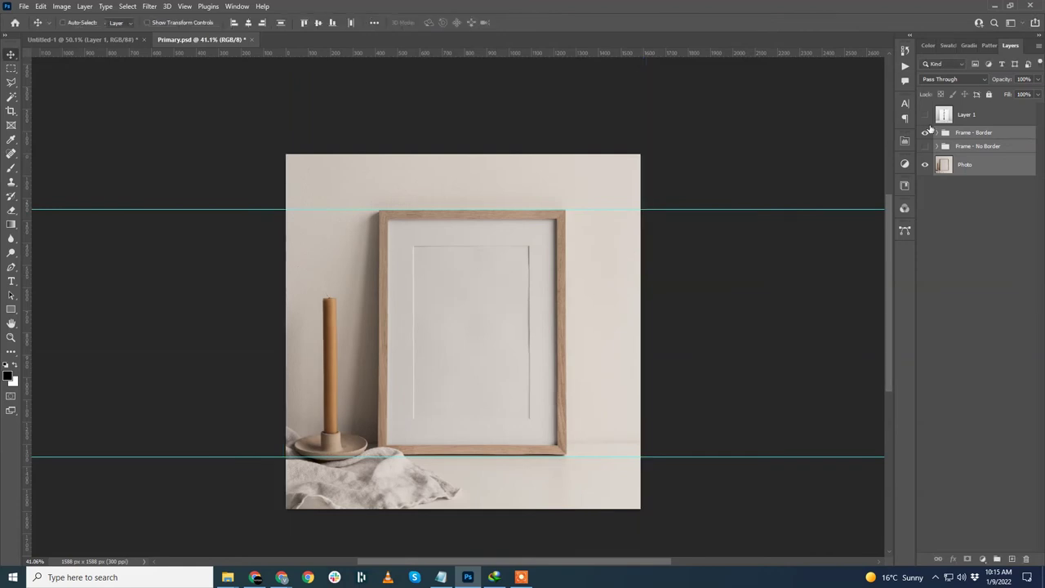
{"action": "left_click", "coordinate": [925, 114]}
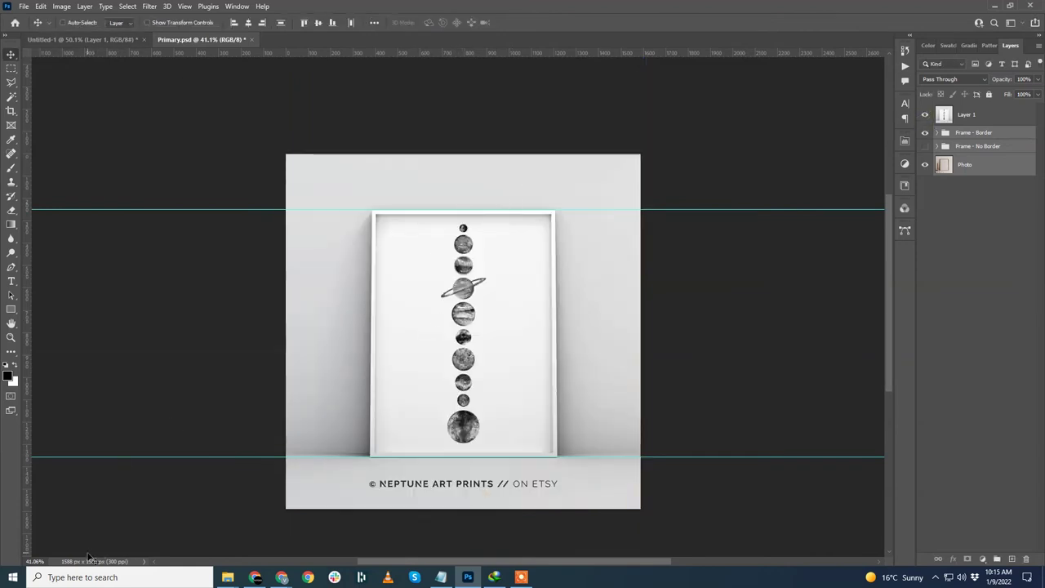
{"action": "key", "text": "Delete"}
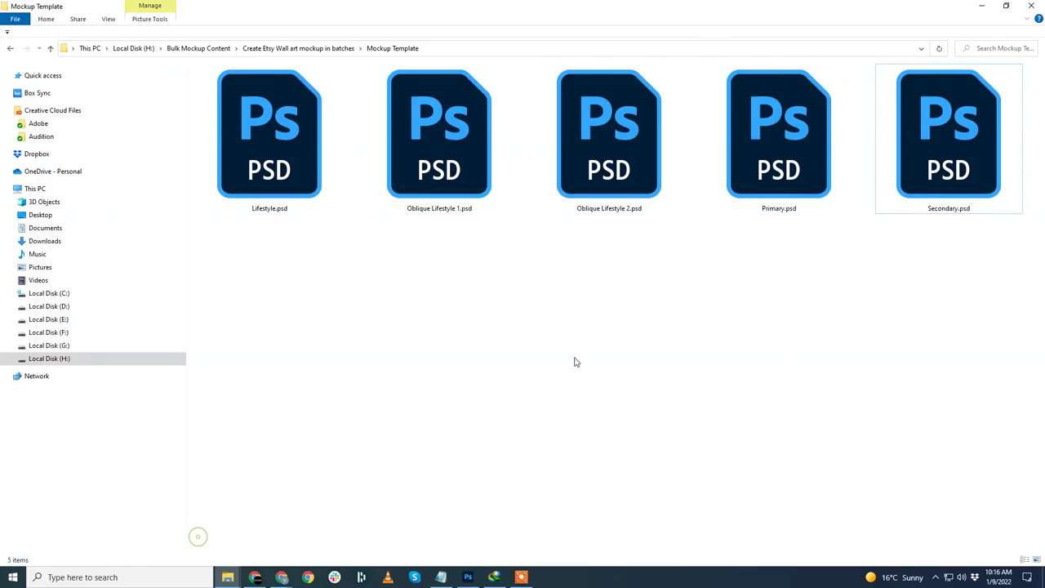
Select all five mockup PSDs in the Mockup Template folder and drag them into Photoshop.
{"action": "left_click", "coordinate": [238, 167]}
{"action": "left_click", "coordinate": [994, 162], "text": "shift"}
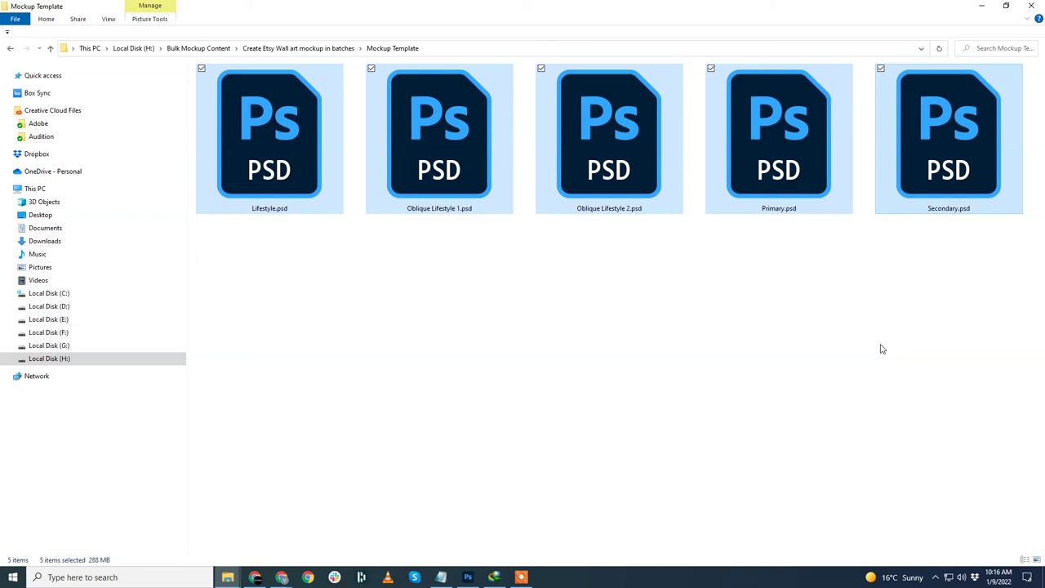
{"action": "left_click_drag", "start_coordinate": [779, 139], "coordinate": [507, 276]}
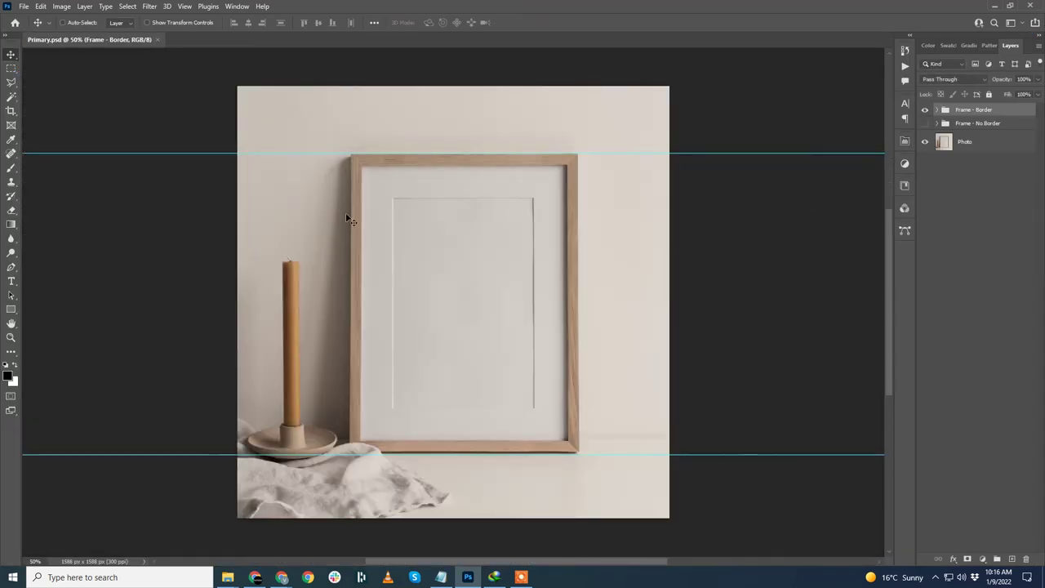
Swap Frame - Border for Frame - No Border, then enable and open its Add Design Here - 3x4 Ratio layer.
{"action": "left_click", "coordinate": [923, 111]}
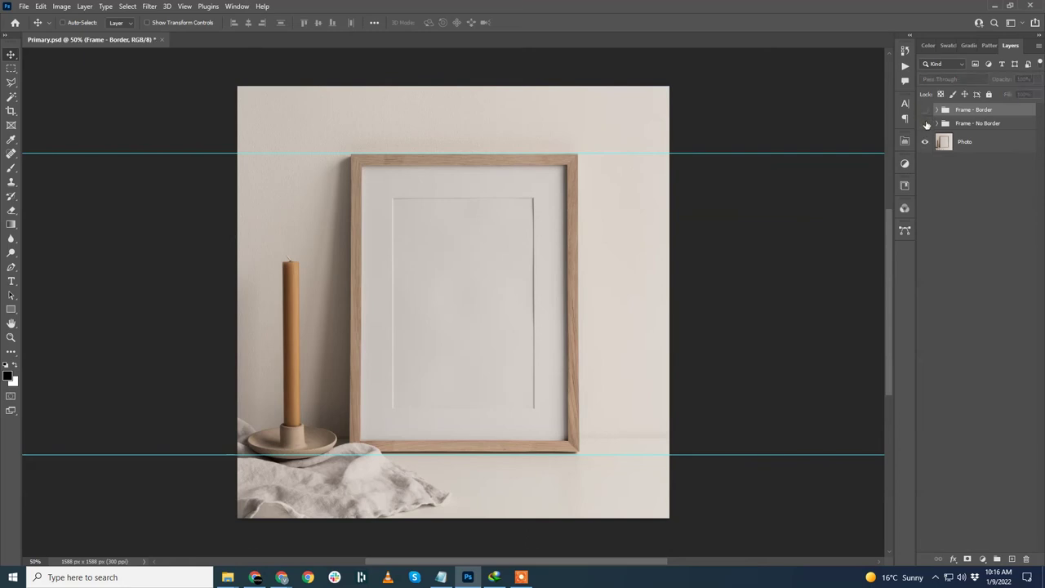
{"action": "left_click", "coordinate": [926, 124]}
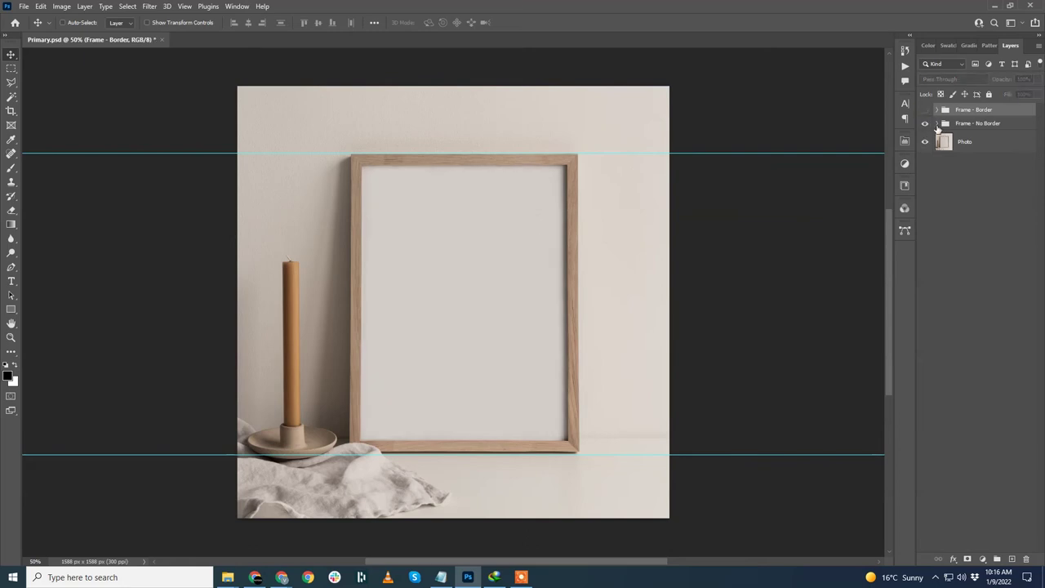
{"action": "left_click", "coordinate": [936, 124]}
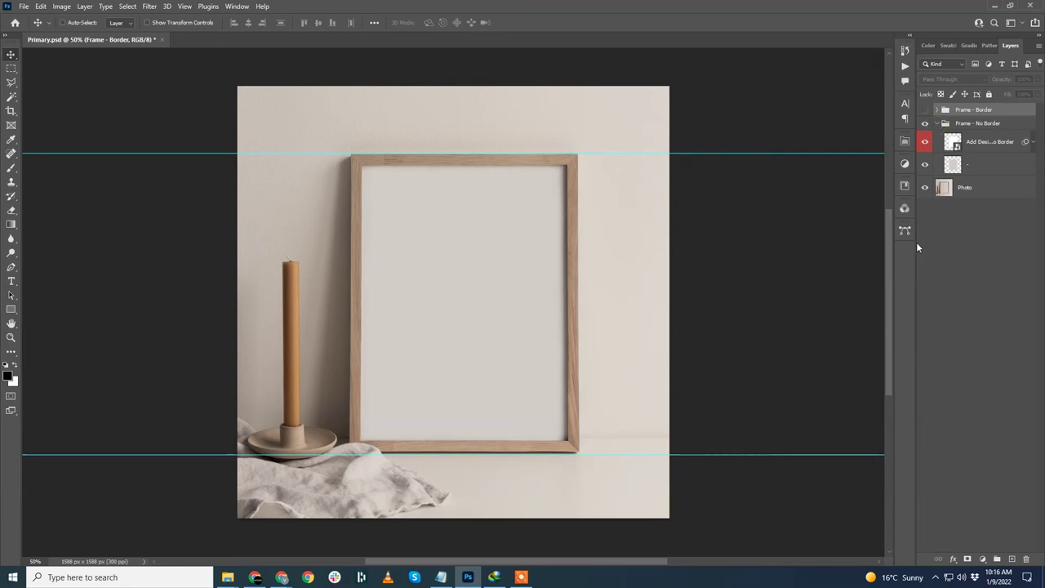
{"action": "left_click_drag", "start_coordinate": [916, 243], "coordinate": [862, 253]}
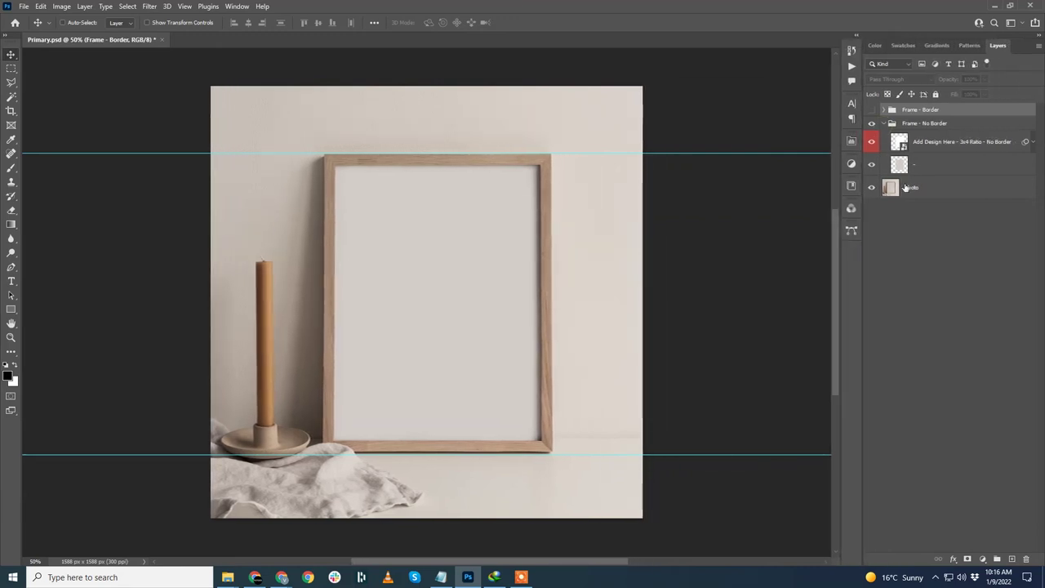
{"action": "left_click", "coordinate": [939, 143]}
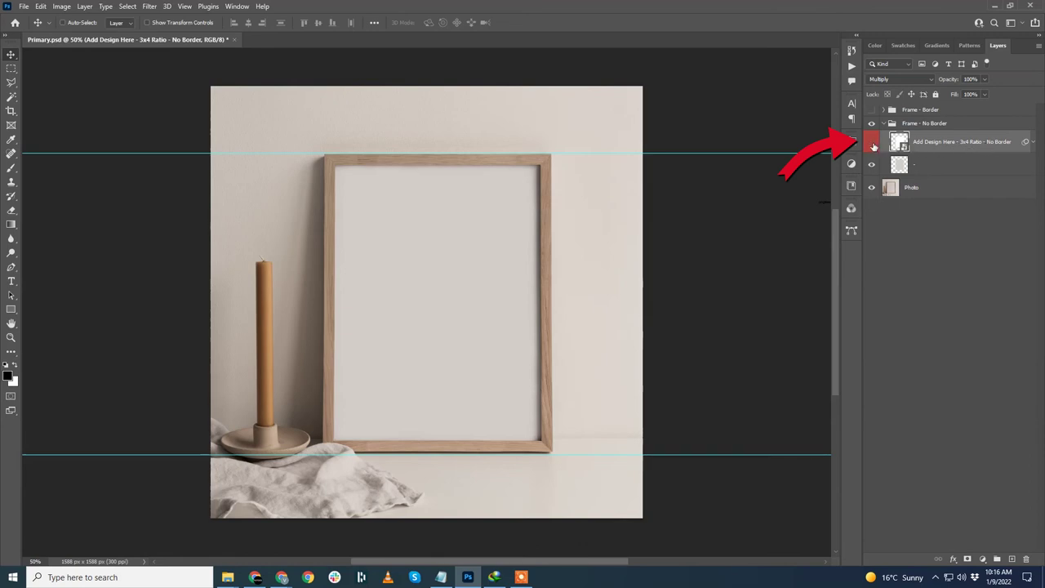
{"action": "left_click", "coordinate": [873, 144]}
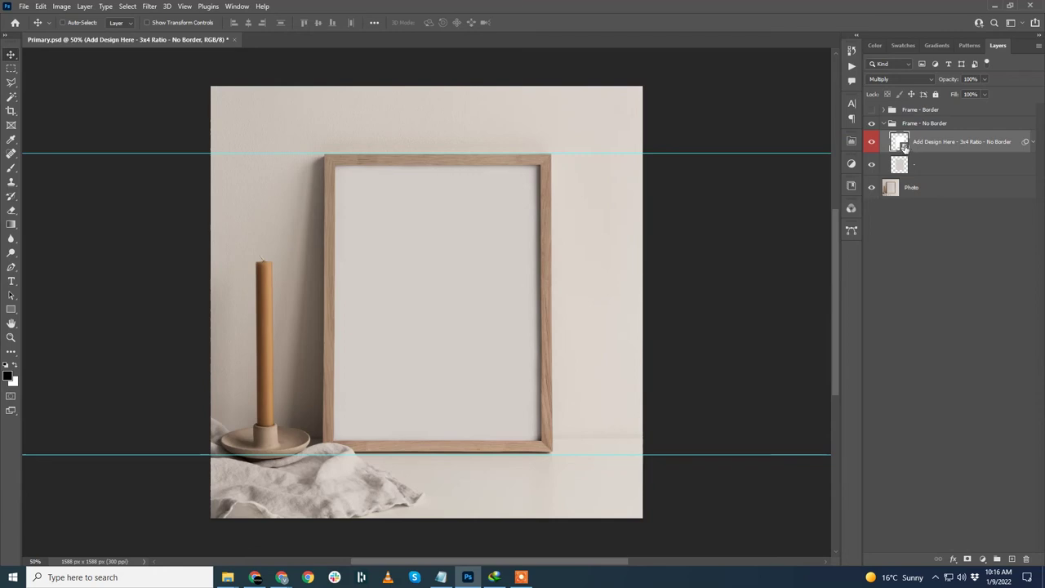
{"action": "double_click", "coordinate": [899, 143]}
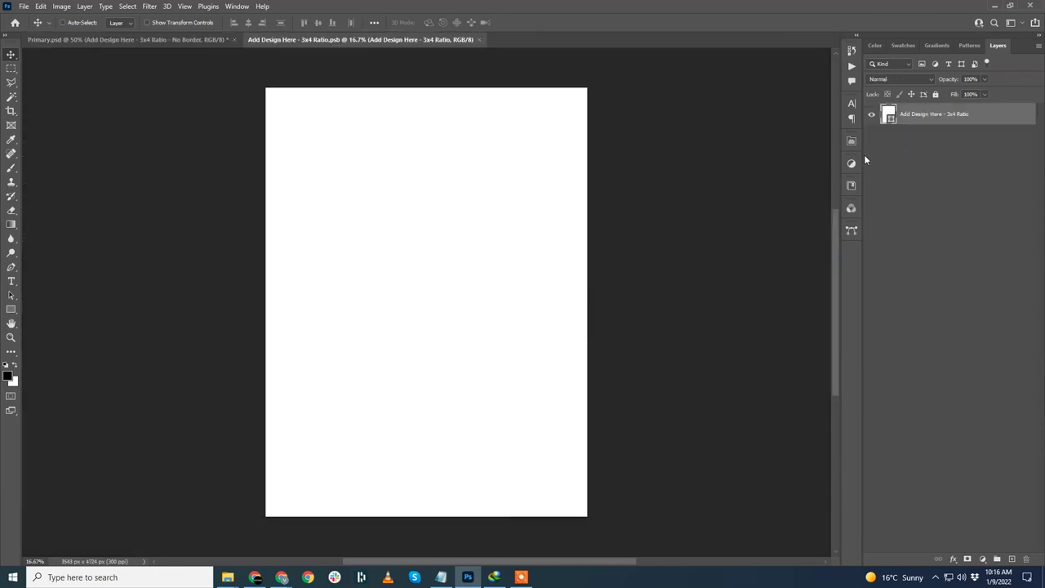
Place LosAngelesGOLD.png from the Maps folder onto the placeholder canvas and confirm it.
{"action": "mouse_move", "coordinate": [231, 580]}
{"action": "left_click", "coordinate": [198, 550]}
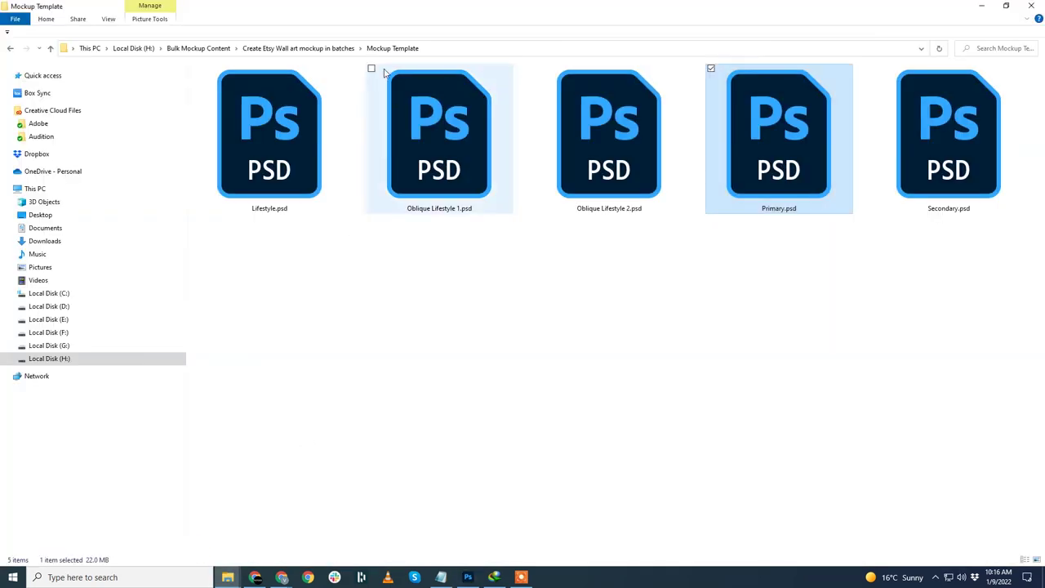
{"action": "left_click", "coordinate": [339, 49]}
{"action": "double_click", "coordinate": [239, 96]}
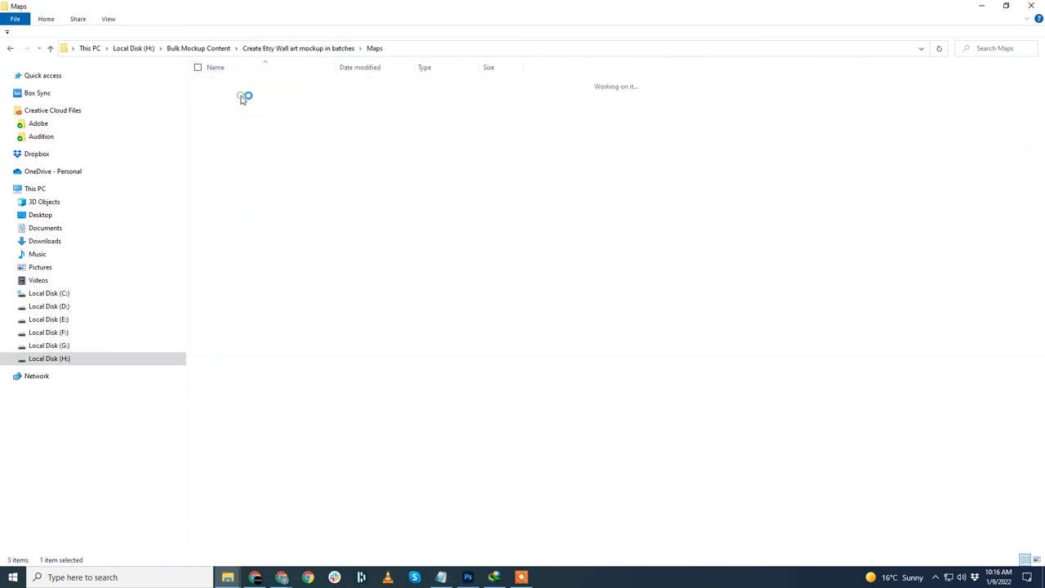
{"action": "left_click_drag", "start_coordinate": [232, 86], "coordinate": [441, 256]}
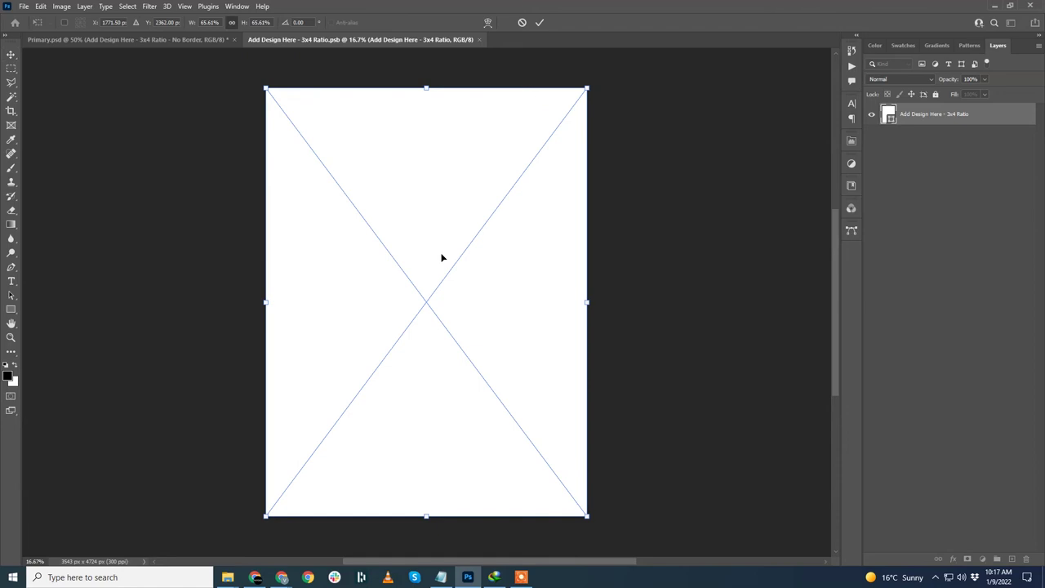
{"action": "key", "text": "Return"}
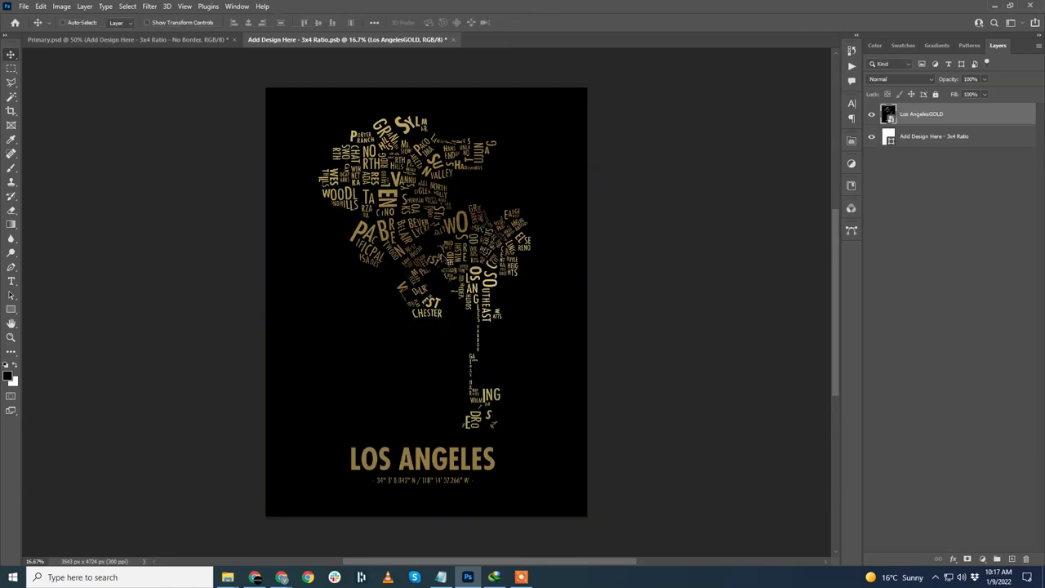
Save the placeholder document with the gold map and close its tab.
{"action": "key", "text": "ctrl"}
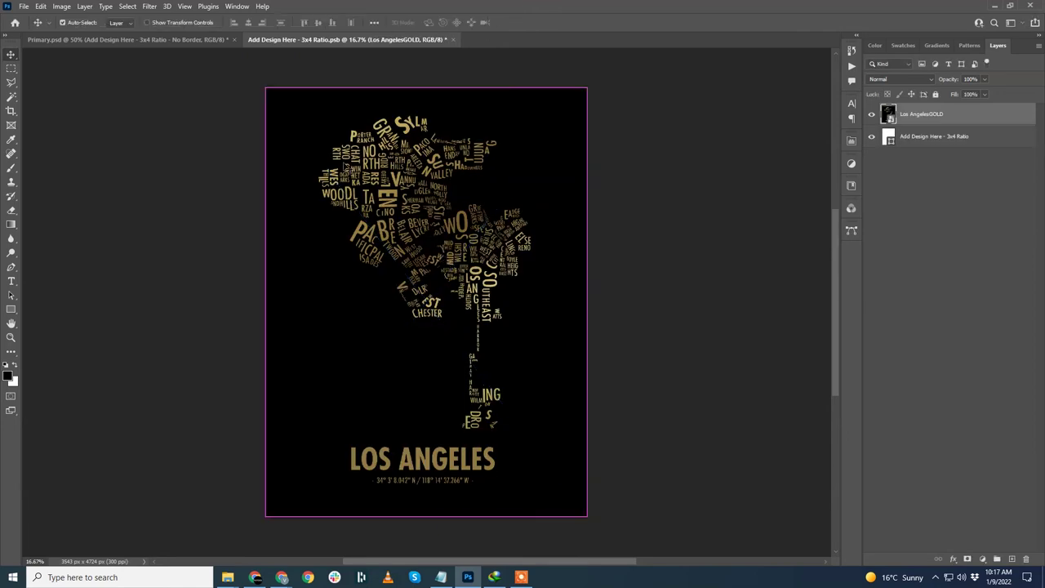
{"action": "left_click", "coordinate": [23, 7]}
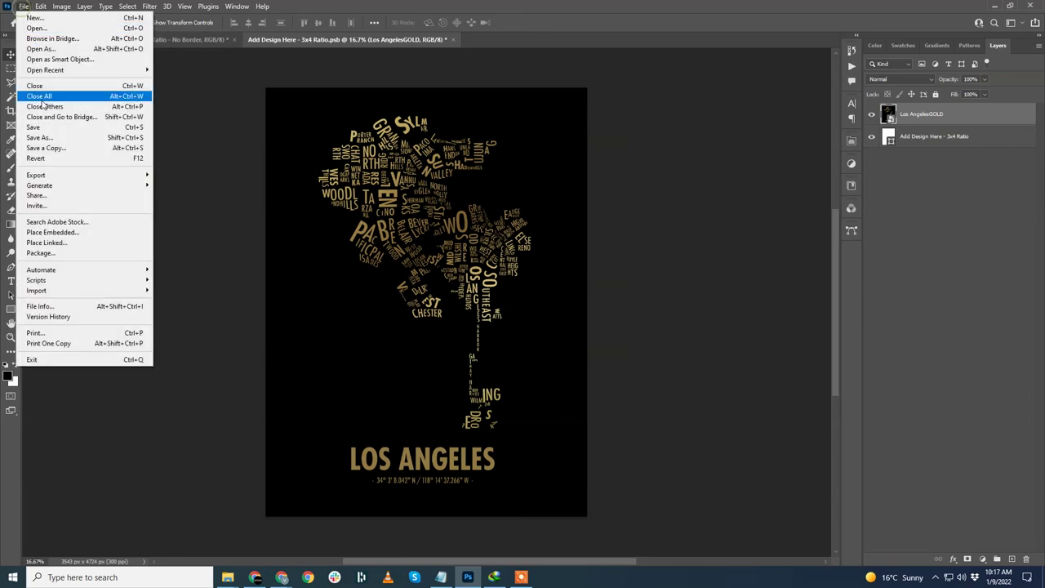
{"action": "left_click", "coordinate": [47, 132]}
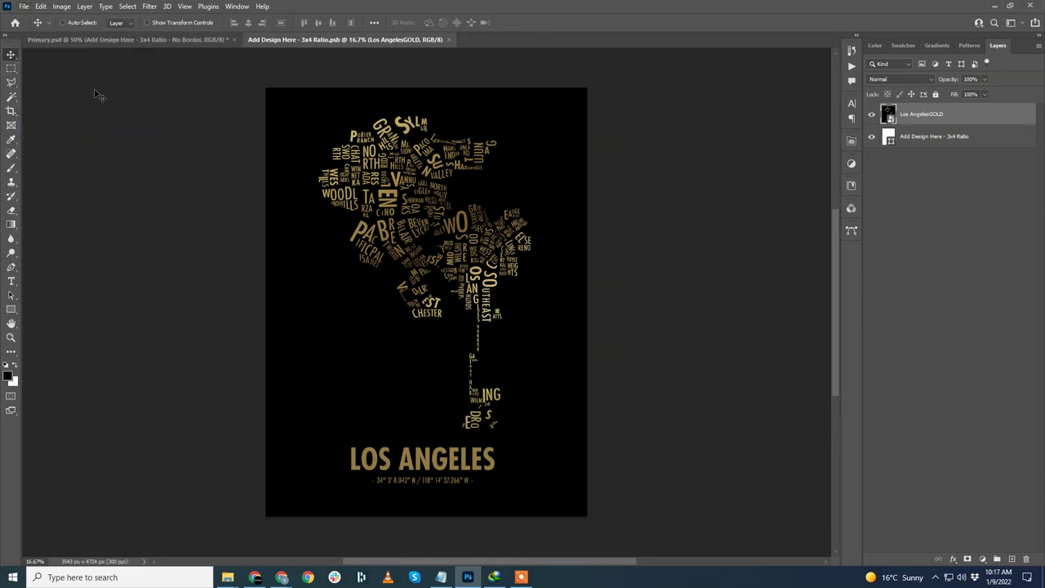
{"action": "left_click", "coordinate": [448, 39]}
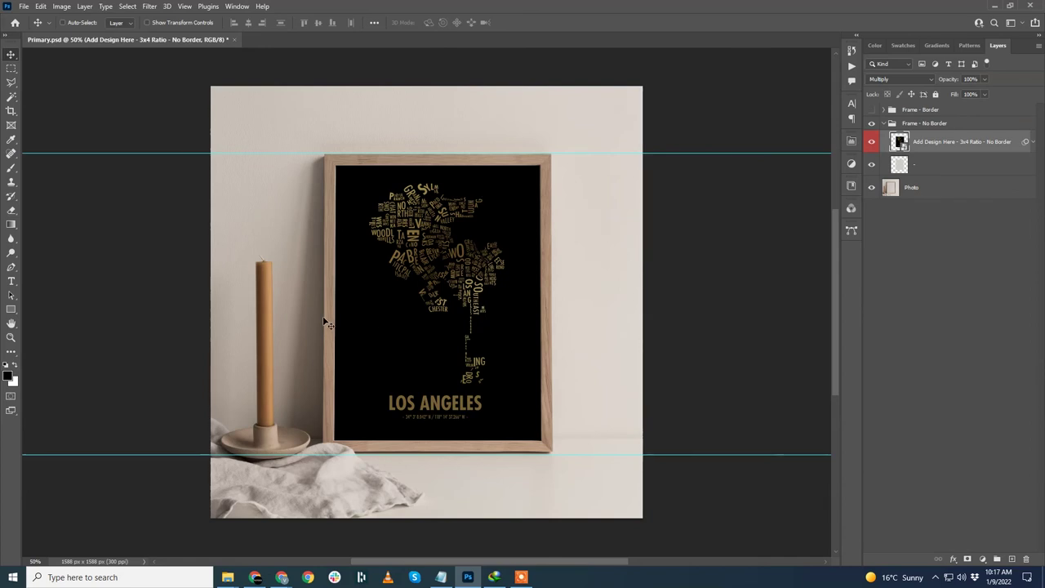
Export the mockup via Save for Web as PNG-24 named Primary-Los-Angeles-Gold.png.
{"action": "left_click", "coordinate": [23, 7]}
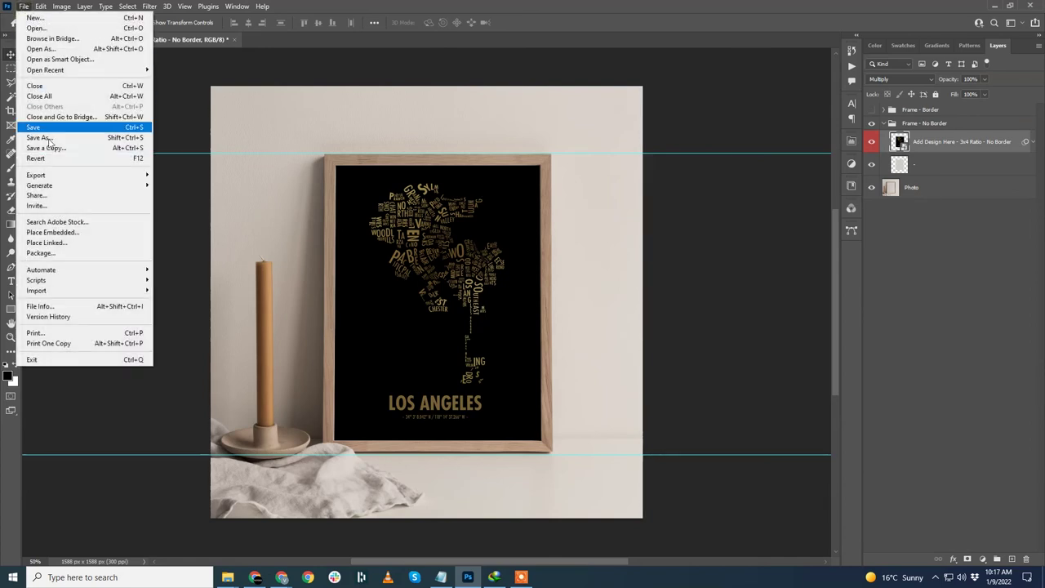
{"action": "mouse_move", "coordinate": [49, 174]}
{"action": "left_click", "coordinate": [244, 218]}
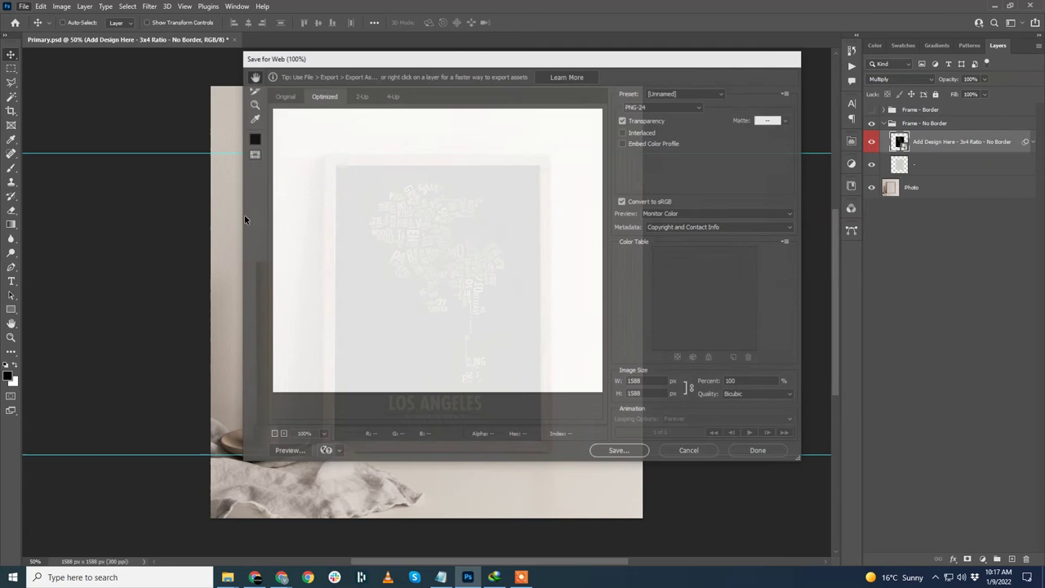
{"action": "left_click", "coordinate": [618, 452]}
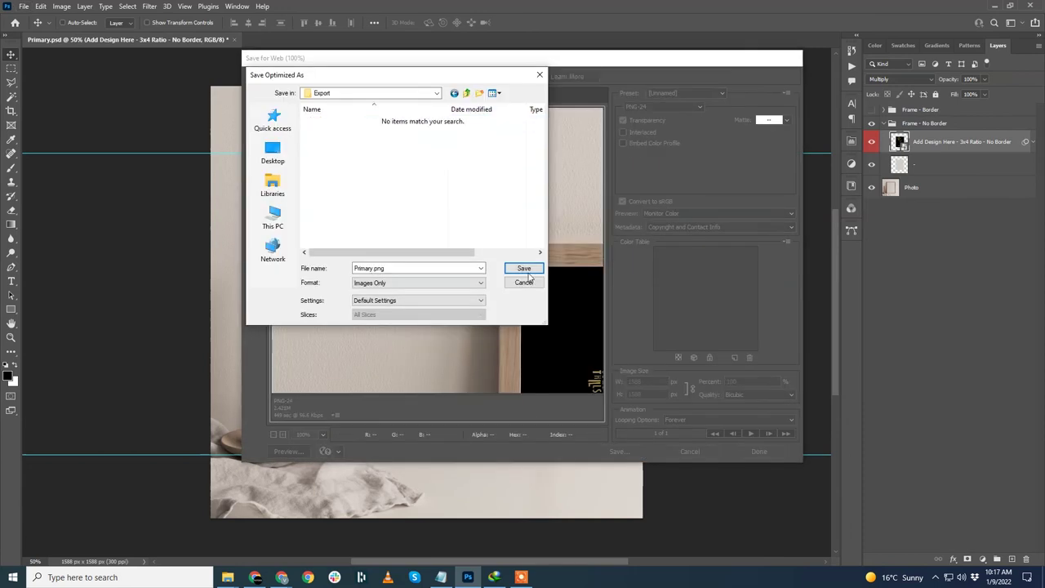
{"action": "type", "text": "P"}
{"action": "key", "text": "Return"}
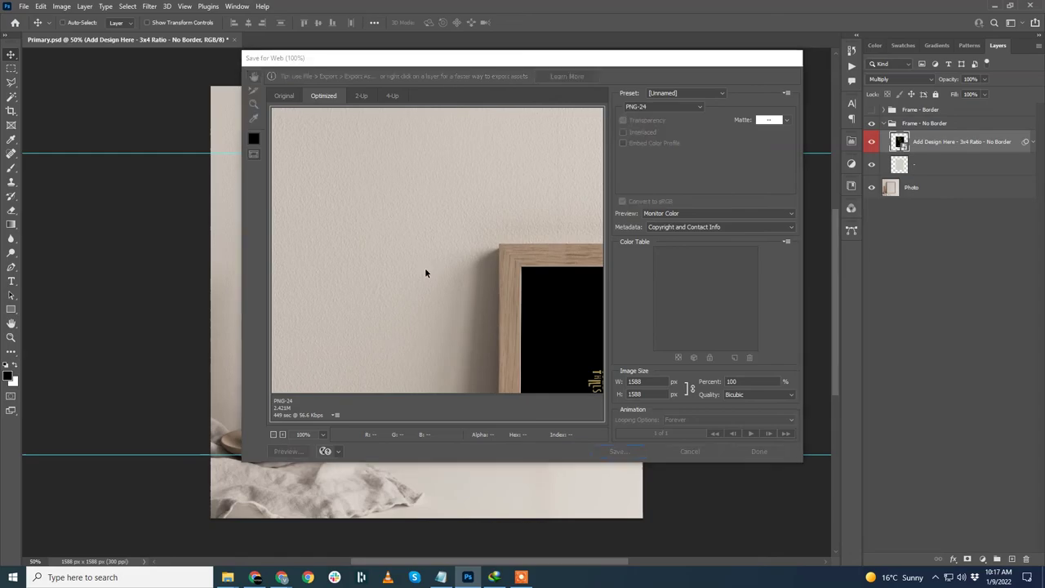
Preview Primary-Los-Angeles-Gold.png from the Export folder in Photos, then return to Photoshop.
{"action": "mouse_move", "coordinate": [227, 578]}
{"action": "left_click", "coordinate": [175, 523]}
{"action": "key", "text": "alt+Tab"}
{"action": "double_click", "coordinate": [286, 168]}
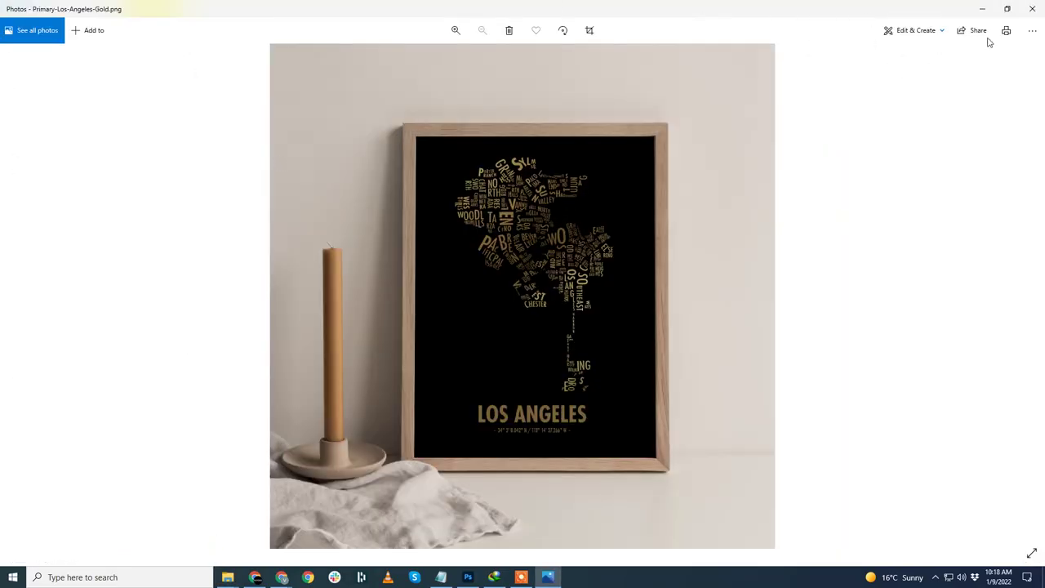
{"action": "left_click", "coordinate": [1032, 8]}
{"action": "key", "text": "alt+Tab"}
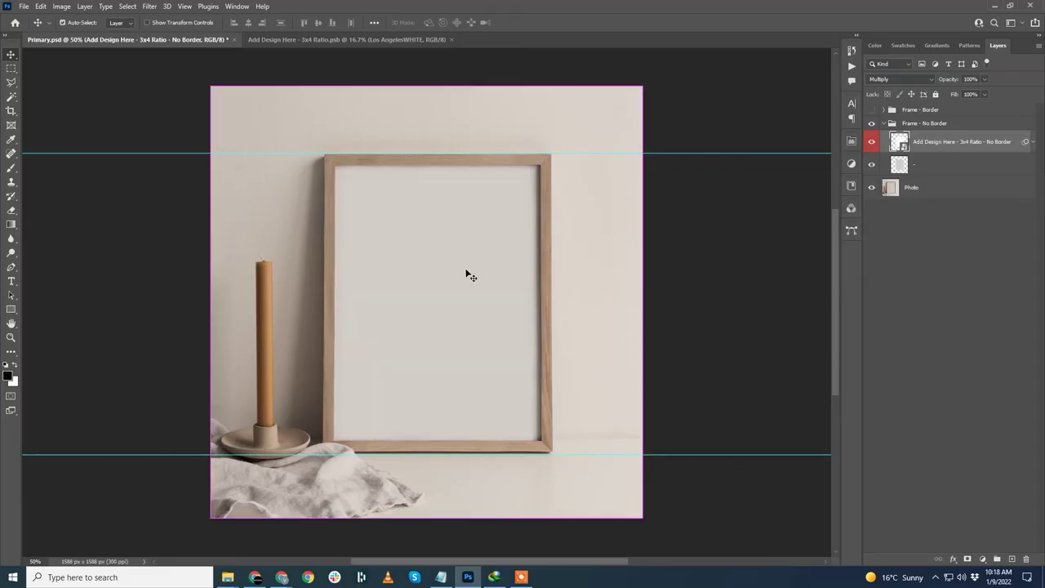
Close the Add Design Here .psb, save Primary.psd with its blank frame, and close it.
{"action": "left_click", "coordinate": [451, 38]}
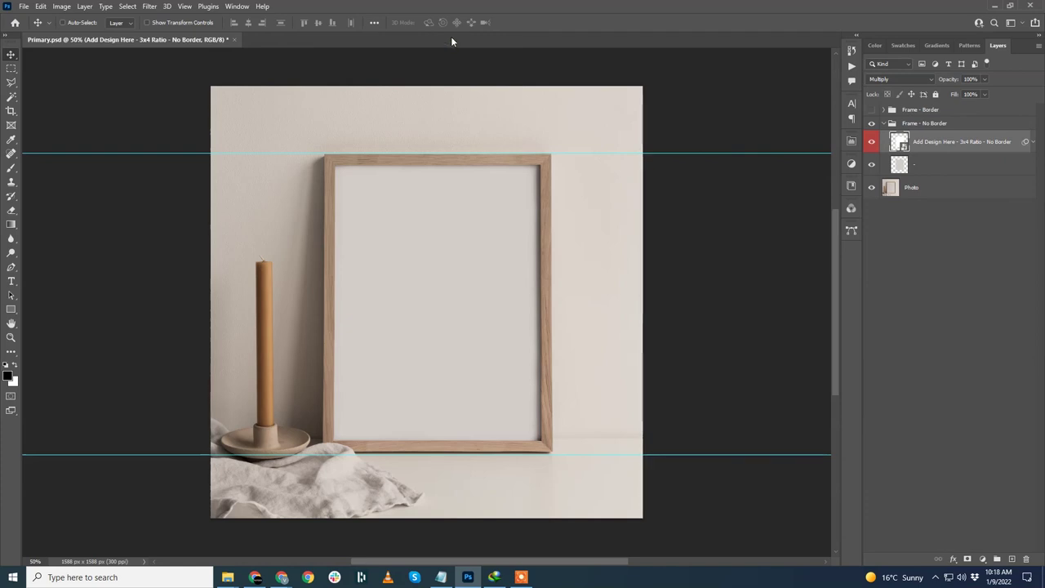
{"action": "key", "text": "ctrl+s"}
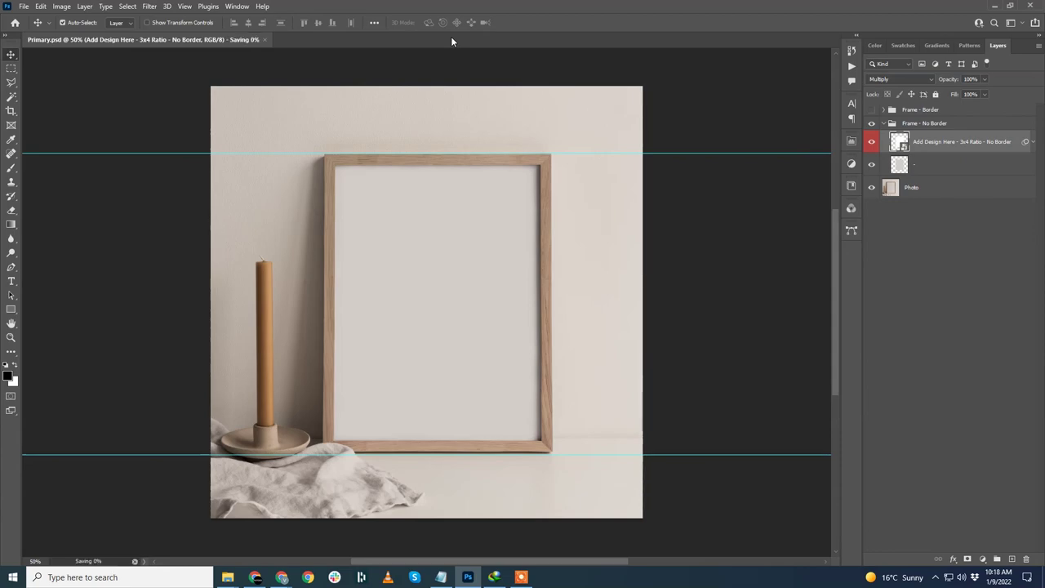
{"action": "key", "text": "ctrl+w"}
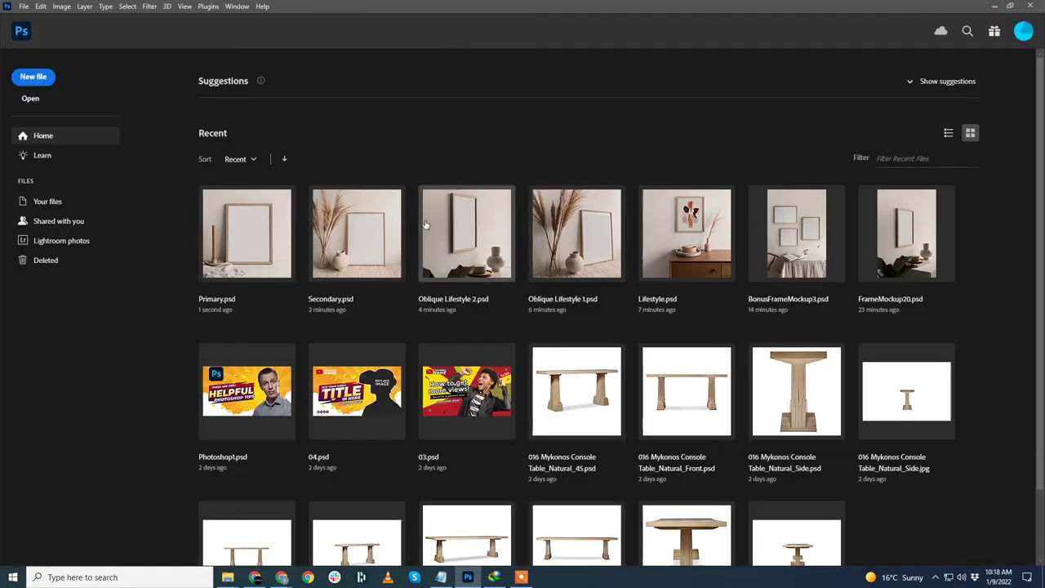
Launch the Bulk Mockup extension from Window > Extensions (legacy) and start a new run.
{"action": "left_click", "coordinate": [238, 7]}
{"action": "mouse_move", "coordinate": [261, 55]}
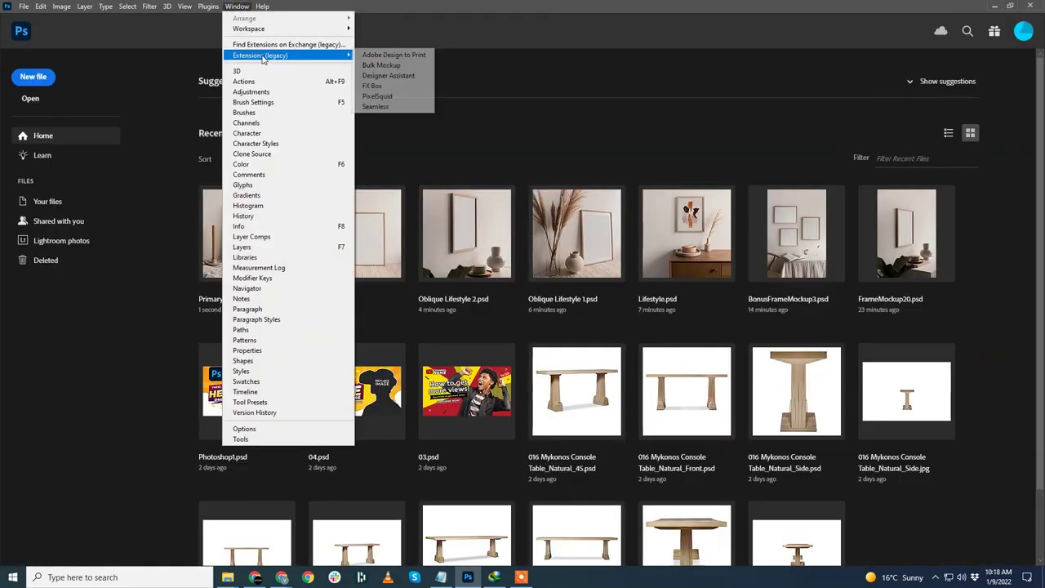
{"action": "left_click", "coordinate": [381, 65]}
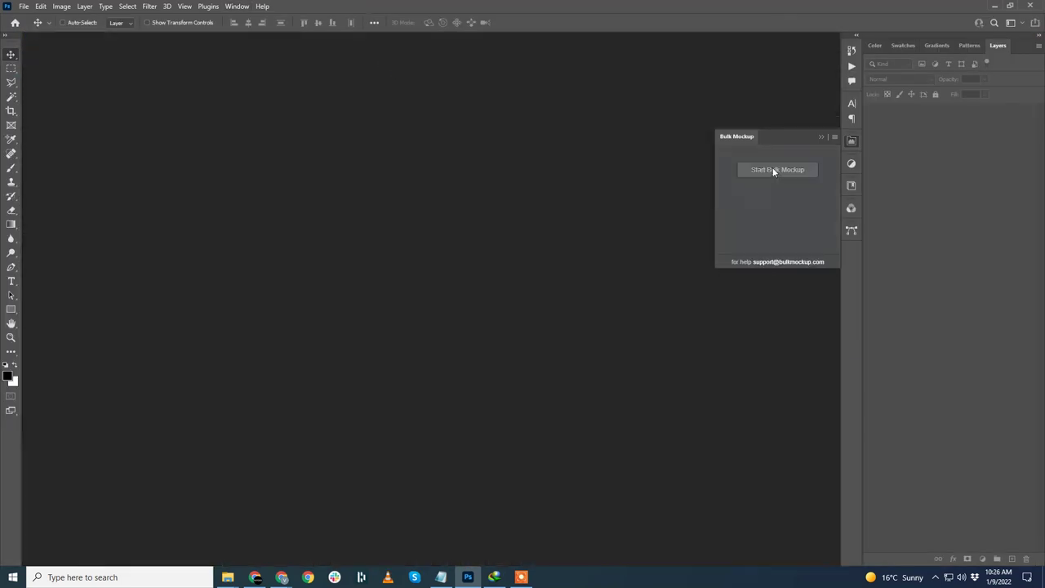
{"action": "left_click", "coordinate": [775, 170]}
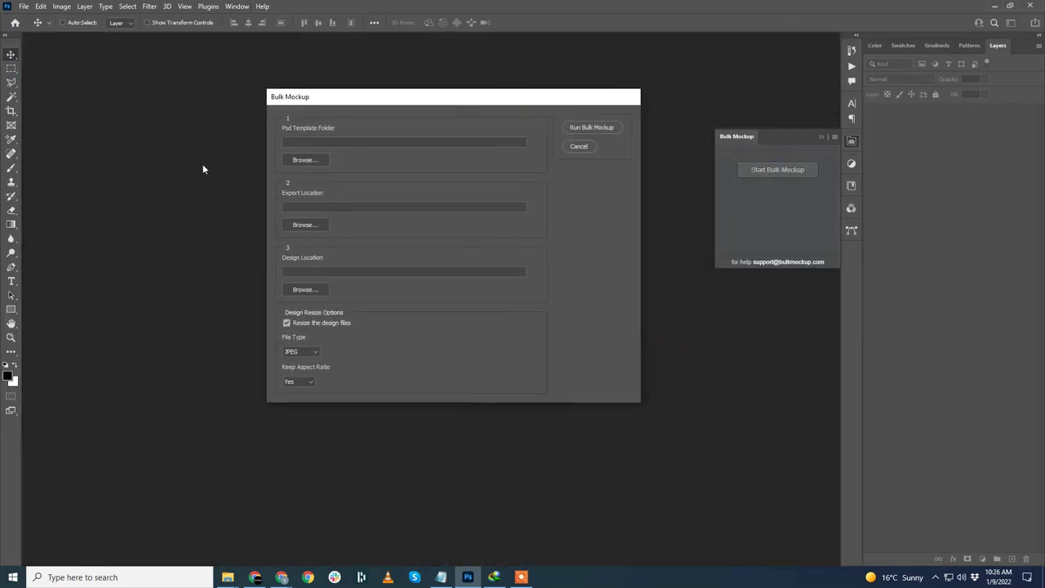
Set Mockup Template as template folder, Export as output folder, and Maps as design folder.
{"action": "left_click", "coordinate": [307, 160]}
{"action": "left_click", "coordinate": [421, 219]}
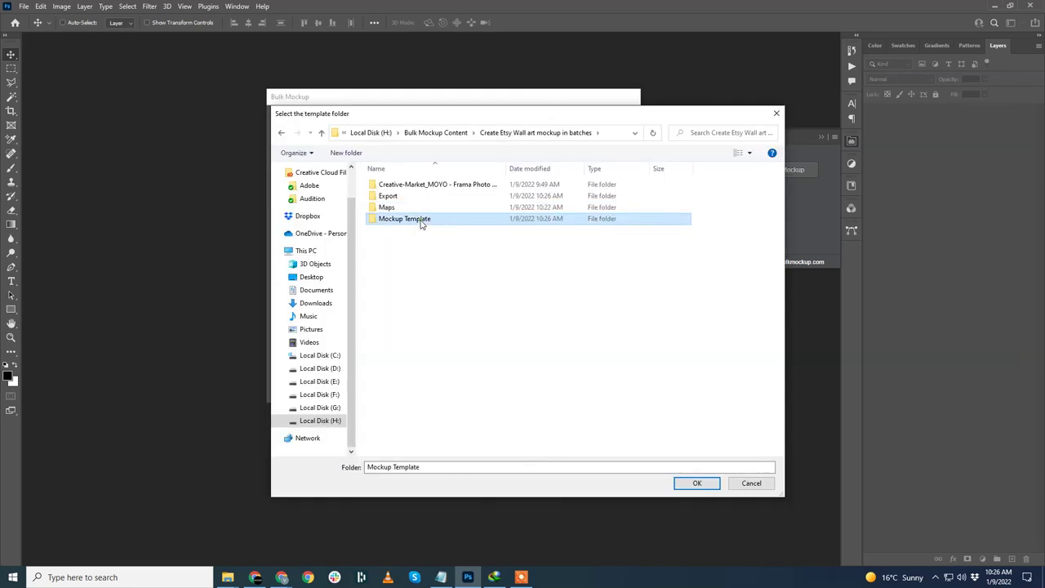
{"action": "left_click", "coordinate": [697, 483]}
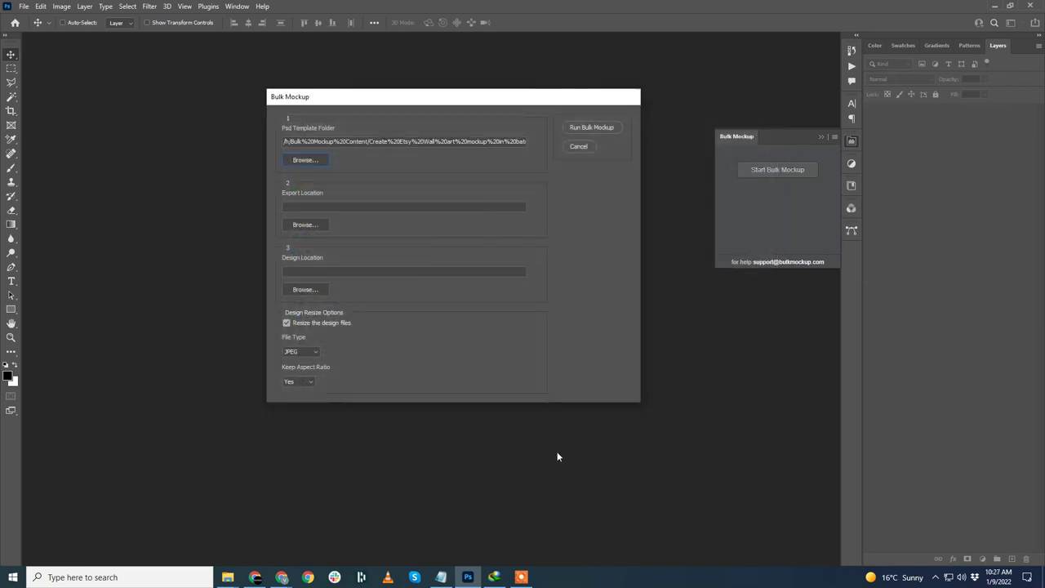
{"action": "left_click", "coordinate": [317, 225]}
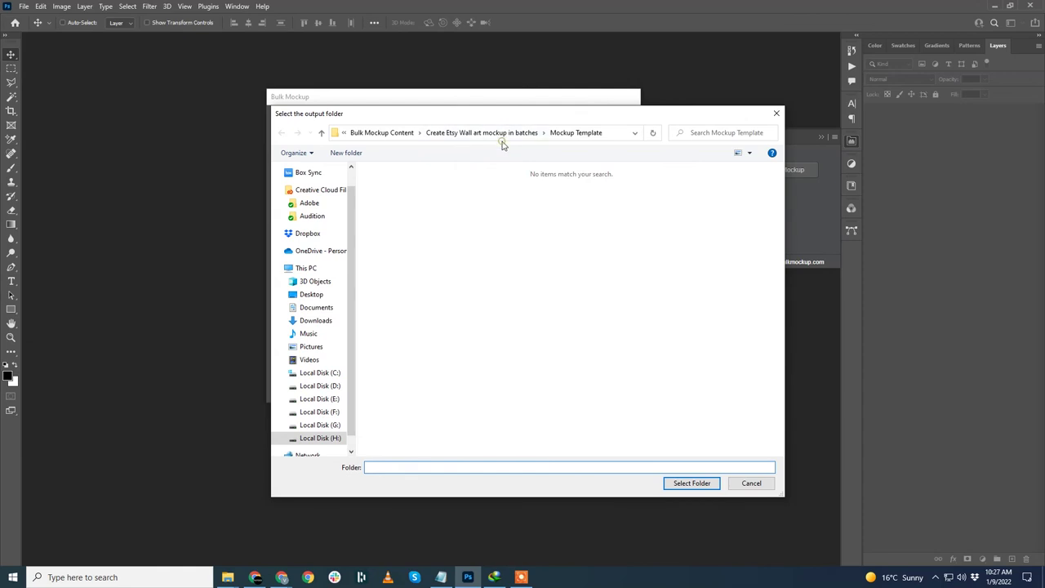
{"action": "left_click", "coordinate": [490, 134]}
{"action": "left_click", "coordinate": [397, 200]}
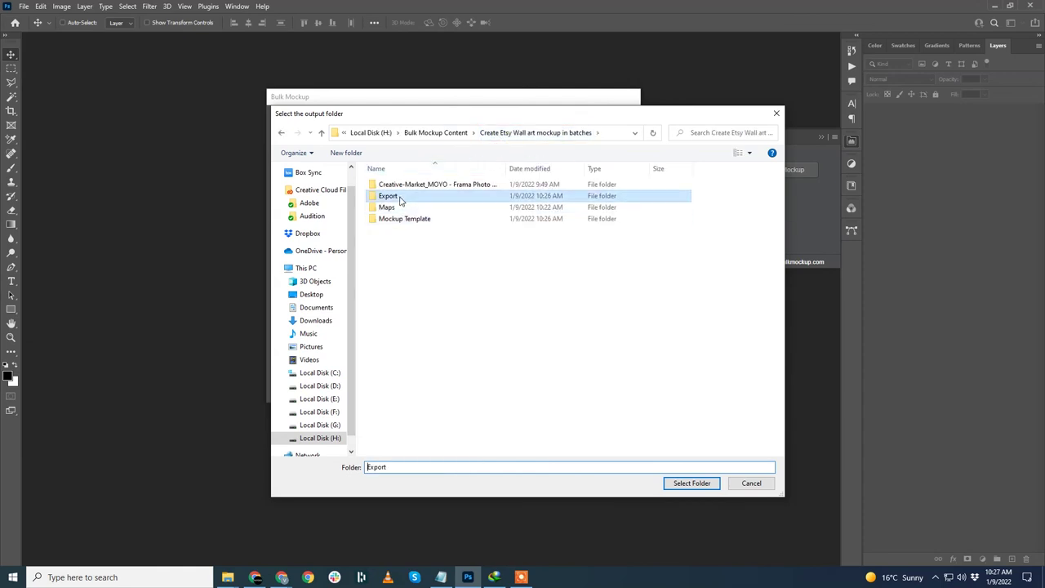
{"action": "left_click", "coordinate": [694, 482]}
{"action": "left_click", "coordinate": [308, 294]}
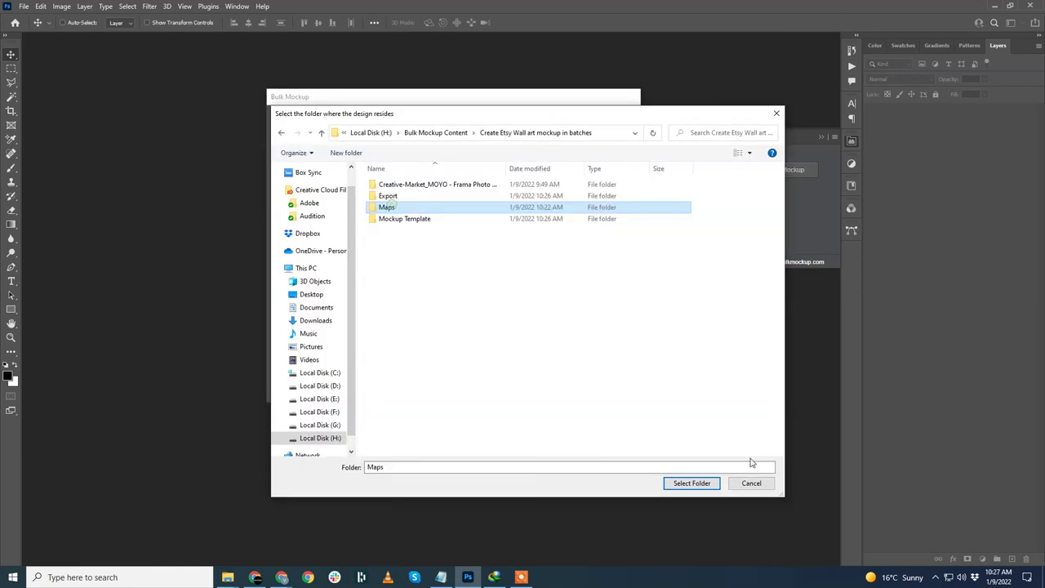
{"action": "left_click", "coordinate": [694, 483]}
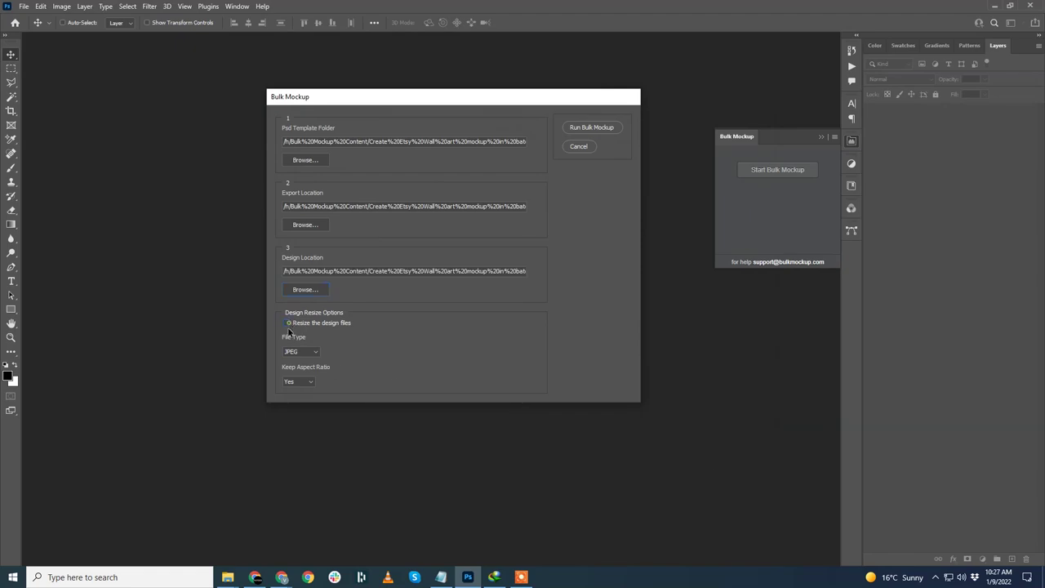
Confirm the Export folder is empty, then run the bulk mockup batch.
{"action": "left_click", "coordinate": [227, 577]}
{"action": "left_click_drag", "start_coordinate": [735, 6], "coordinate": [817, 103]}
{"action": "left_click", "coordinate": [811, 151]}
{"action": "double_click", "coordinate": [821, 280]}
{"action": "left_click", "coordinate": [513, 242]}
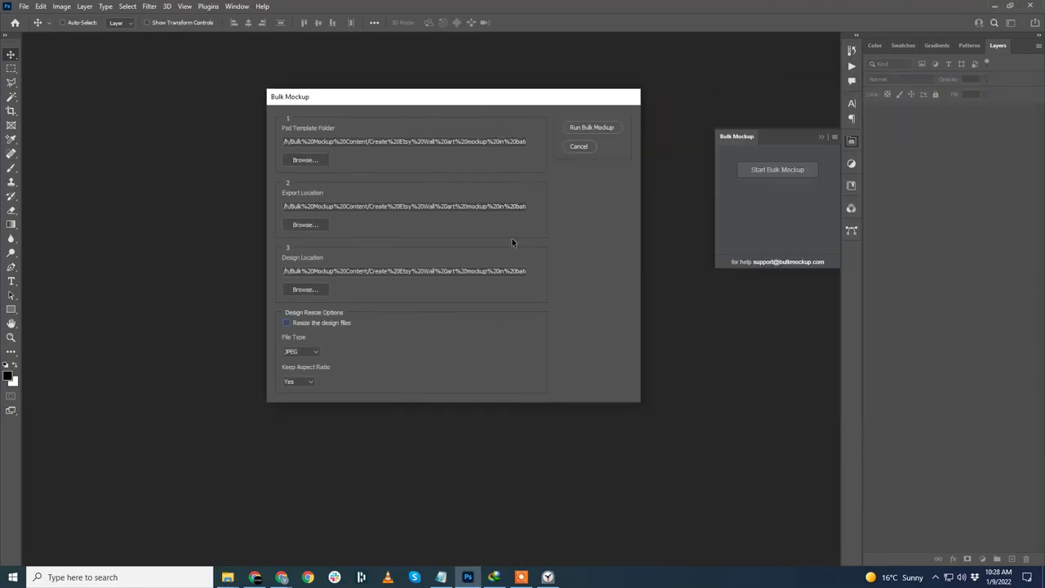
{"action": "left_click", "coordinate": [591, 127]}
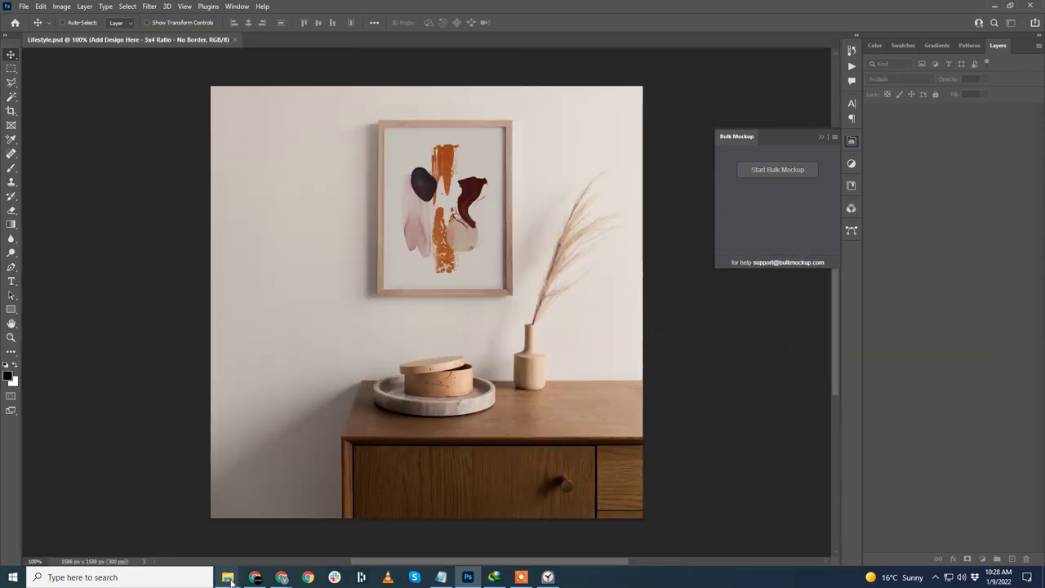
Check the Los AngelesGOLD output folder and widen the Export window to show all folders.
{"action": "mouse_move", "coordinate": [228, 578]}
{"action": "left_click", "coordinate": [176, 527]}
{"action": "scroll", "coordinate": [847, 347], "scroll_direction": "down", "scroll_amount": 5, "text": "ctrl"}
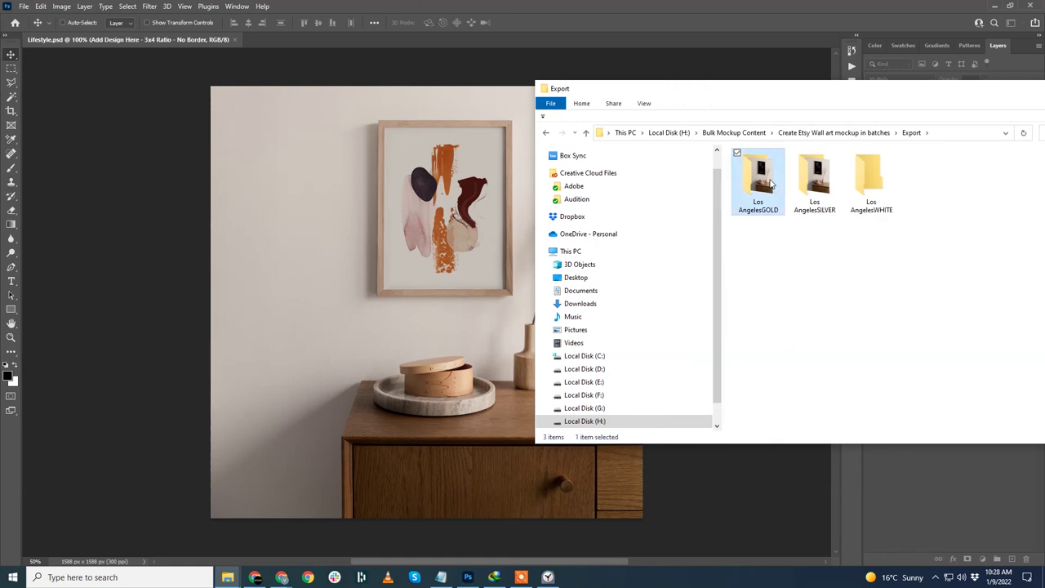
{"action": "double_click", "coordinate": [760, 179]}
{"action": "left_click", "coordinate": [878, 133]}
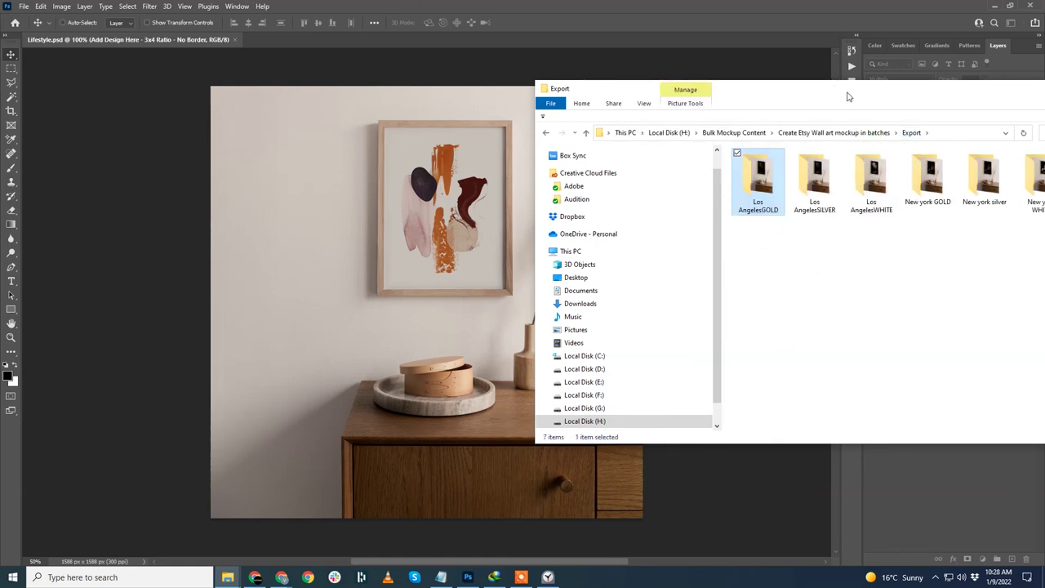
{"action": "left_click_drag", "start_coordinate": [849, 92], "coordinate": [756, 95]}
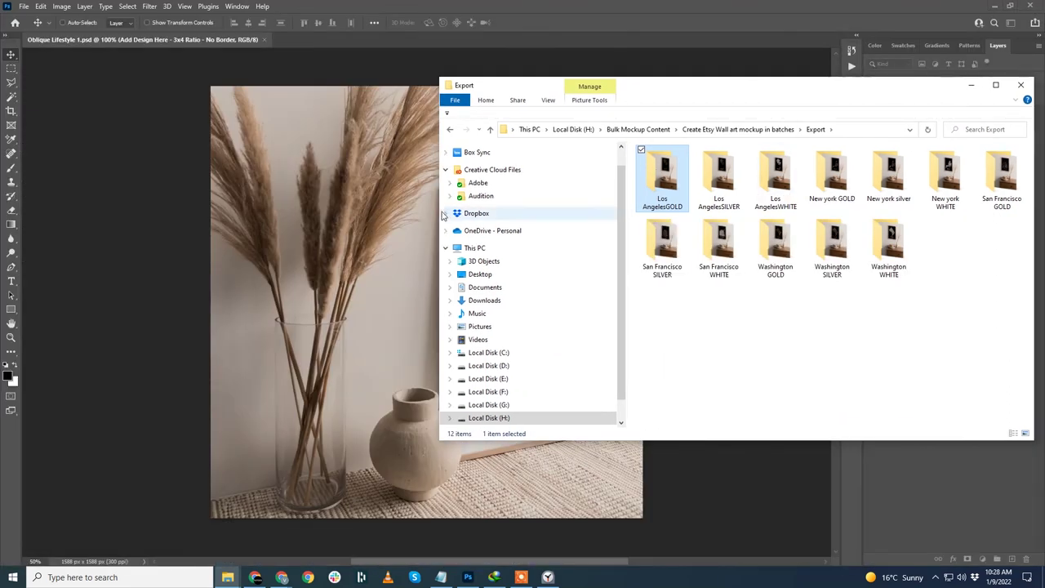
{"action": "left_click_drag", "start_coordinate": [440, 262], "coordinate": [746, 261]}
{"action": "left_click_drag", "start_coordinate": [817, 85], "coordinate": [683, 85]}
{"action": "left_click_drag", "start_coordinate": [896, 203], "coordinate": [967, 203]}
{"action": "left_click_drag", "start_coordinate": [612, 310], "coordinate": [448, 311]}
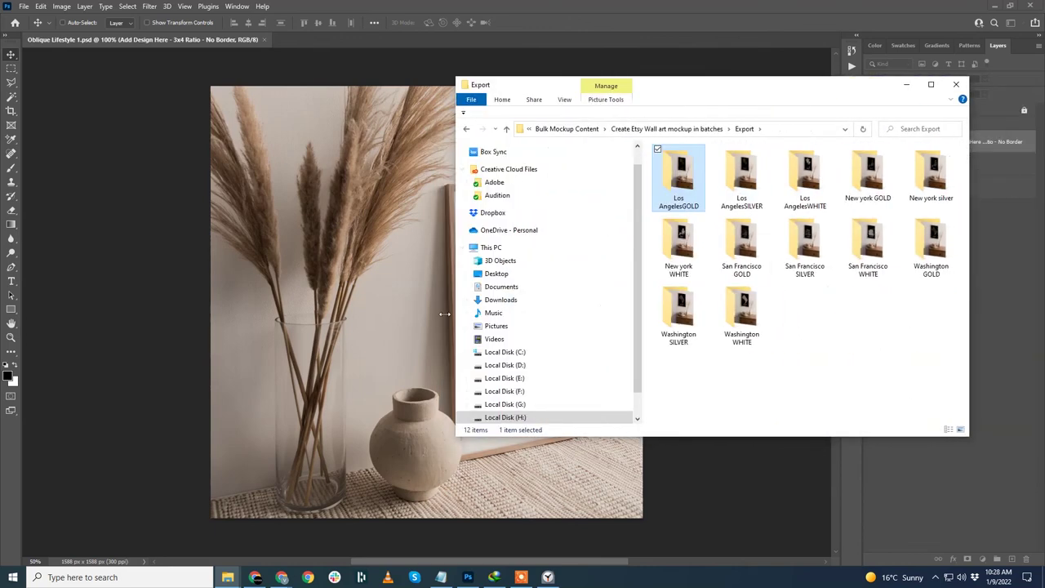
{"action": "left_click_drag", "start_coordinate": [645, 310], "coordinate": [488, 311]}
Step through the Los AngelesWHITE mockups in Photos, then open the Washington WHITE folder.
{"action": "double_click", "coordinate": [565, 164]}
{"action": "key", "text": "alt+Left"}
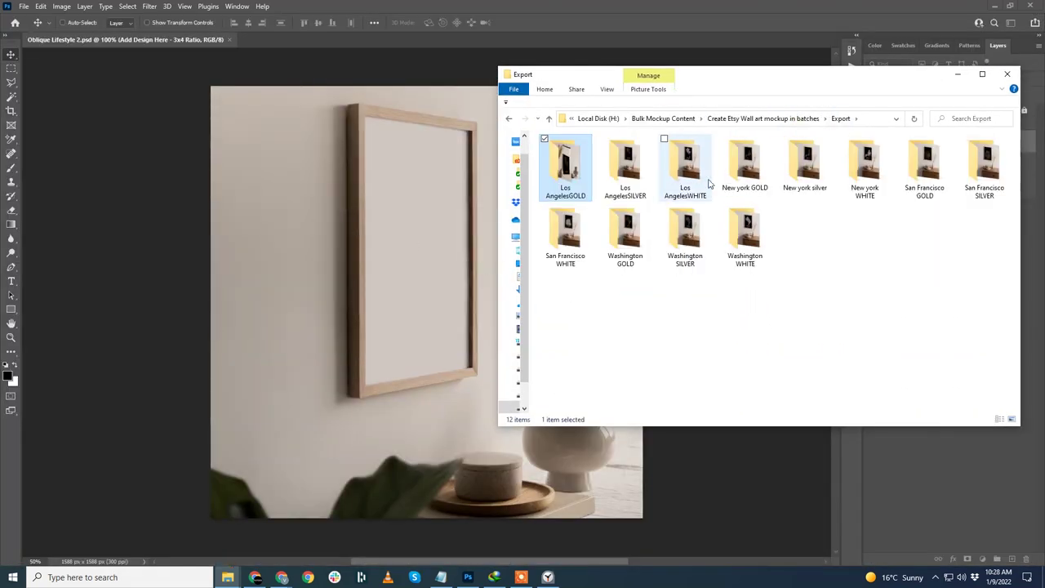
{"action": "double_click", "coordinate": [685, 164]}
{"action": "double_click", "coordinate": [612, 204]}
{"action": "left_click", "coordinate": [1031, 292]}
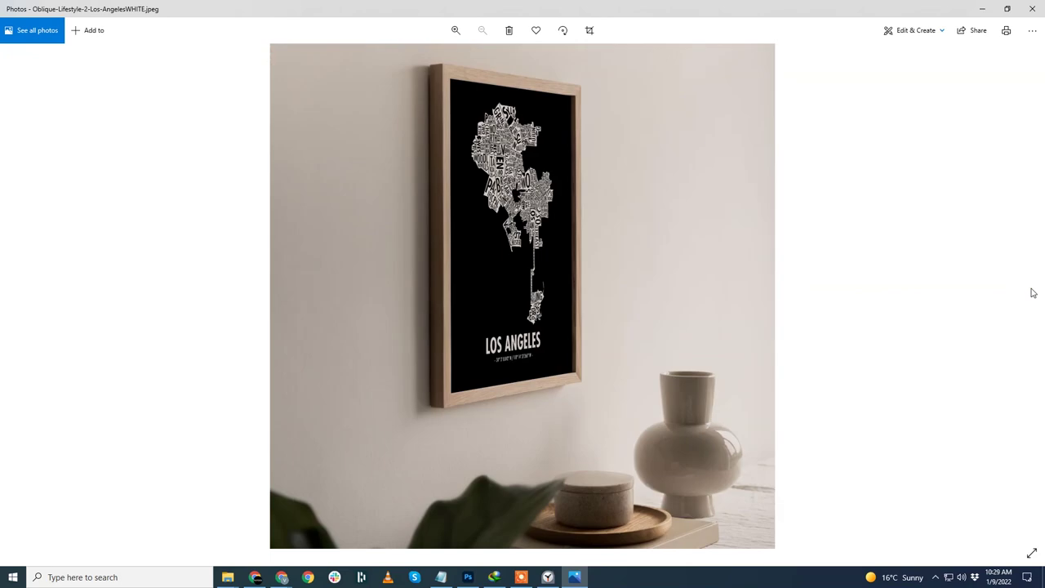
{"action": "key", "text": "alt+F4"}
{"action": "key", "text": "alt+Left"}
{"action": "double_click", "coordinate": [744, 245]}
Peek into the New york GOLD folder, then maximize the Export window.
{"action": "left_click", "coordinate": [790, 119]}
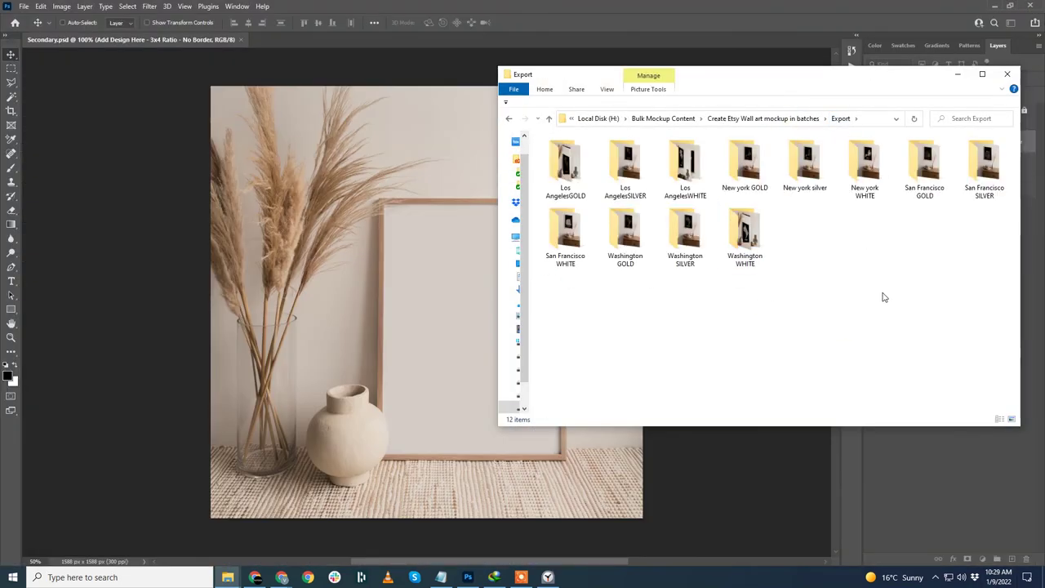
{"action": "double_click", "coordinate": [744, 164]}
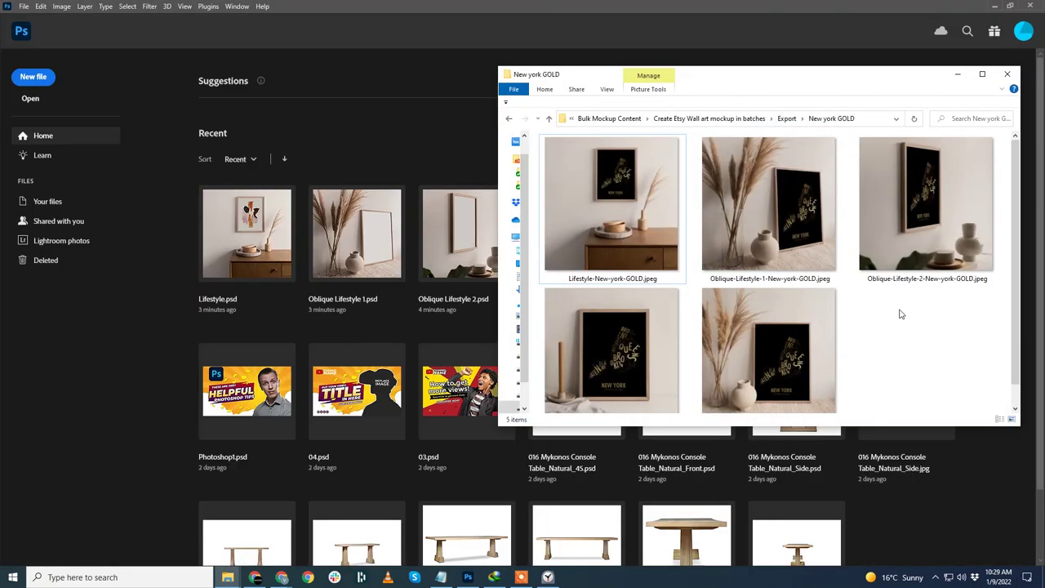
{"action": "left_click", "coordinate": [788, 118]}
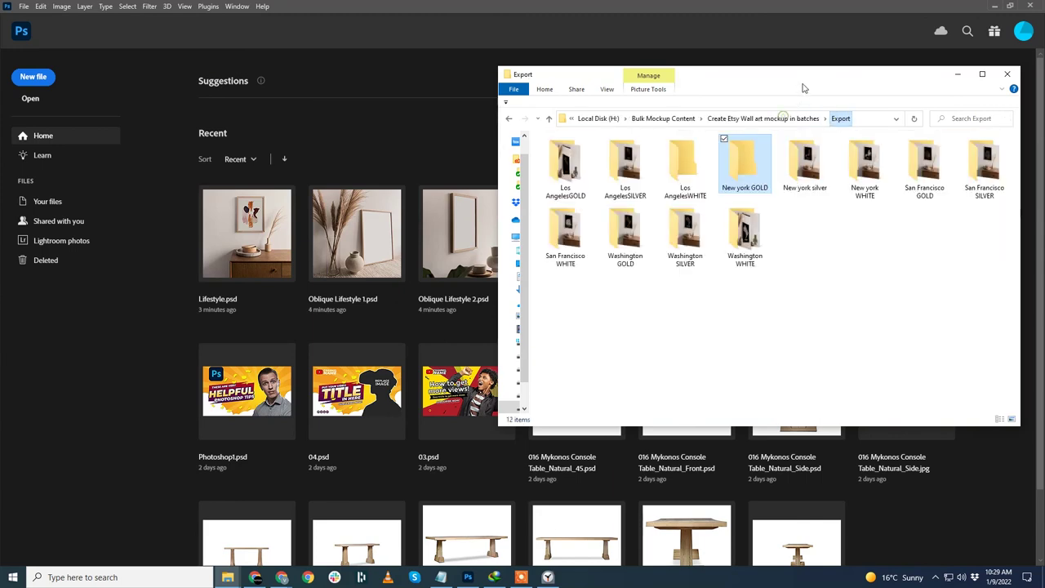
{"action": "double_click", "coordinate": [791, 83]}
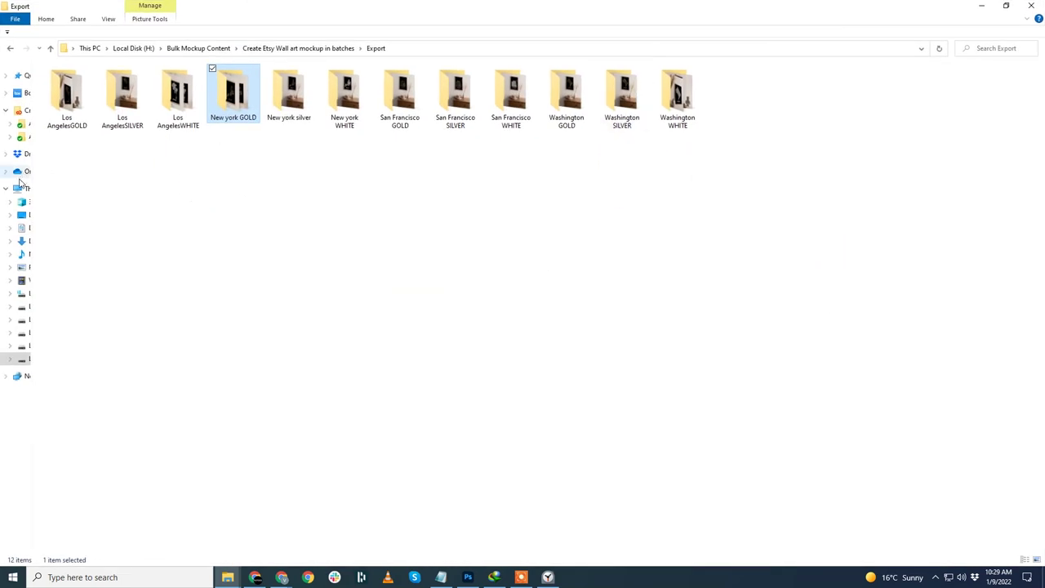
Enlarge the folder icons and open Los AngelesGOLD to view its five mockup JPEGs.
{"action": "left_click", "coordinate": [45, 79]}
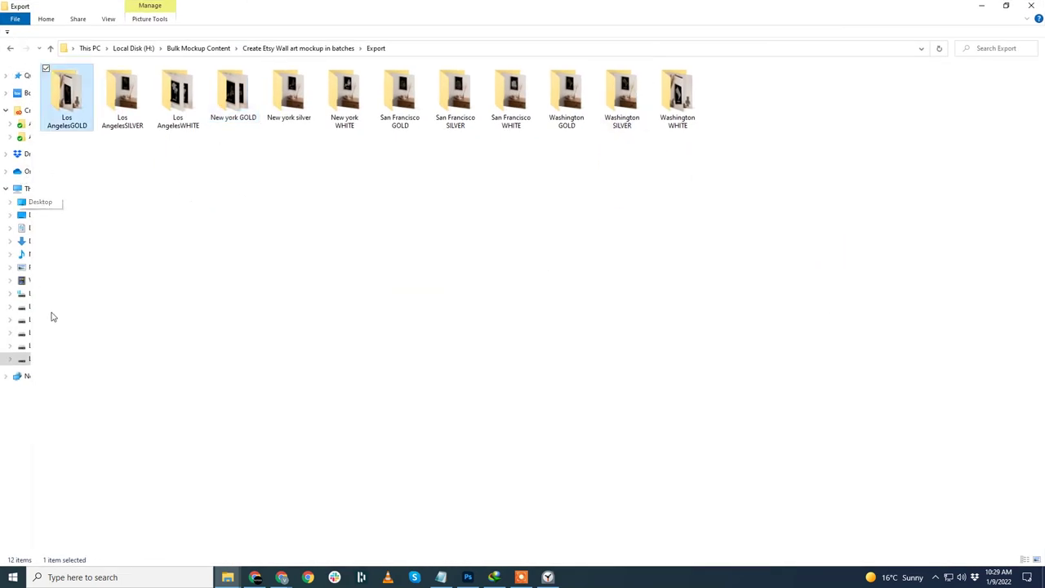
{"action": "scroll", "coordinate": [544, 309], "scroll_direction": "up", "scroll_amount": 3}
{"action": "scroll", "coordinate": [544, 311], "scroll_direction": "up", "scroll_amount": 1}
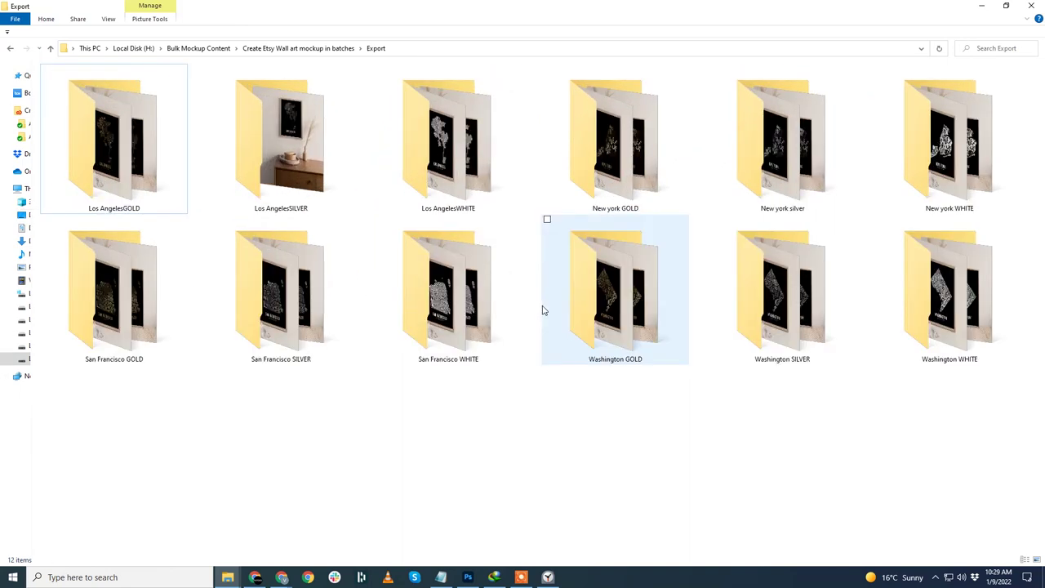
{"action": "double_click", "coordinate": [126, 176]}
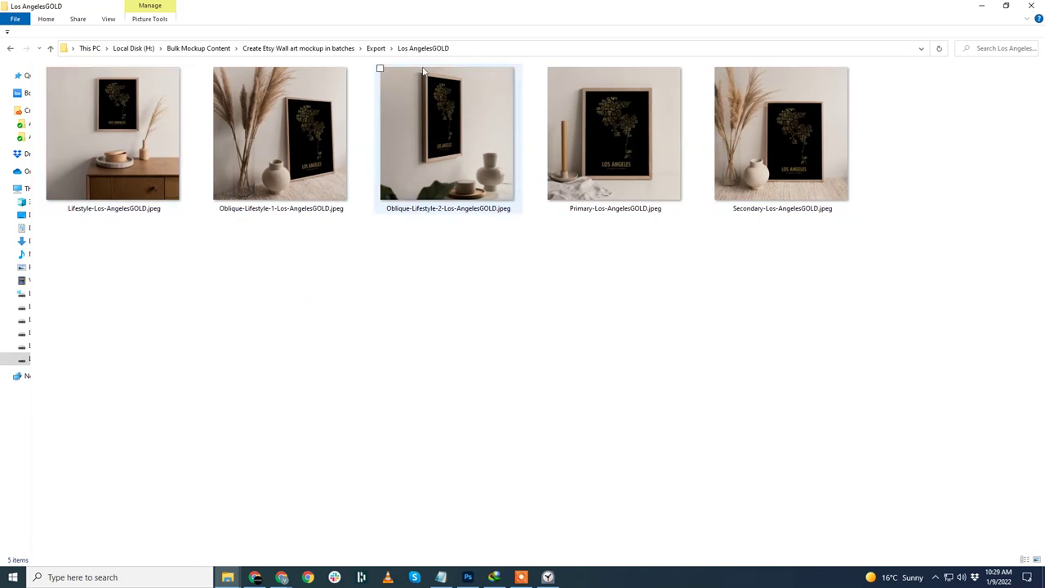
{"action": "left_click", "coordinate": [376, 49]}
{"action": "left_click", "coordinate": [108, 166]}
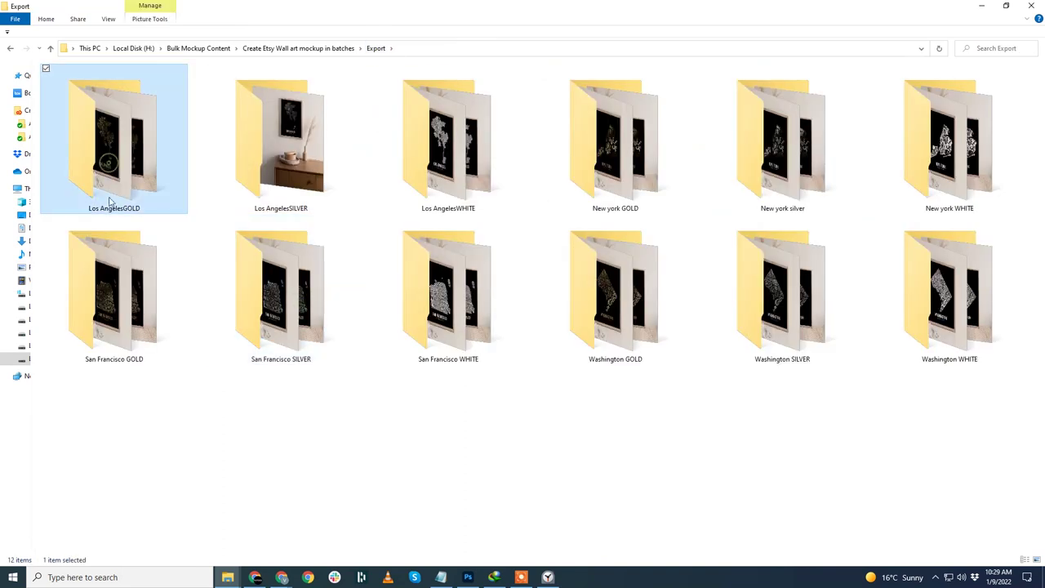
{"action": "double_click", "coordinate": [119, 176]}
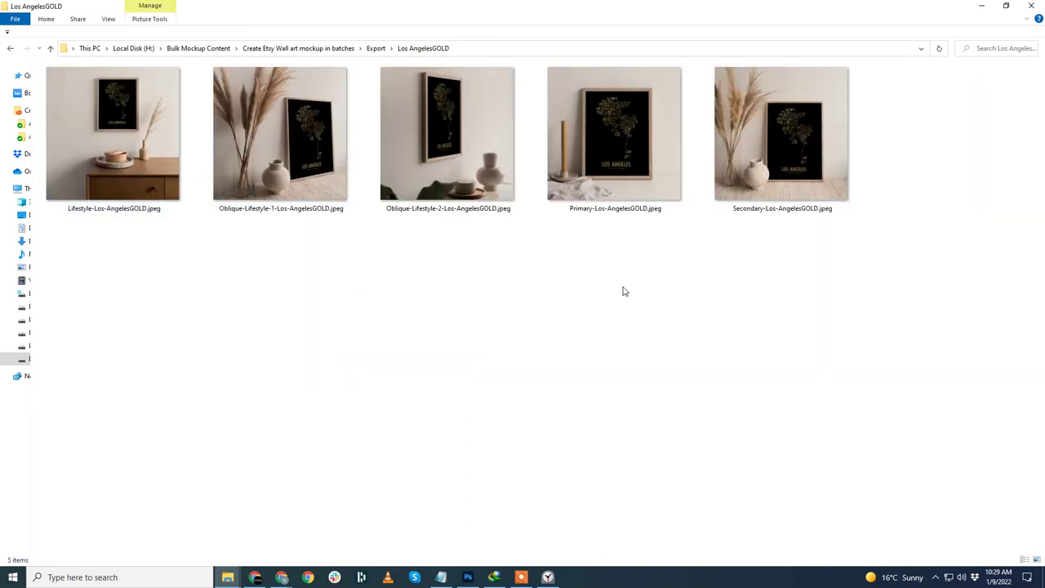